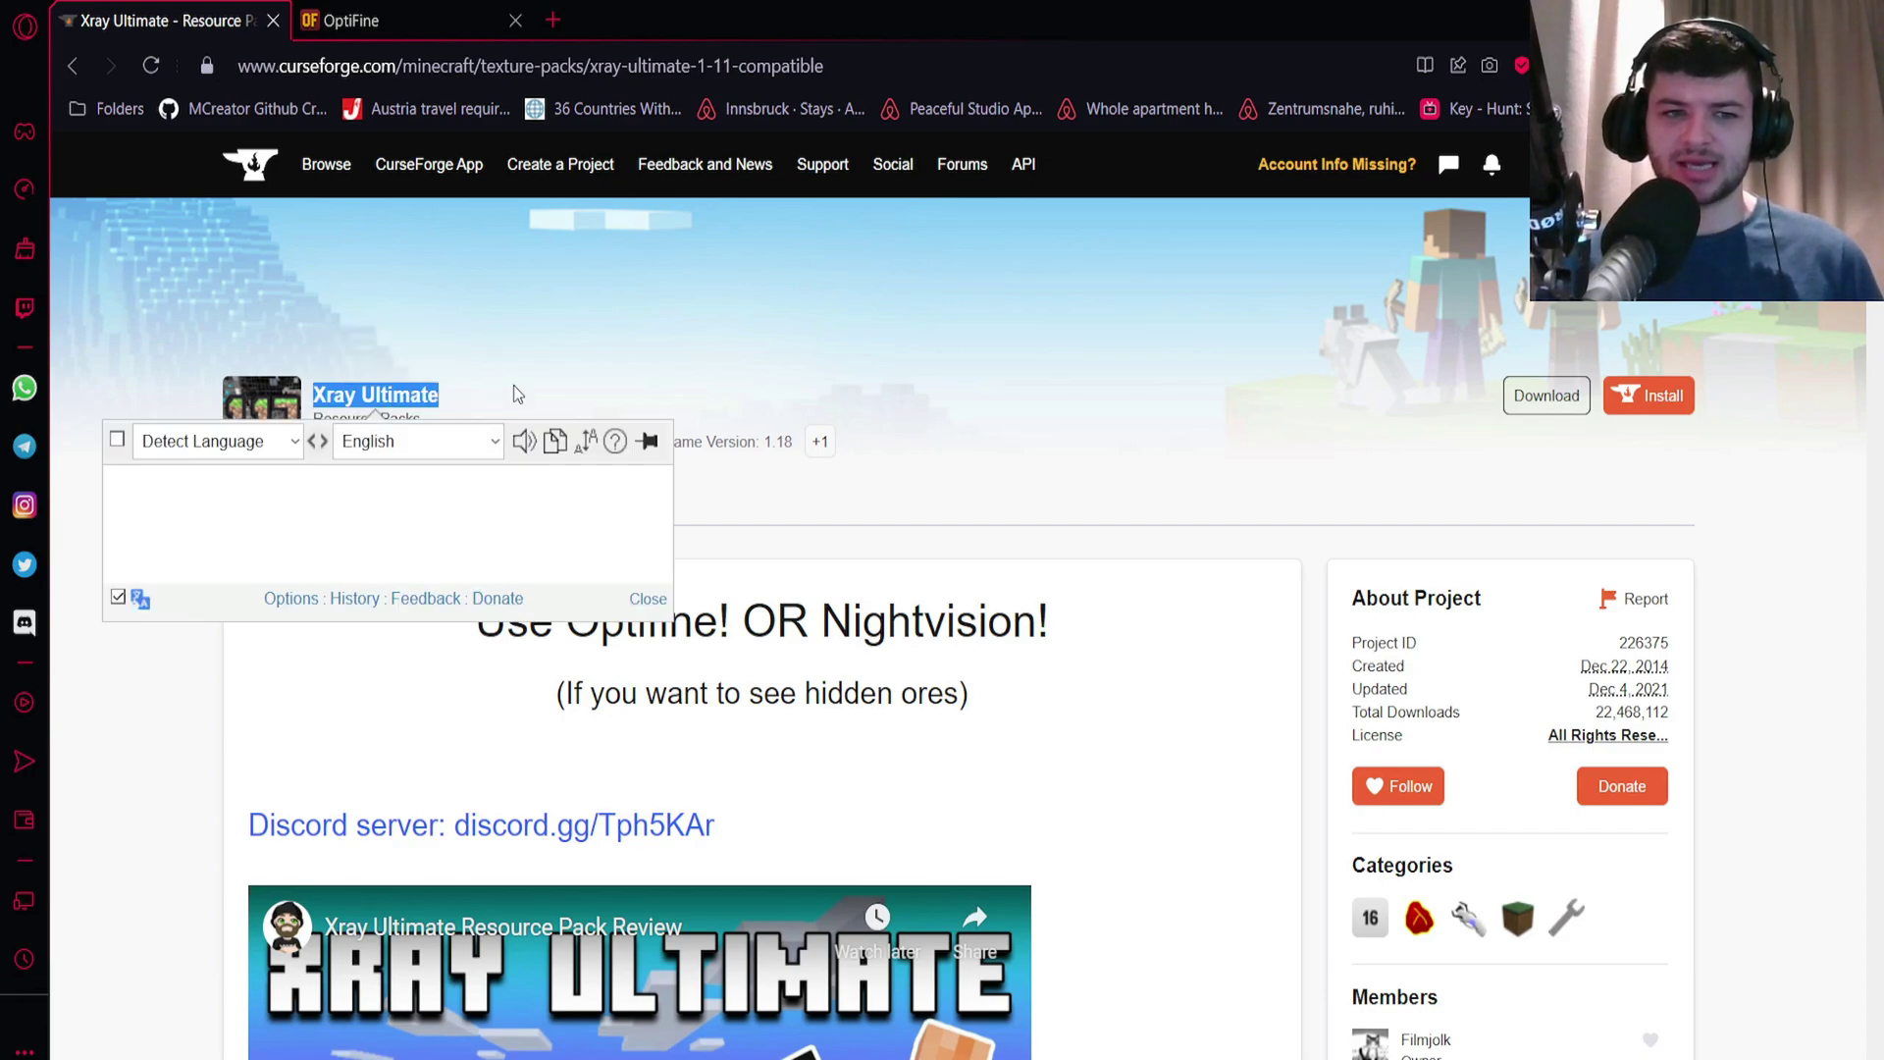
# Step: Read through the Xray Ultimate resource pack description, including the notes on OptiFine, hidden ores and smooth lighting
pyautogui.click(631, 350)
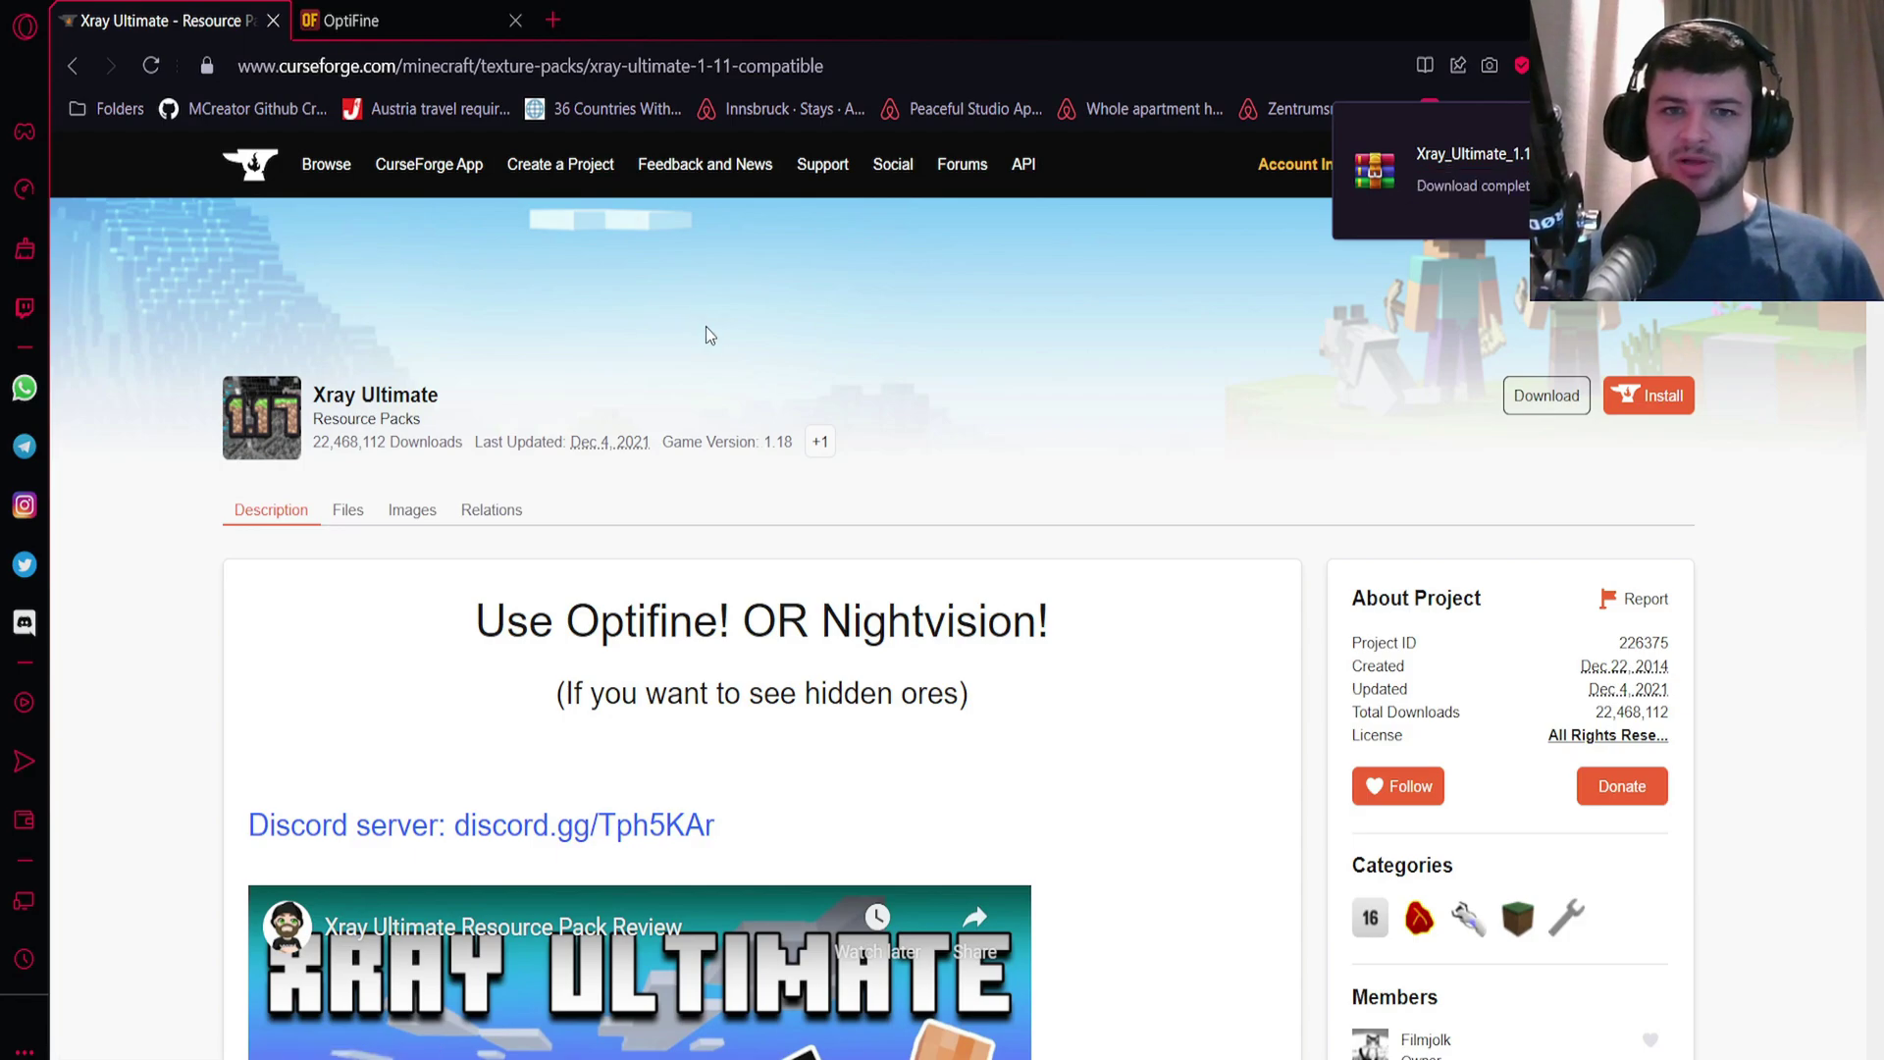
pyautogui.scroll(-10, 951, 370)
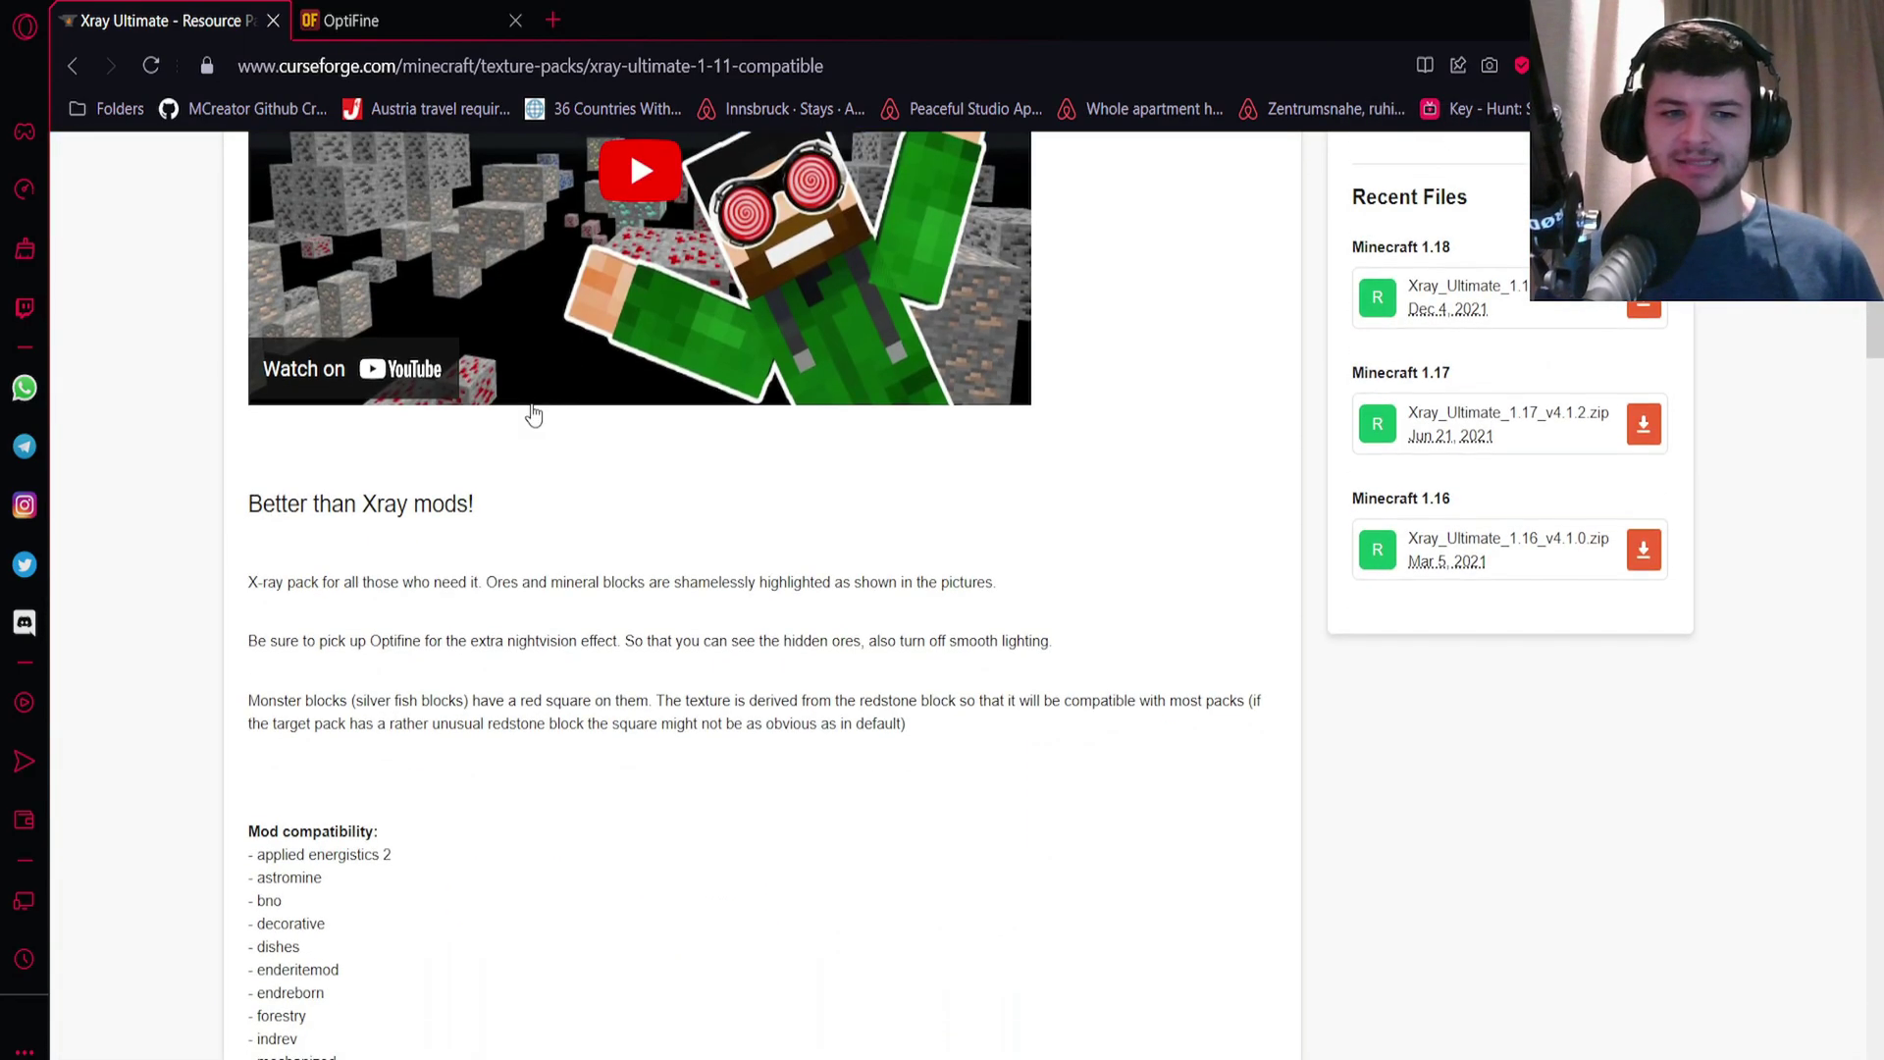
pyautogui.scroll(-5, 530, 416)
pyautogui.scroll(3, 526, 416)
pyautogui.scroll(-7, 517, 429)
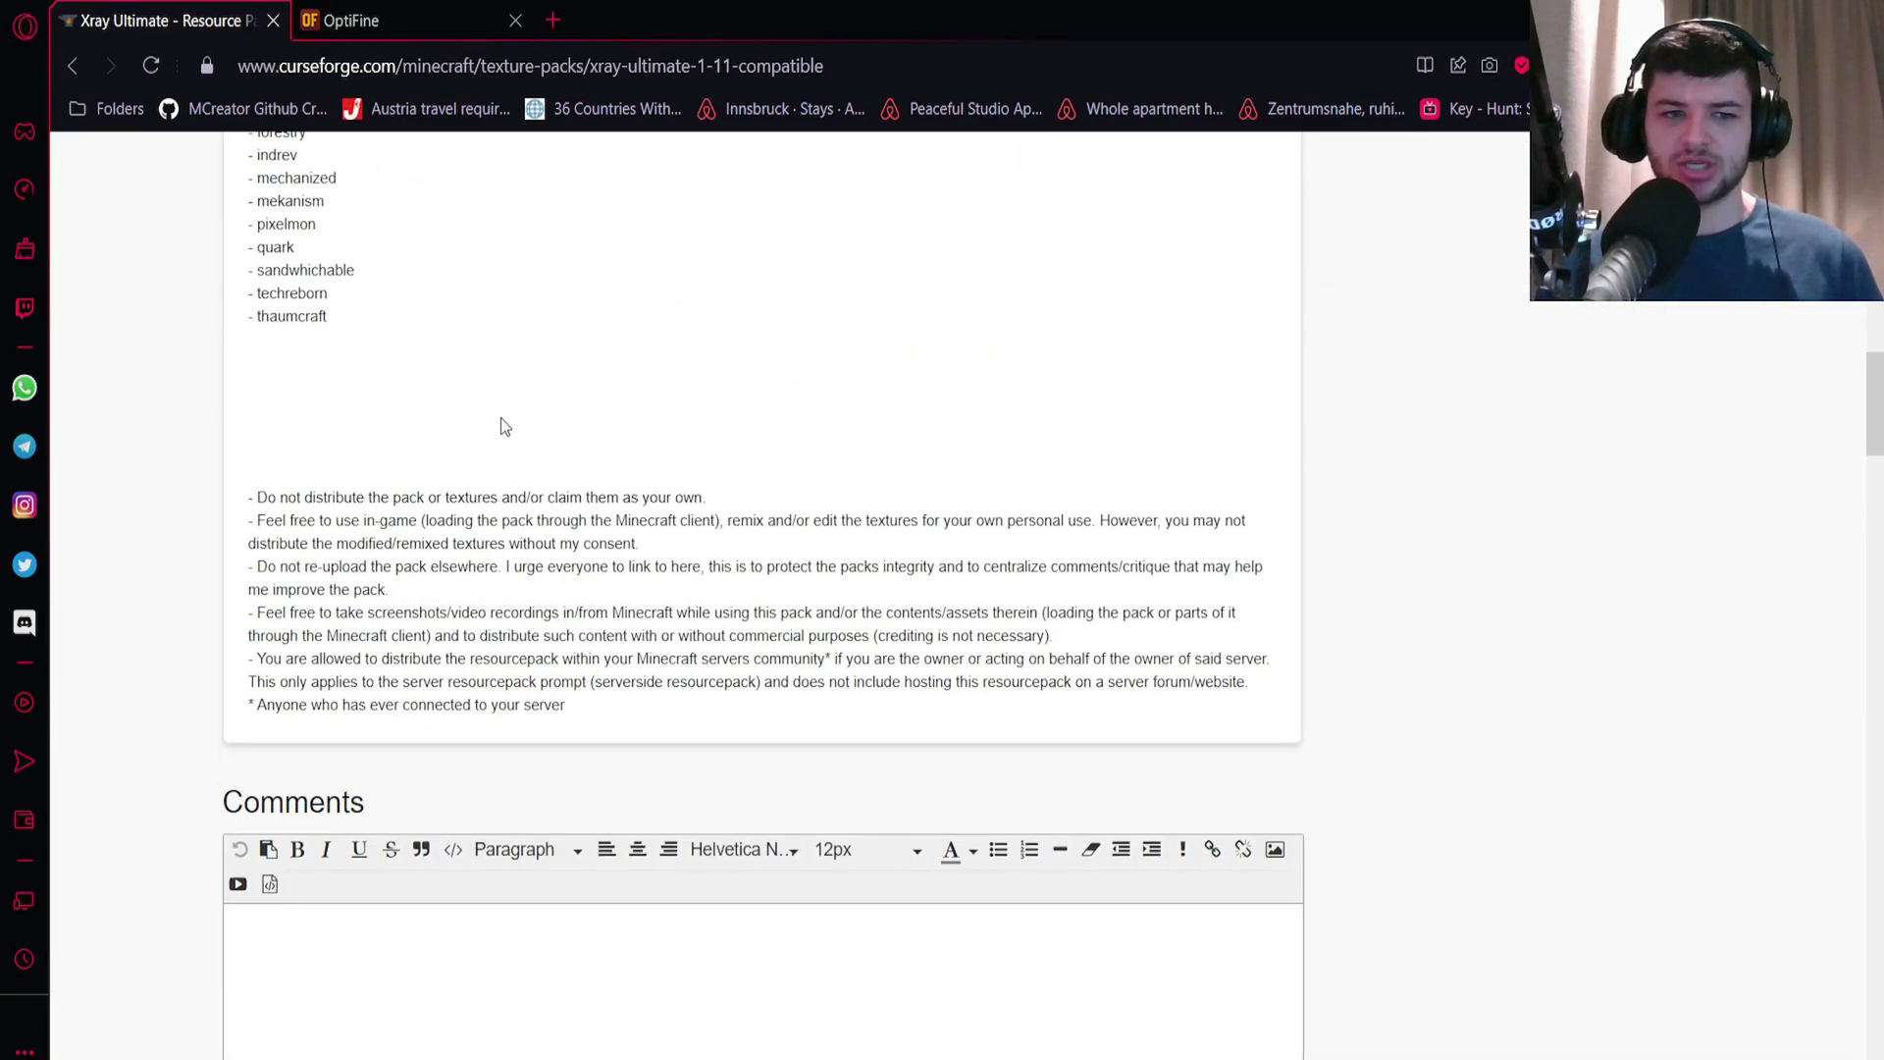
pyautogui.scroll(8, 942, 568)
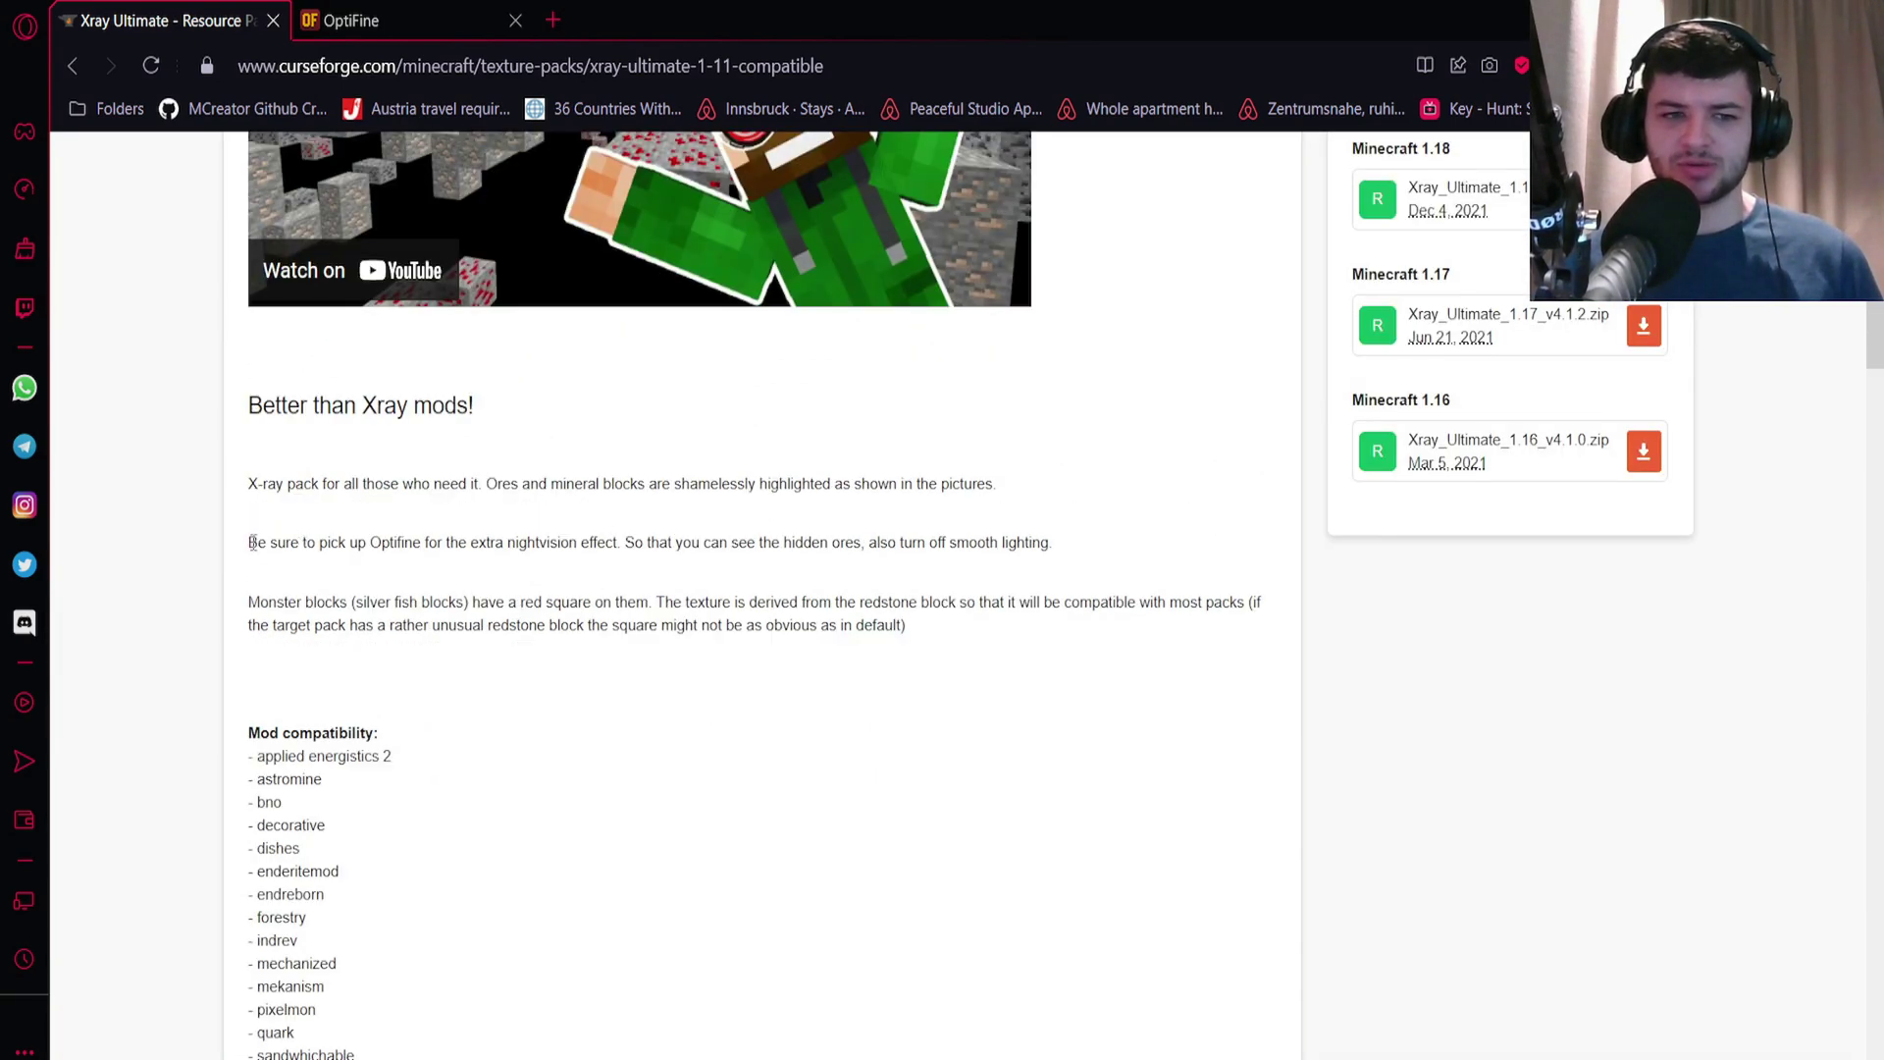
pyautogui.moveTo(252, 543); pyautogui.dragTo(420, 543)
pyautogui.click(418, 544)
pyautogui.doubleClick(405, 543)
pyautogui.click(485, 548)
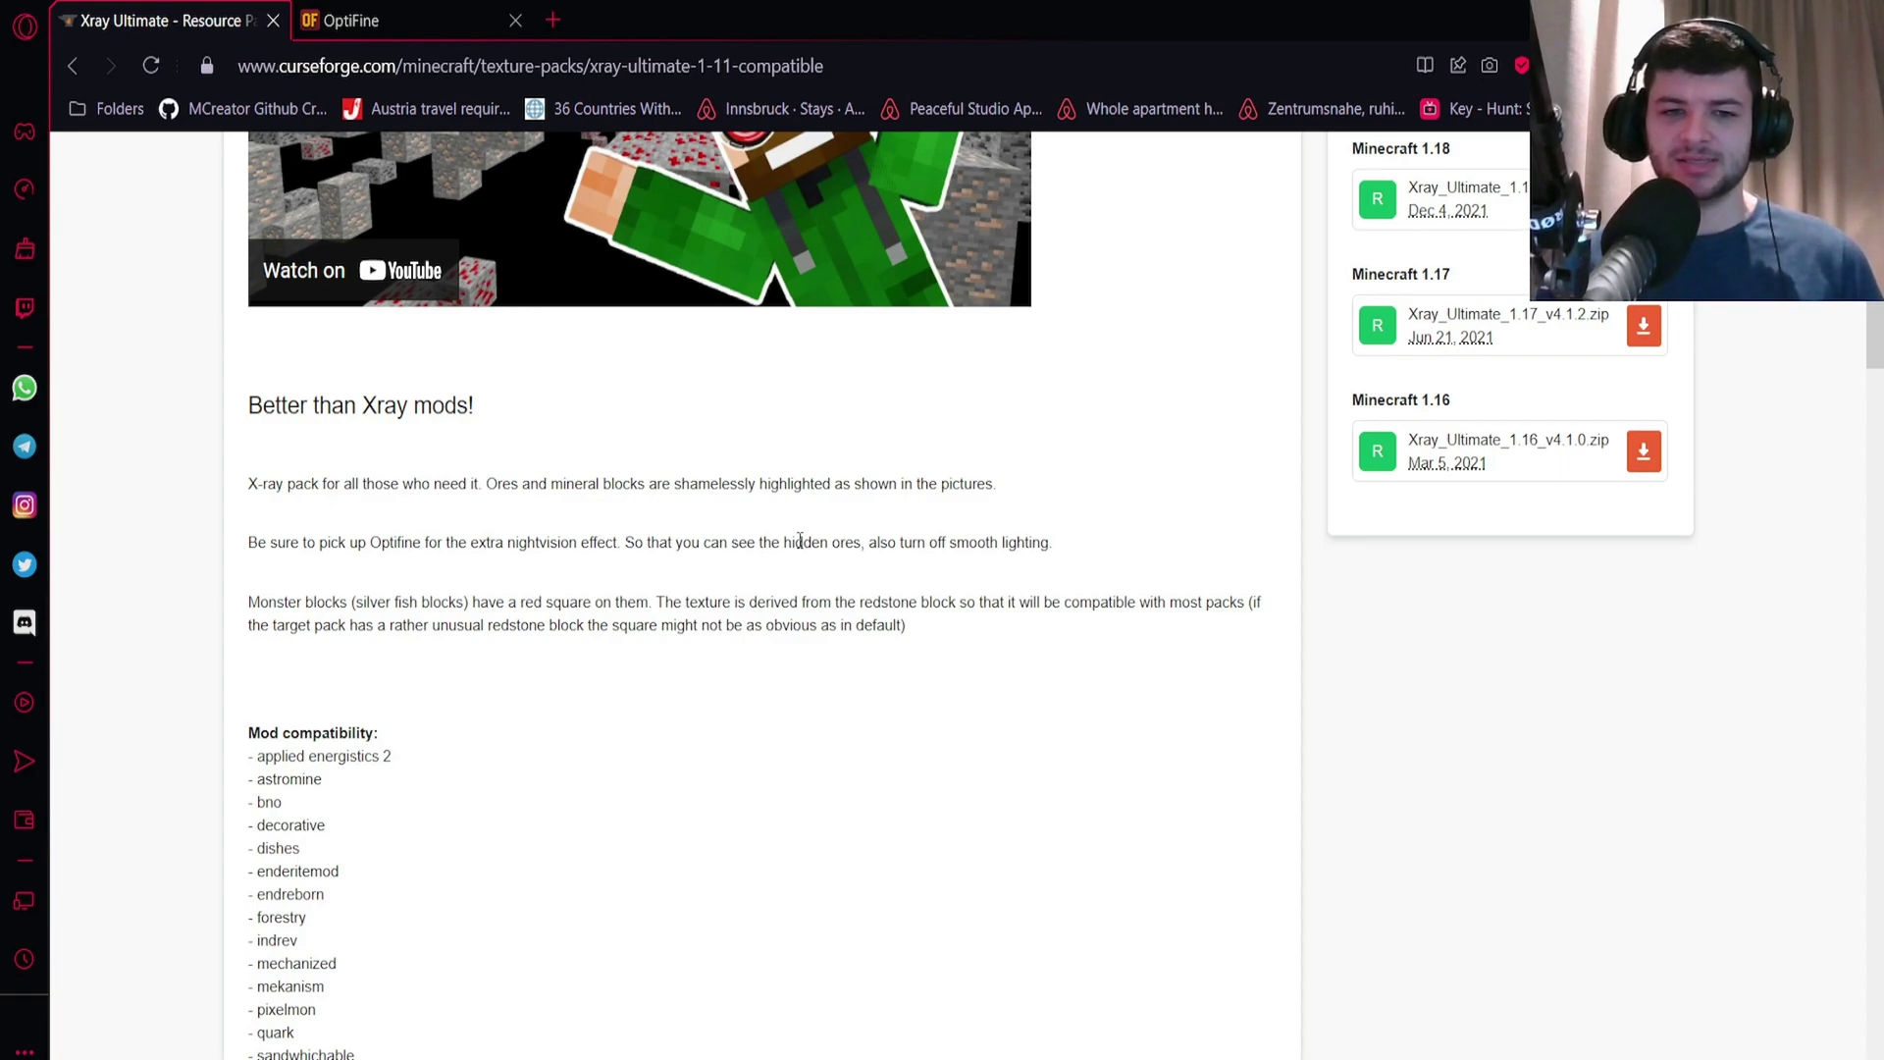
pyautogui.moveTo(776, 543); pyautogui.dragTo(907, 542)
pyautogui.moveTo(1053, 543); pyautogui.dragTo(865, 542)
pyautogui.click(971, 538)
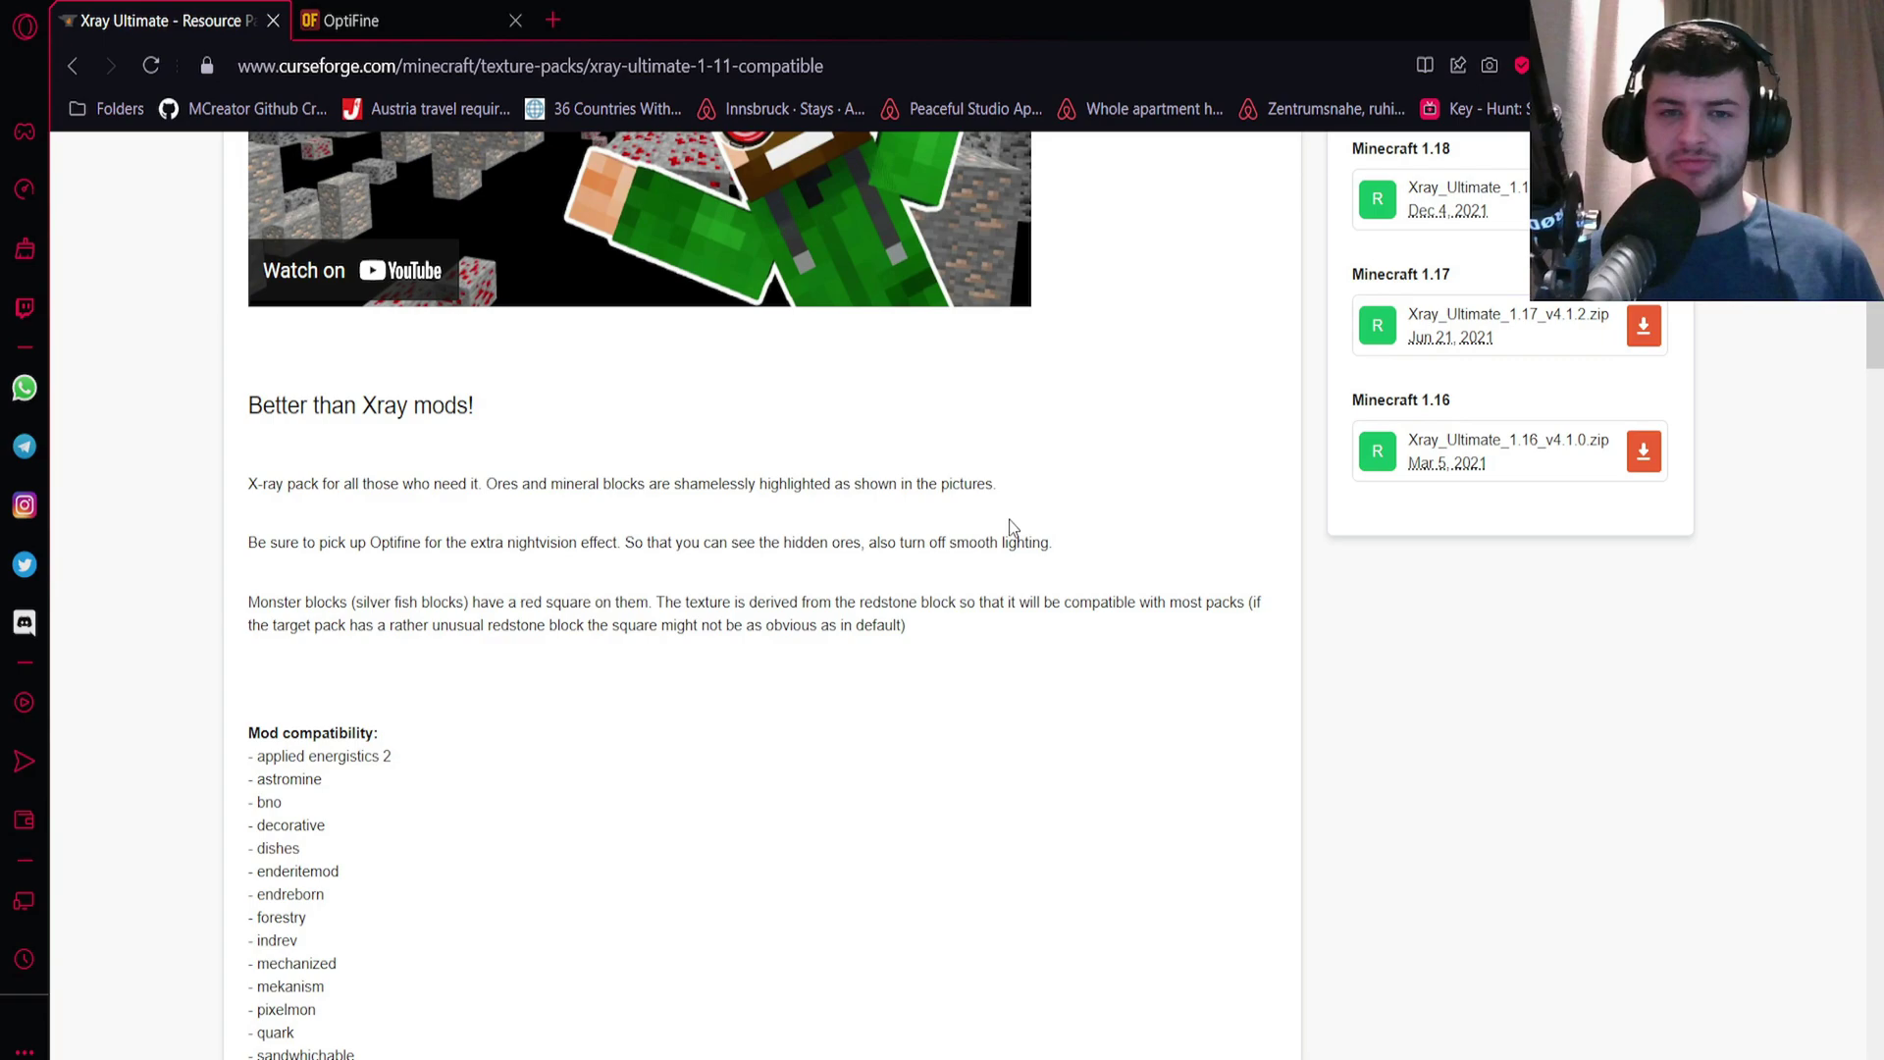
# Step: Download OptiFine HD U H4 for Minecraft 1.18.1 through its mirror link and save OptiFine_1.18.1_HD_U_H4.jar in the Downloads folder
pyautogui.click(393, 15)
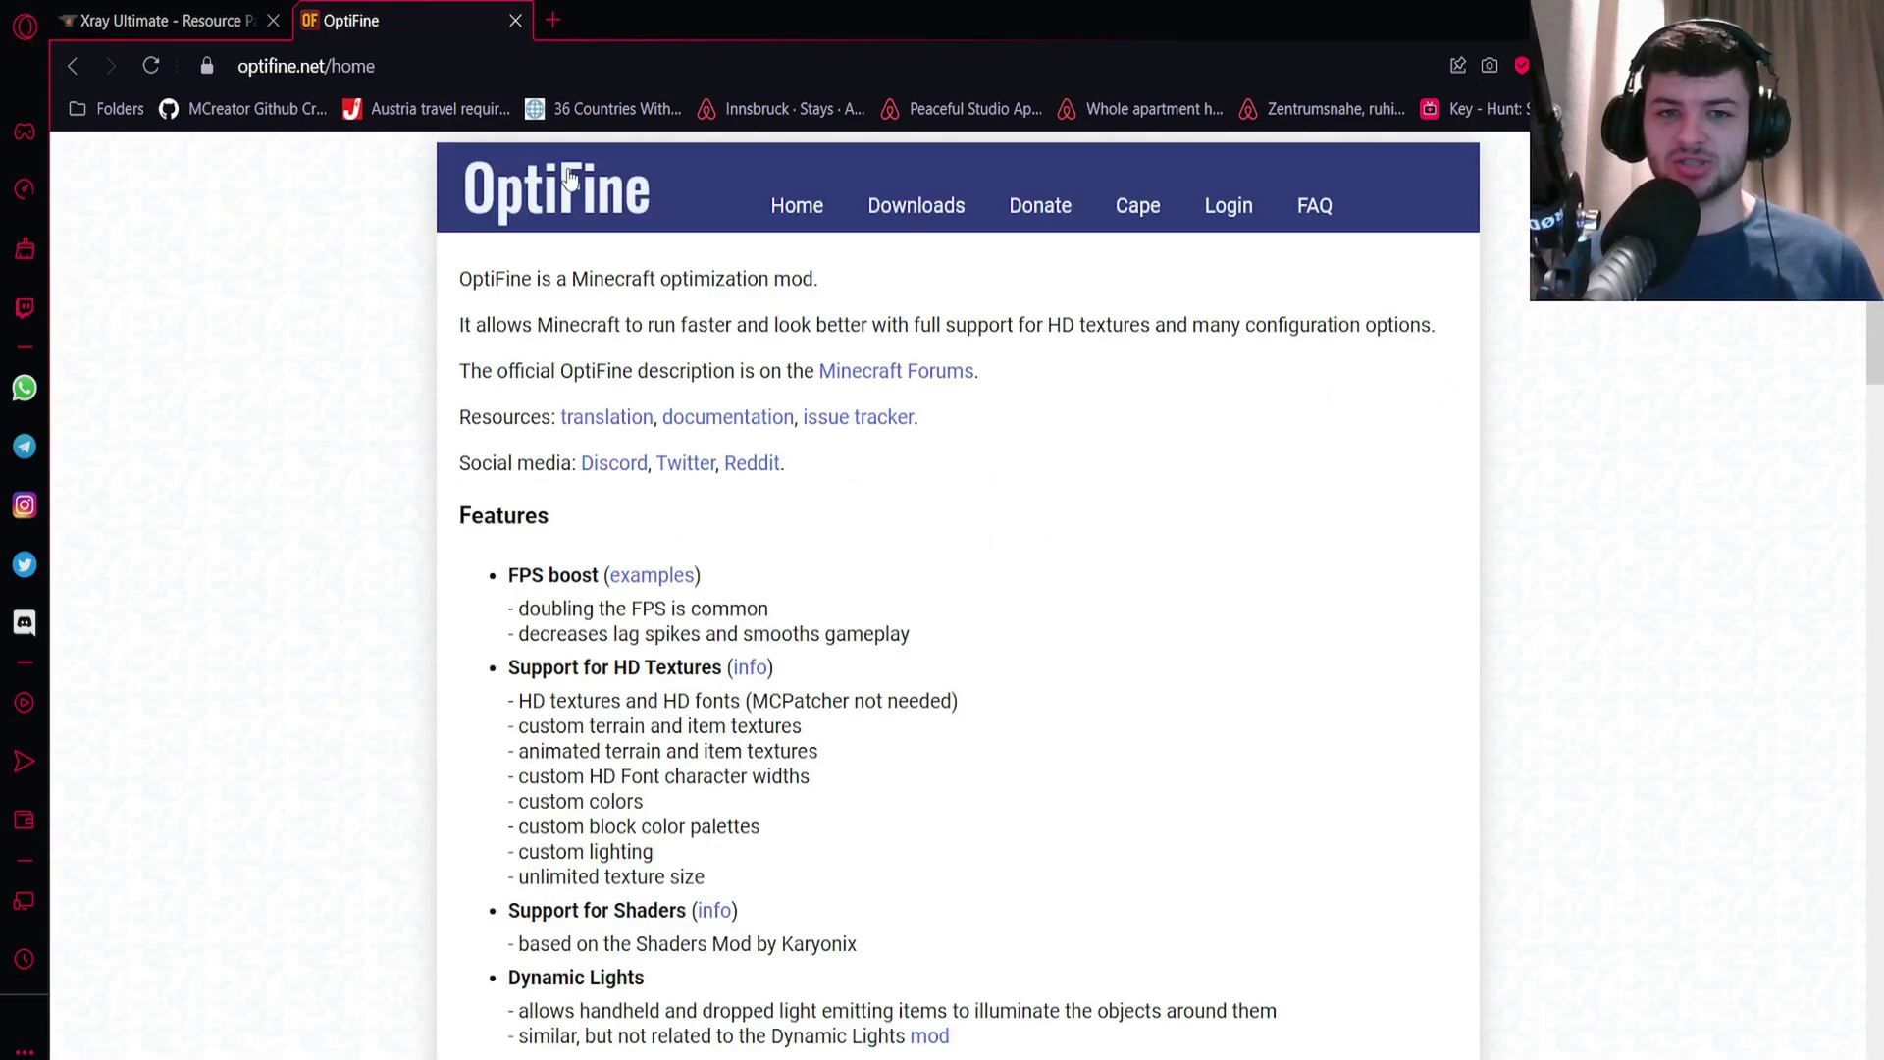
pyautogui.click(894, 210)
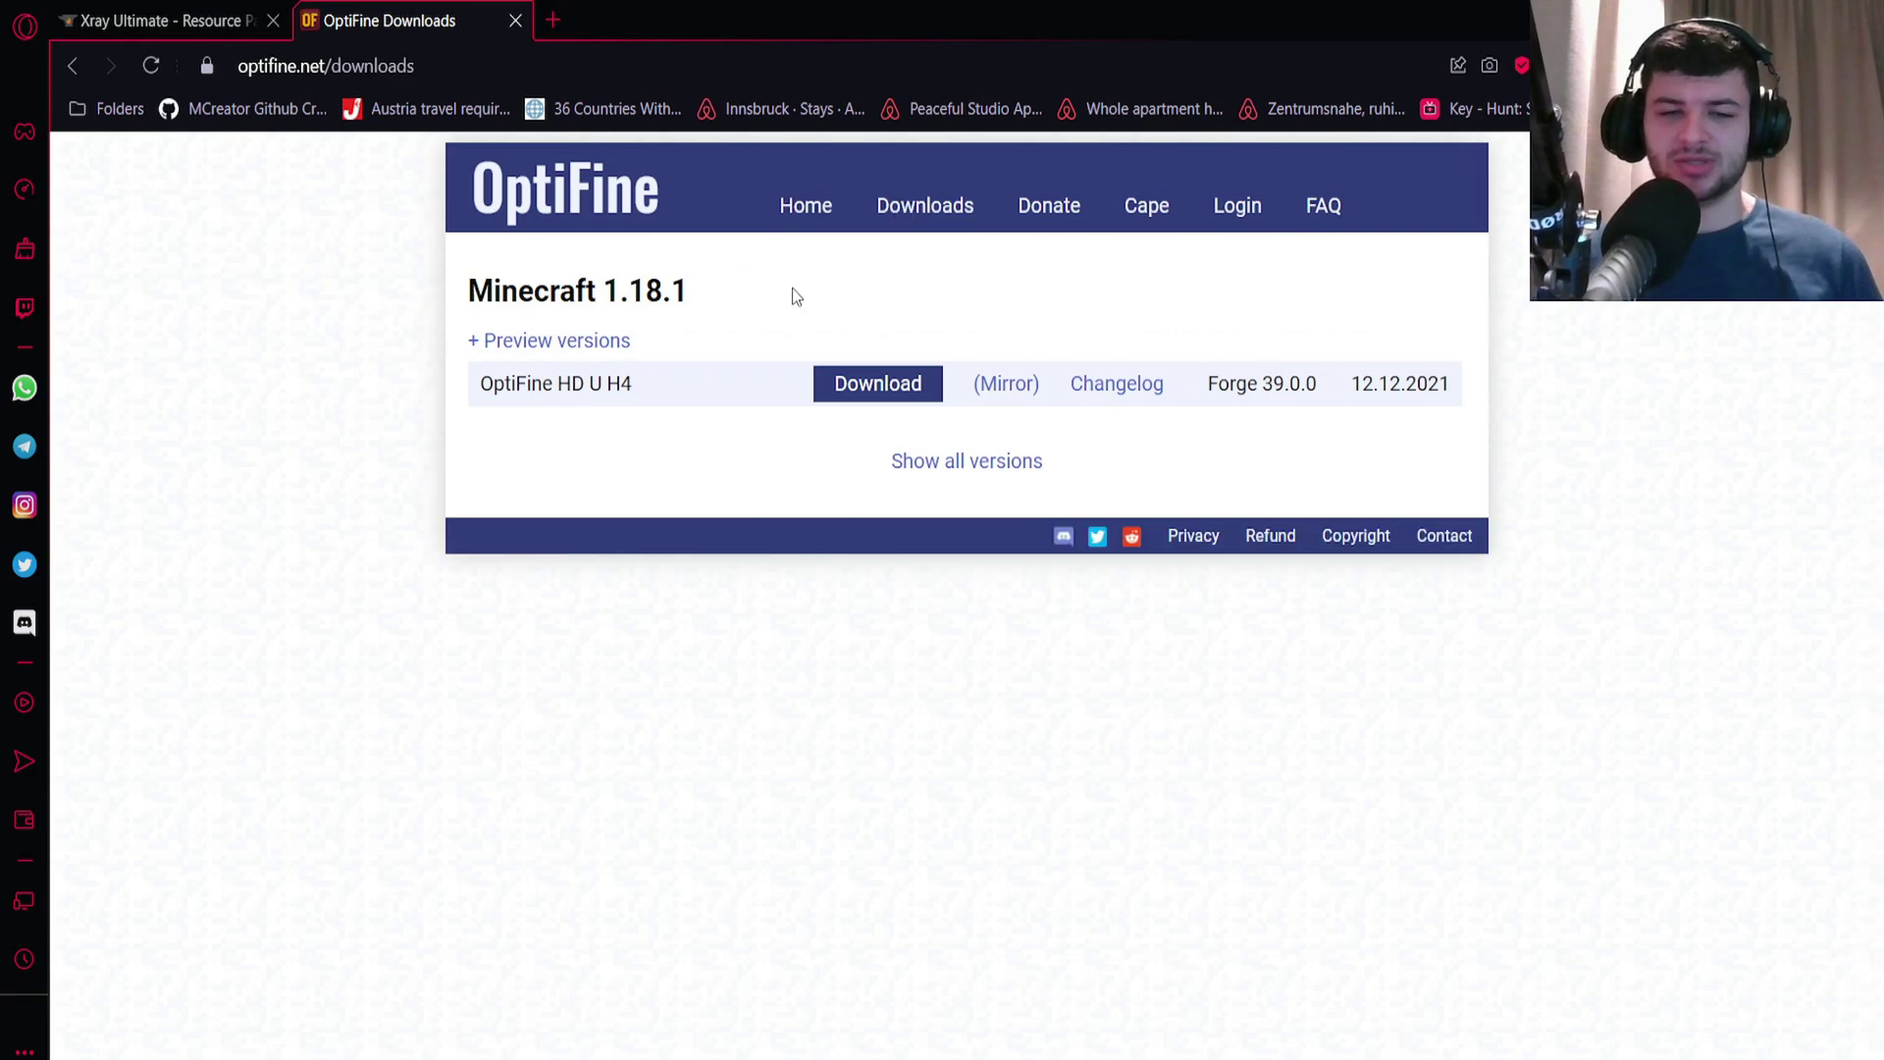
pyautogui.click(1007, 386)
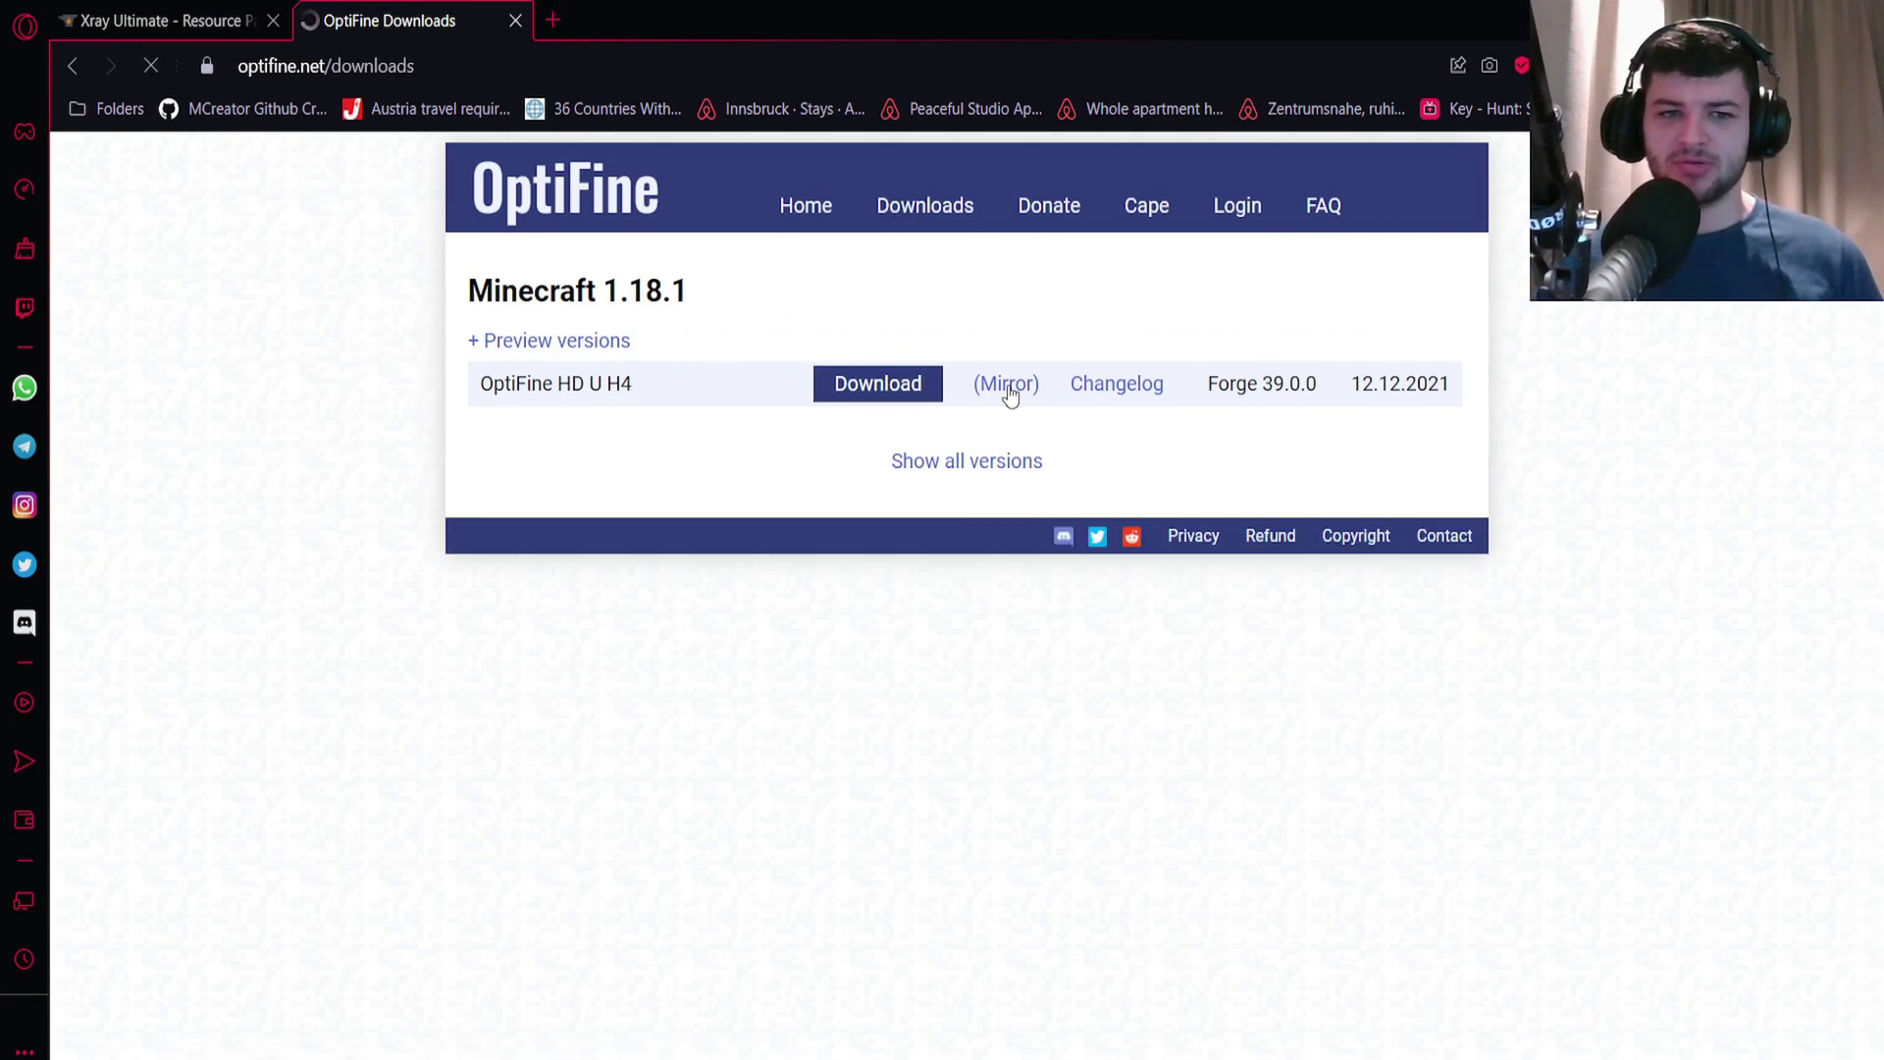
pyautogui.click(986, 391)
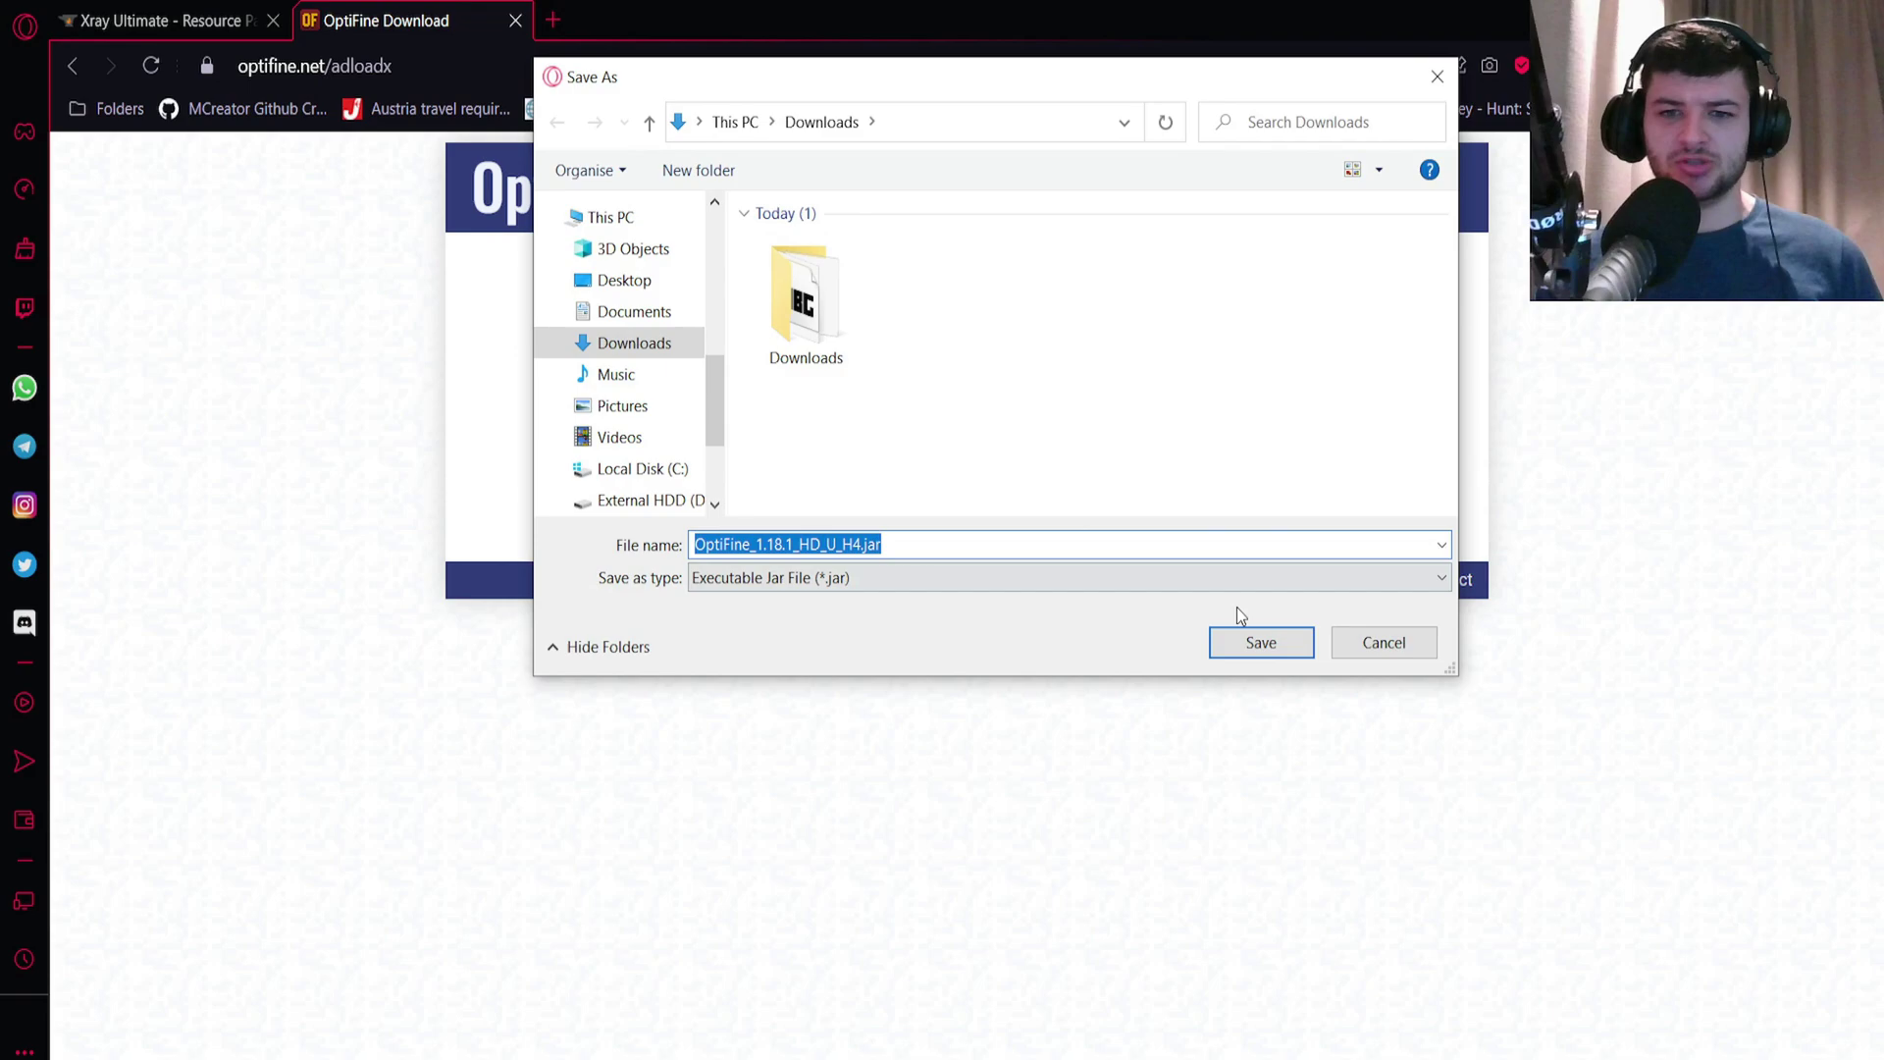
pyautogui.click(1241, 639)
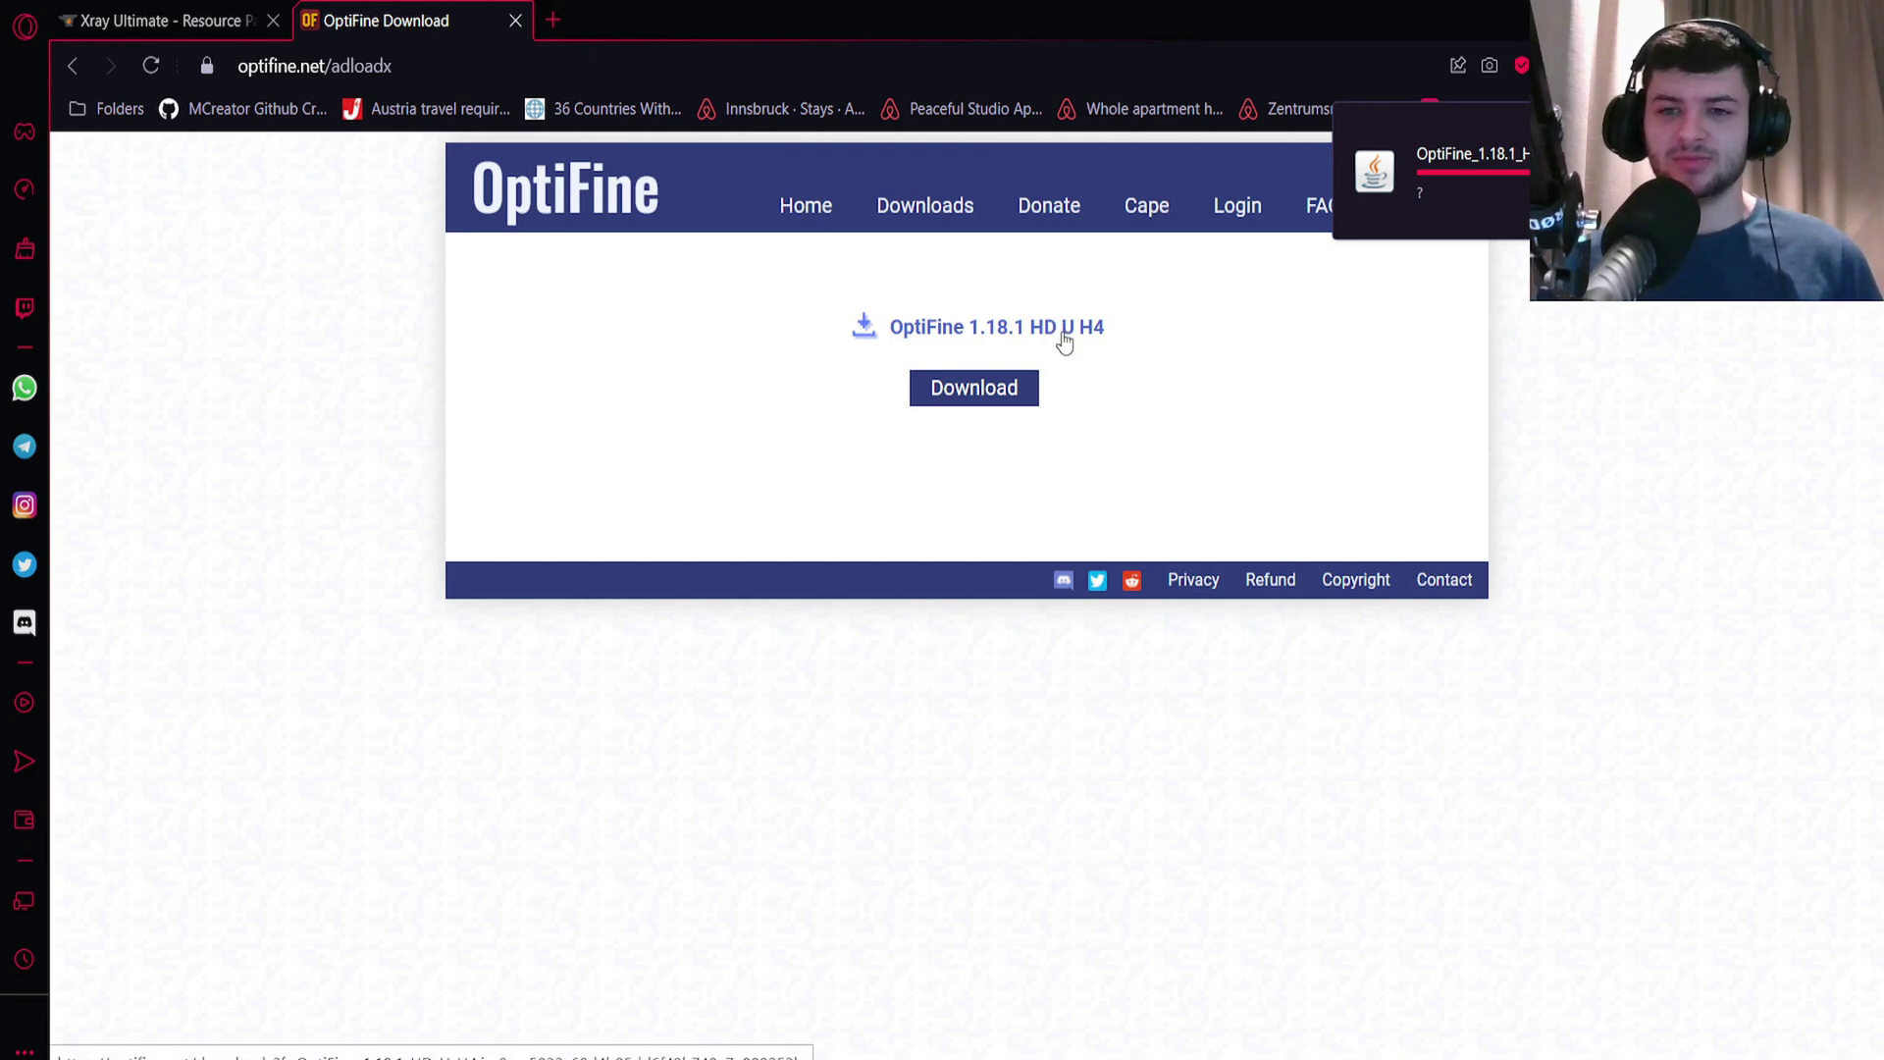
# Step: Return to the Xray Ultimate page and look over its overview and recent files
pyautogui.click(162, 21)
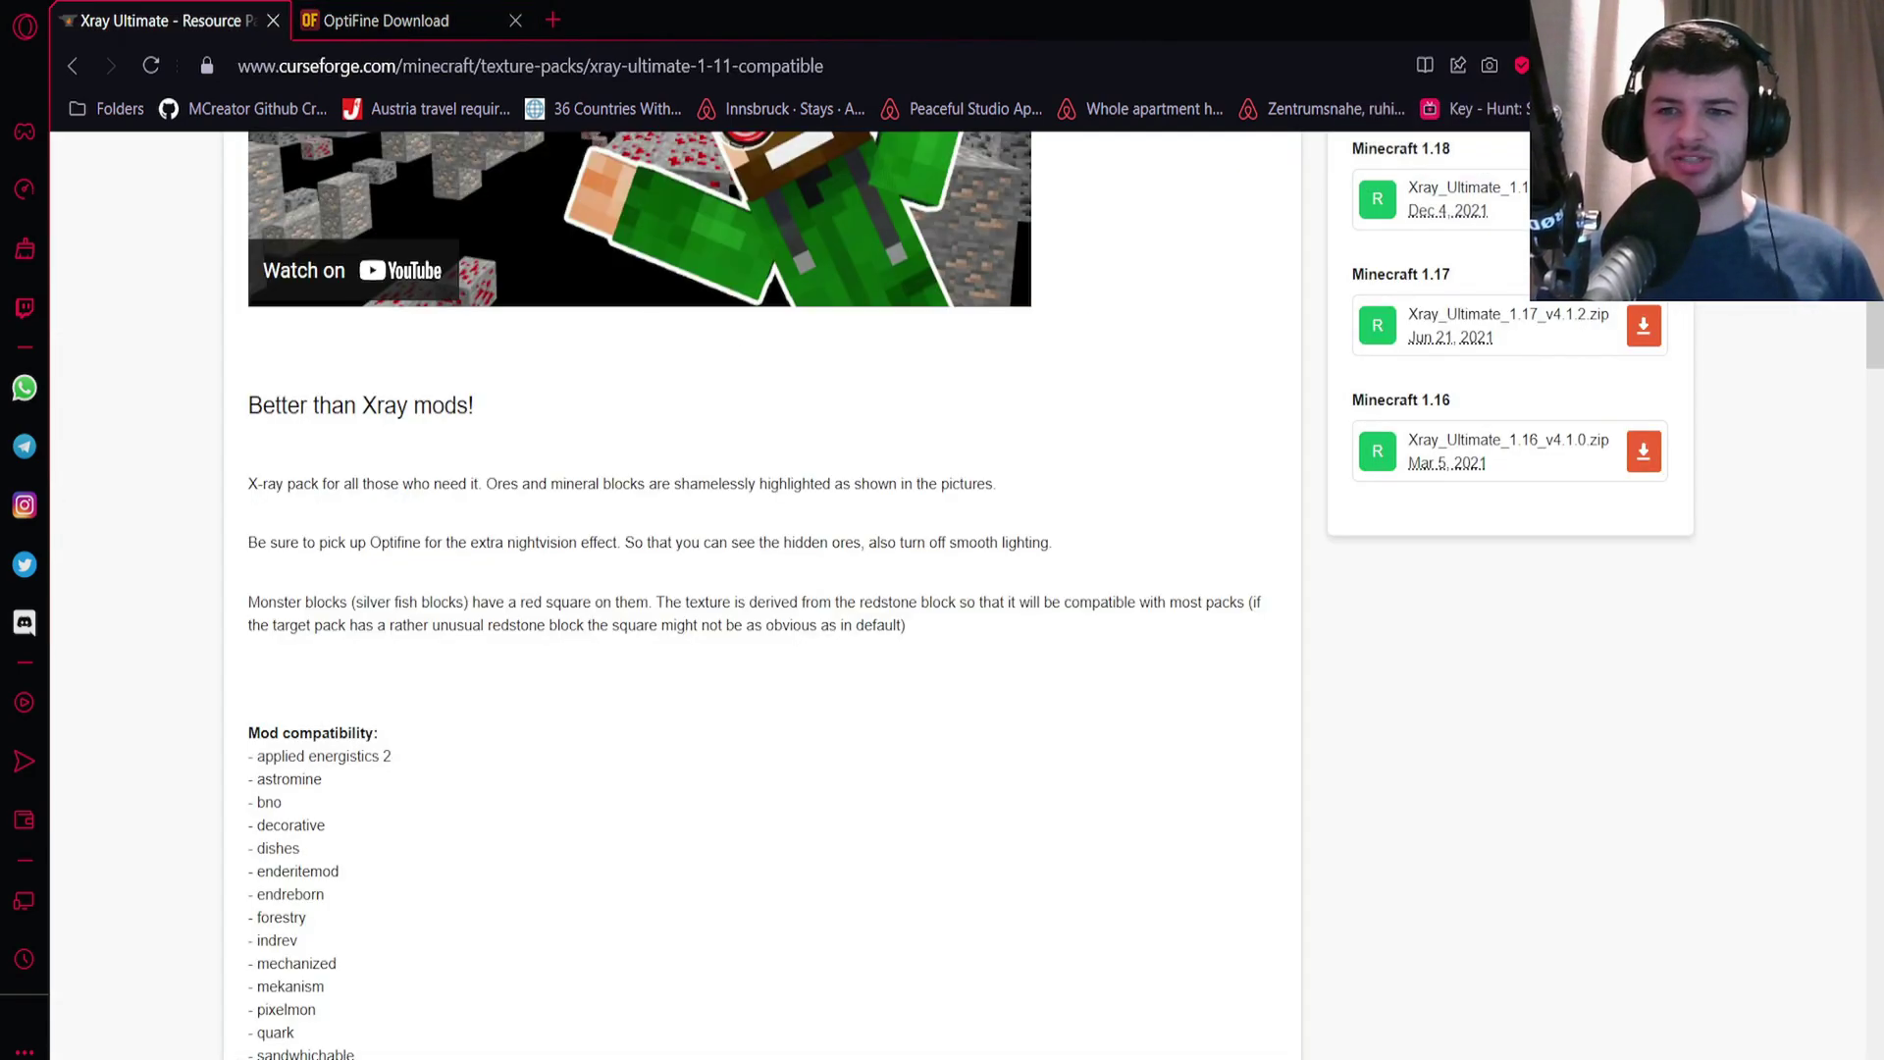
pyautogui.scroll(6, 1005, 502)
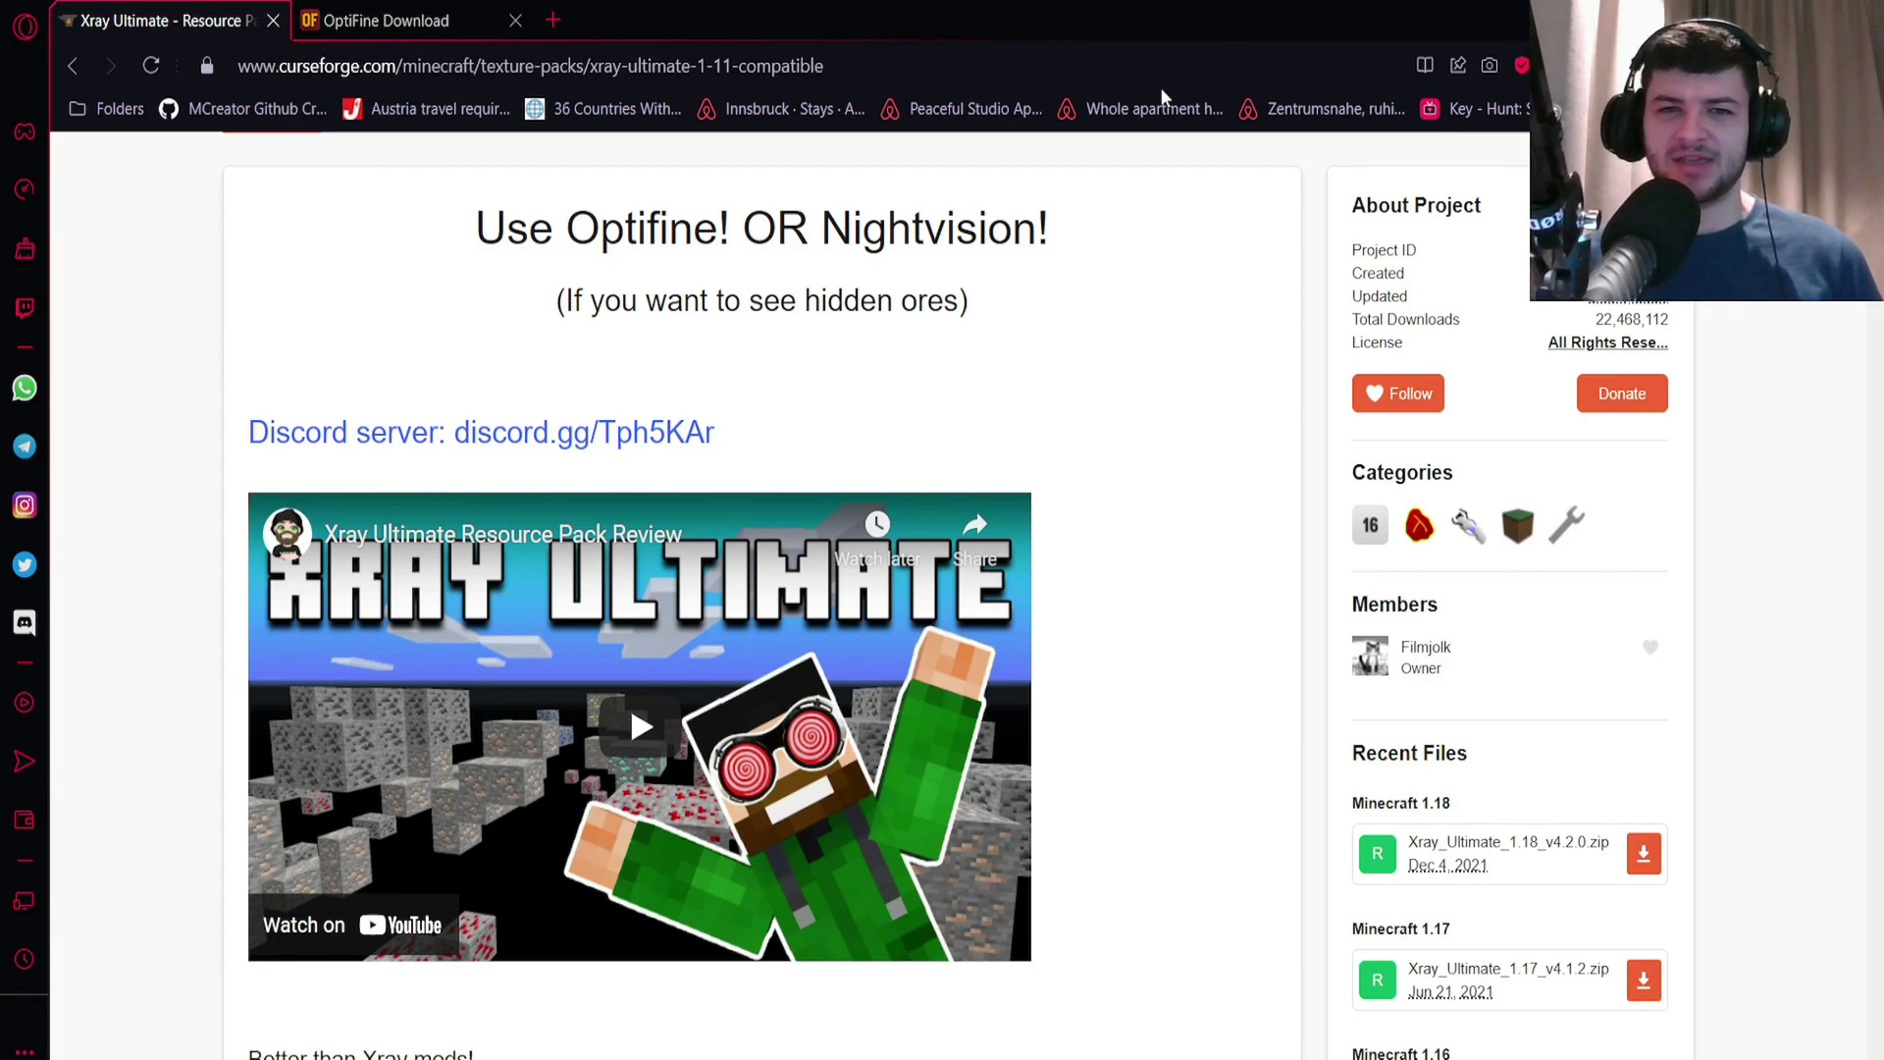
pyautogui.scroll(-4, 1179, 232)
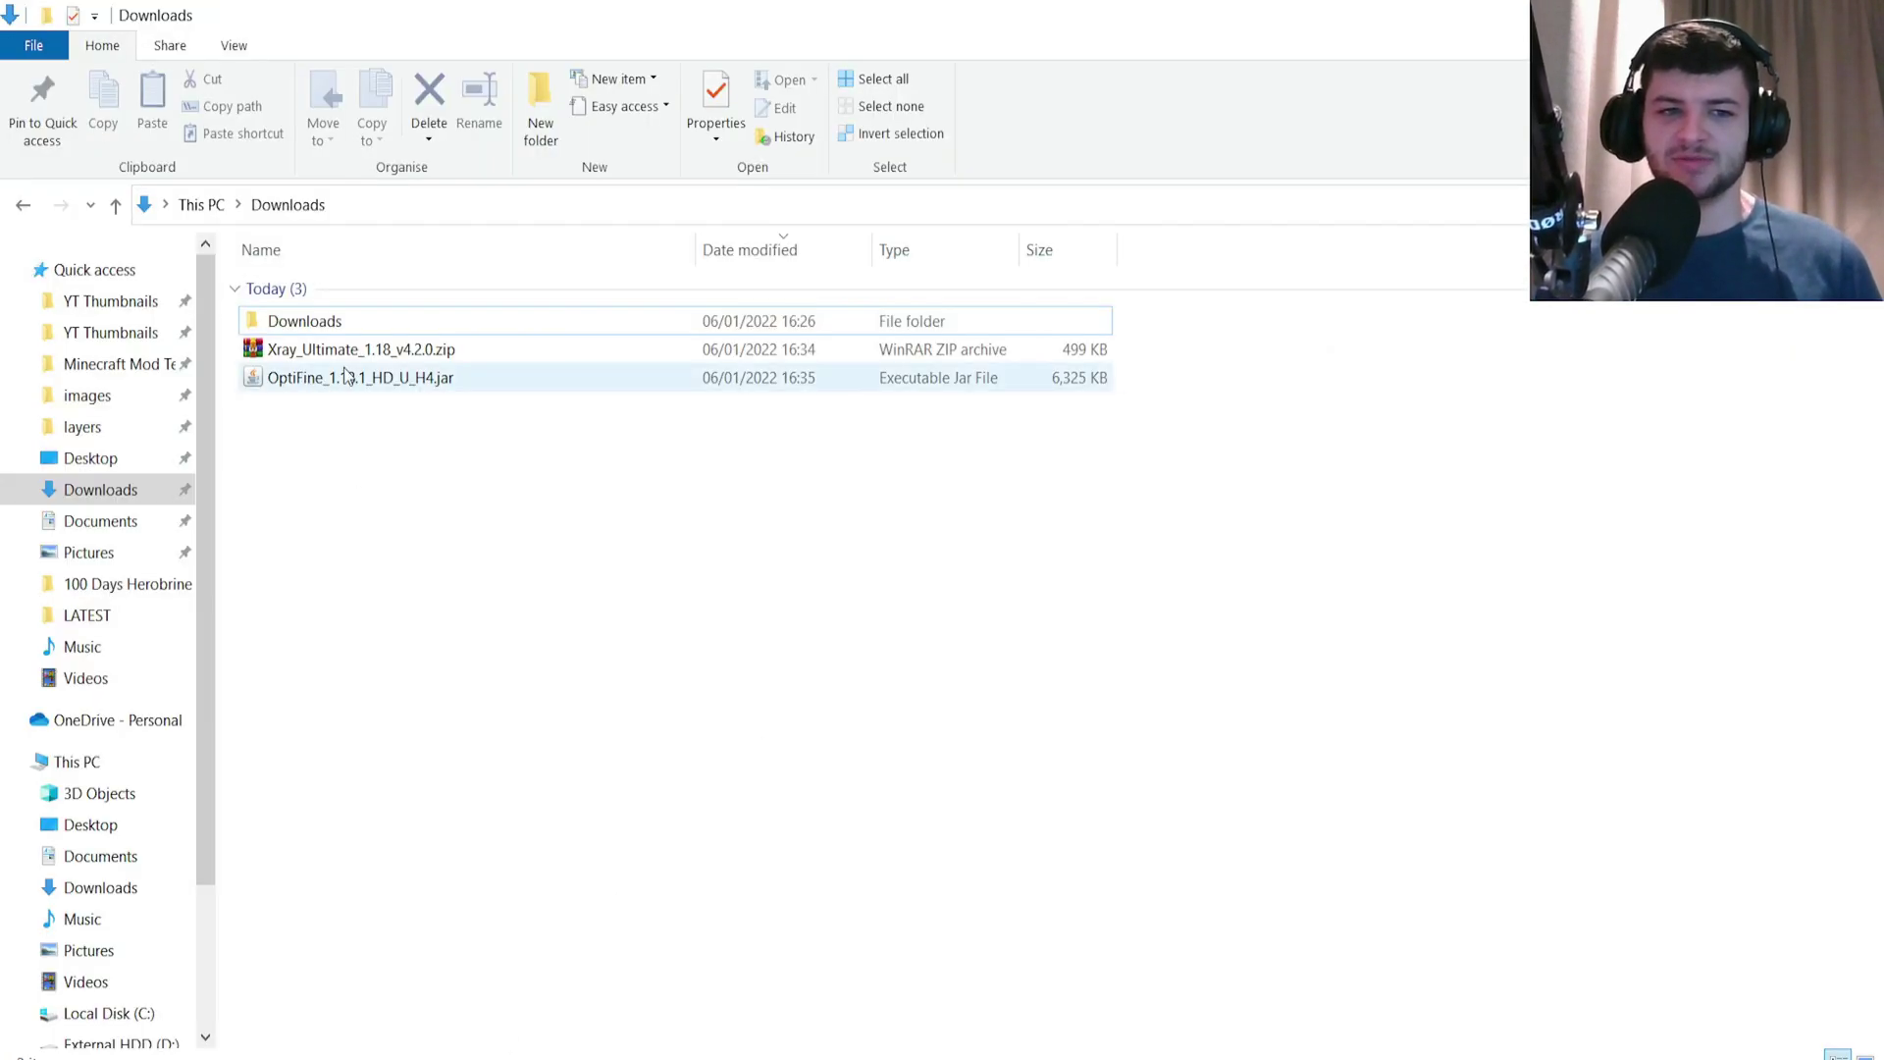
# Step: Run OptiFine_1.18.1_HD_U_H4.jar from the Downloads folder and try to install OptiFine
pyautogui.click(324, 350)
pyautogui.doubleClick(334, 380)
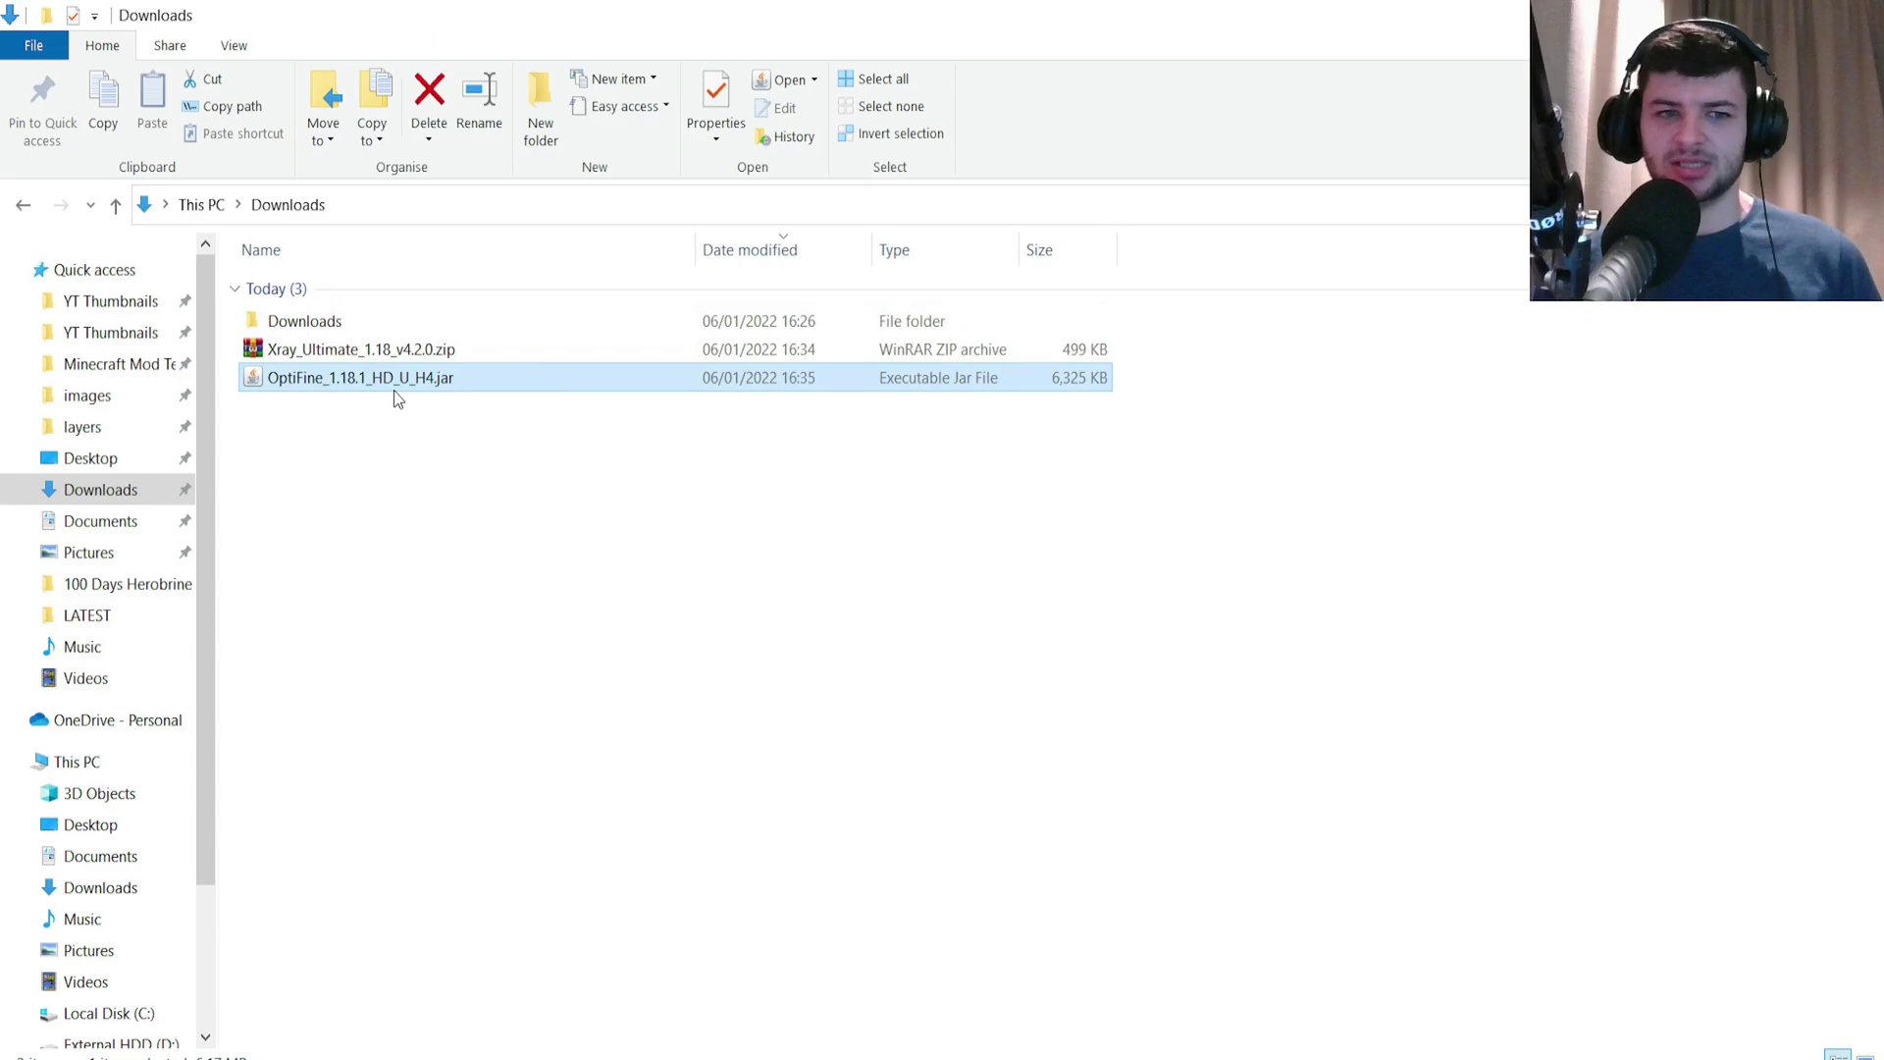
pyautogui.click(801, 672)
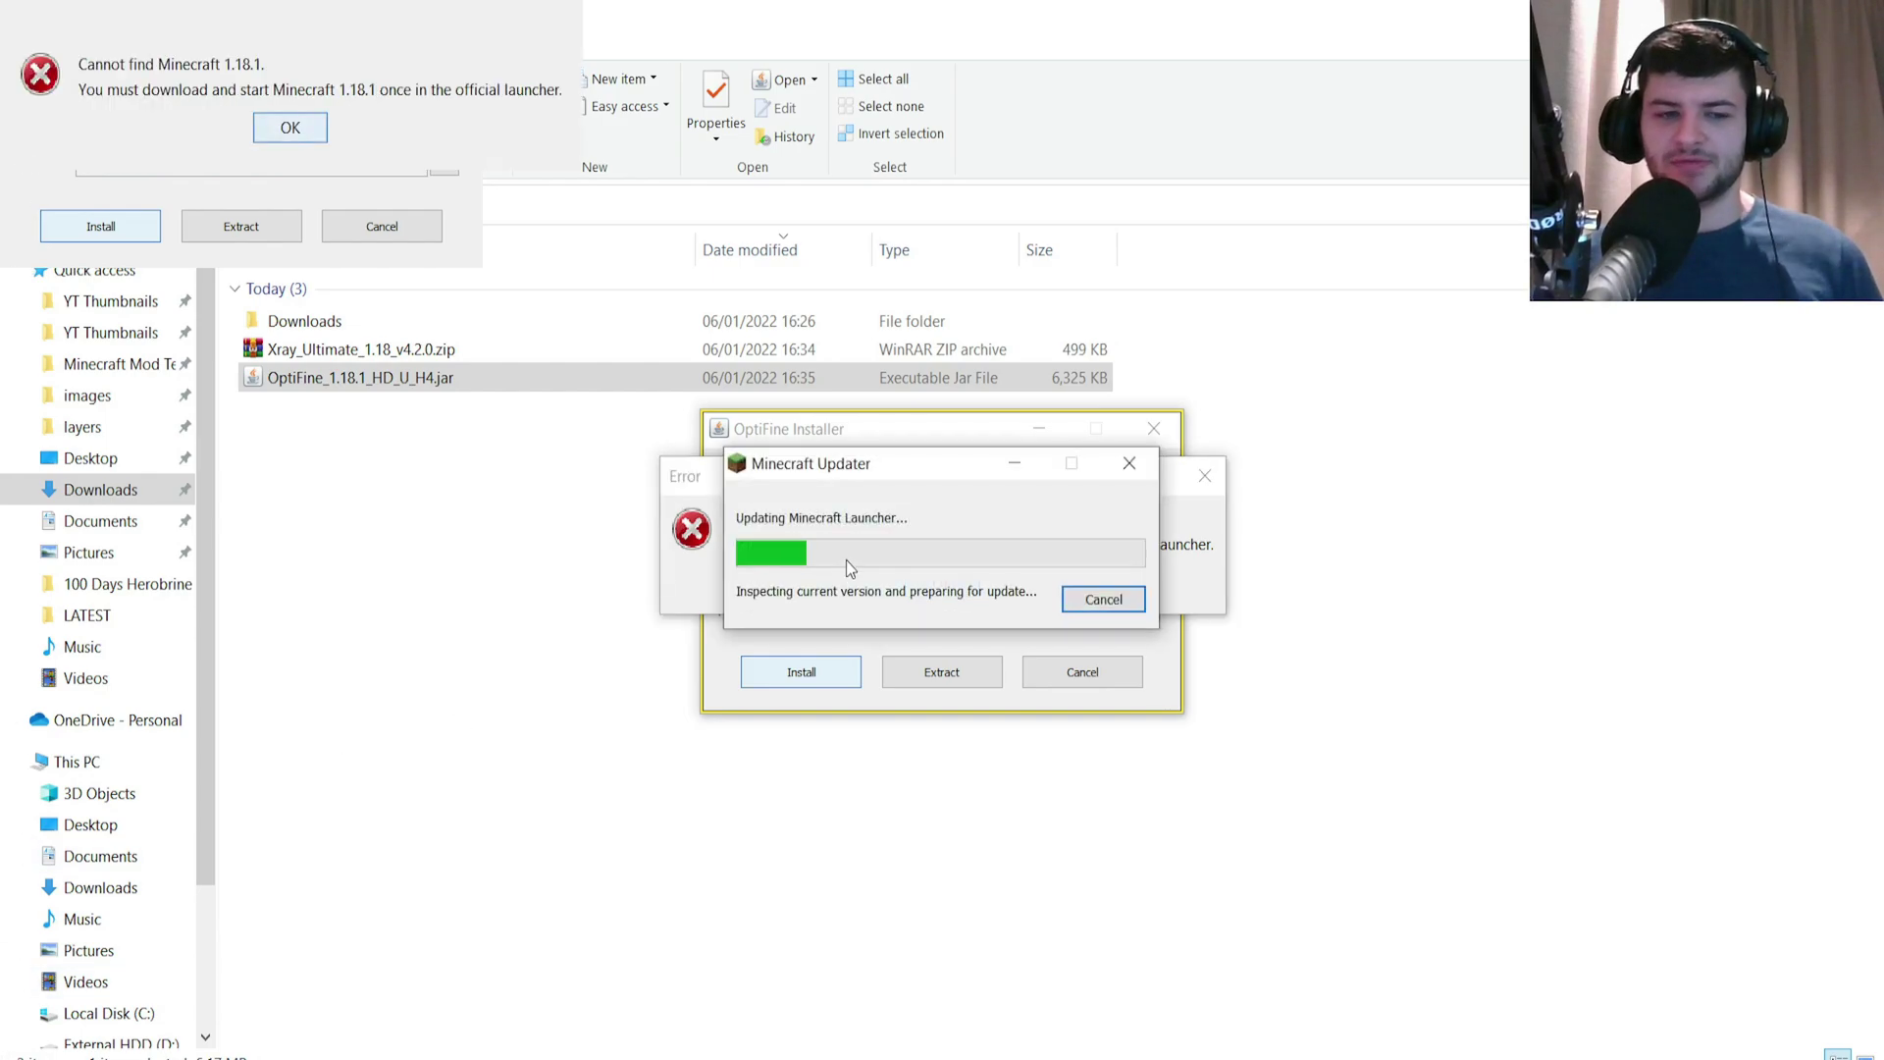
# Step: In the Minecraft Launcher, log in with the Mojang option and run the Latest release 1.18.1 once, quitting at the title screen
pyautogui.moveTo(890, 446); pyautogui.dragTo(1222, 507)
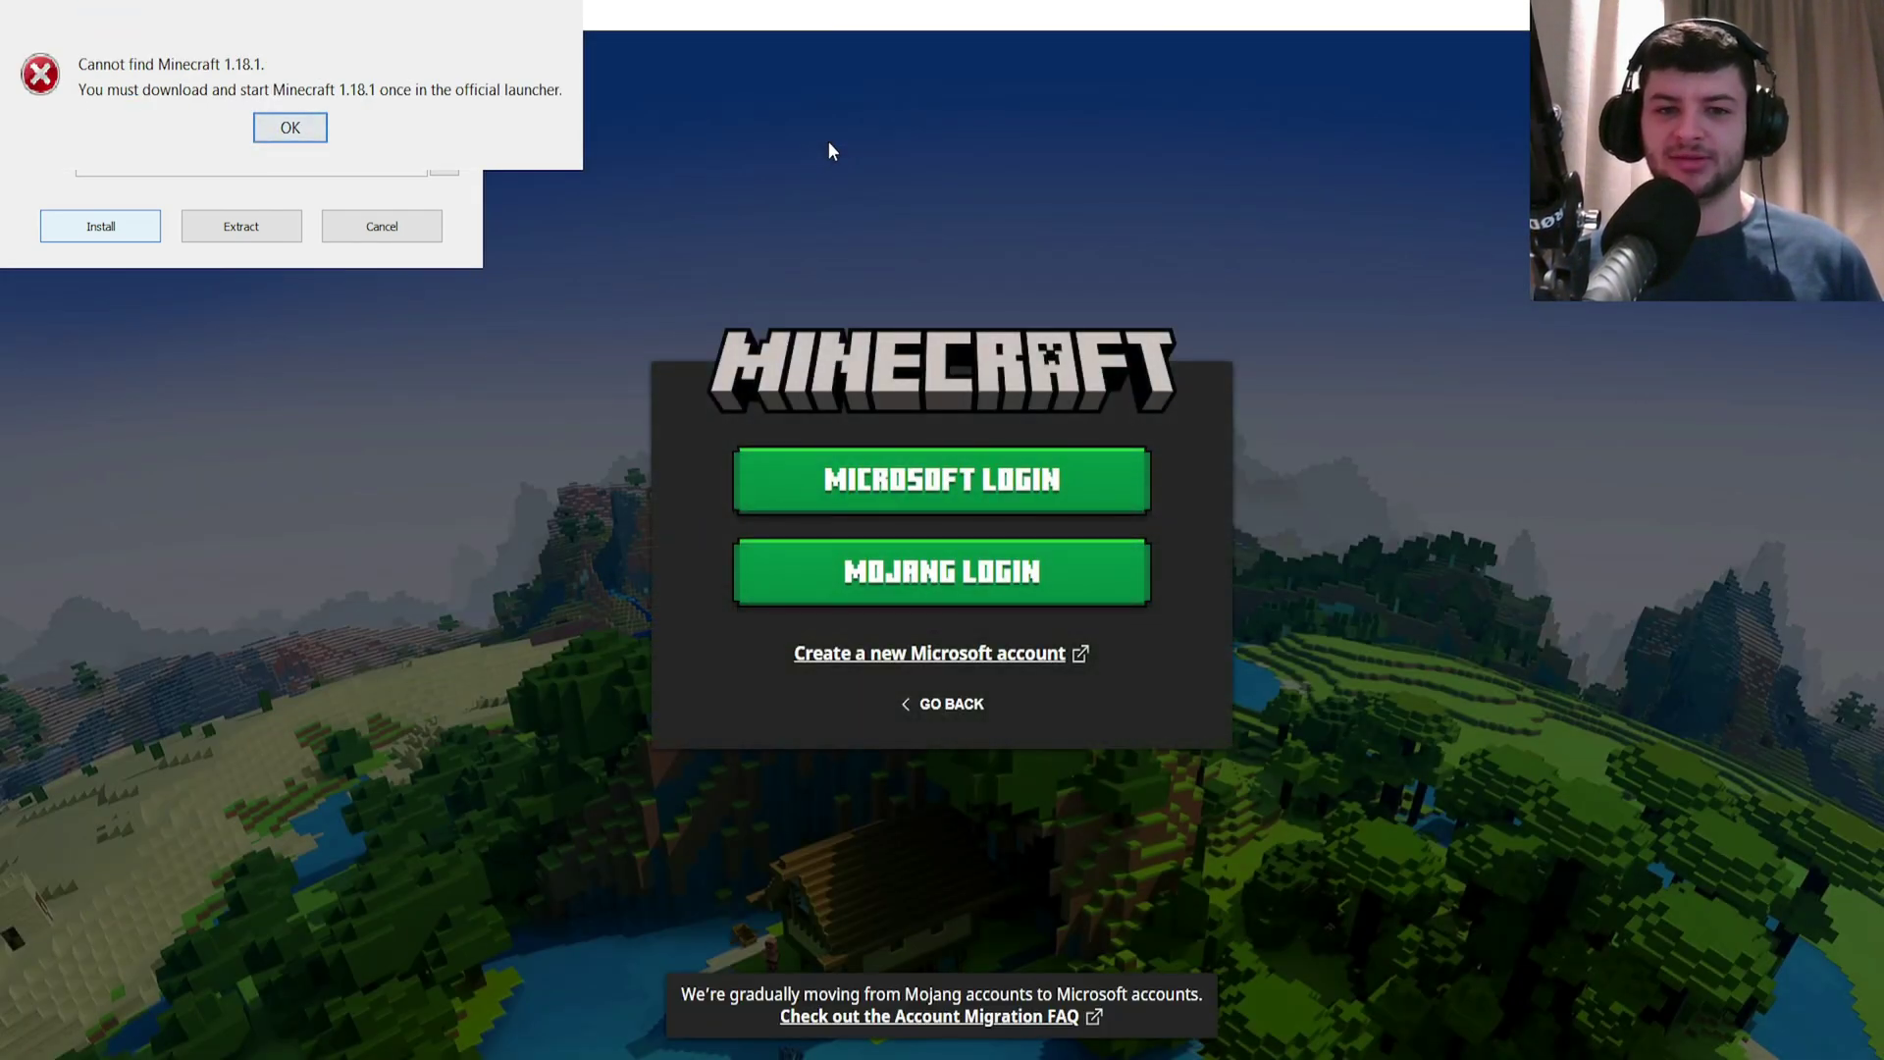
pyautogui.click(947, 572)
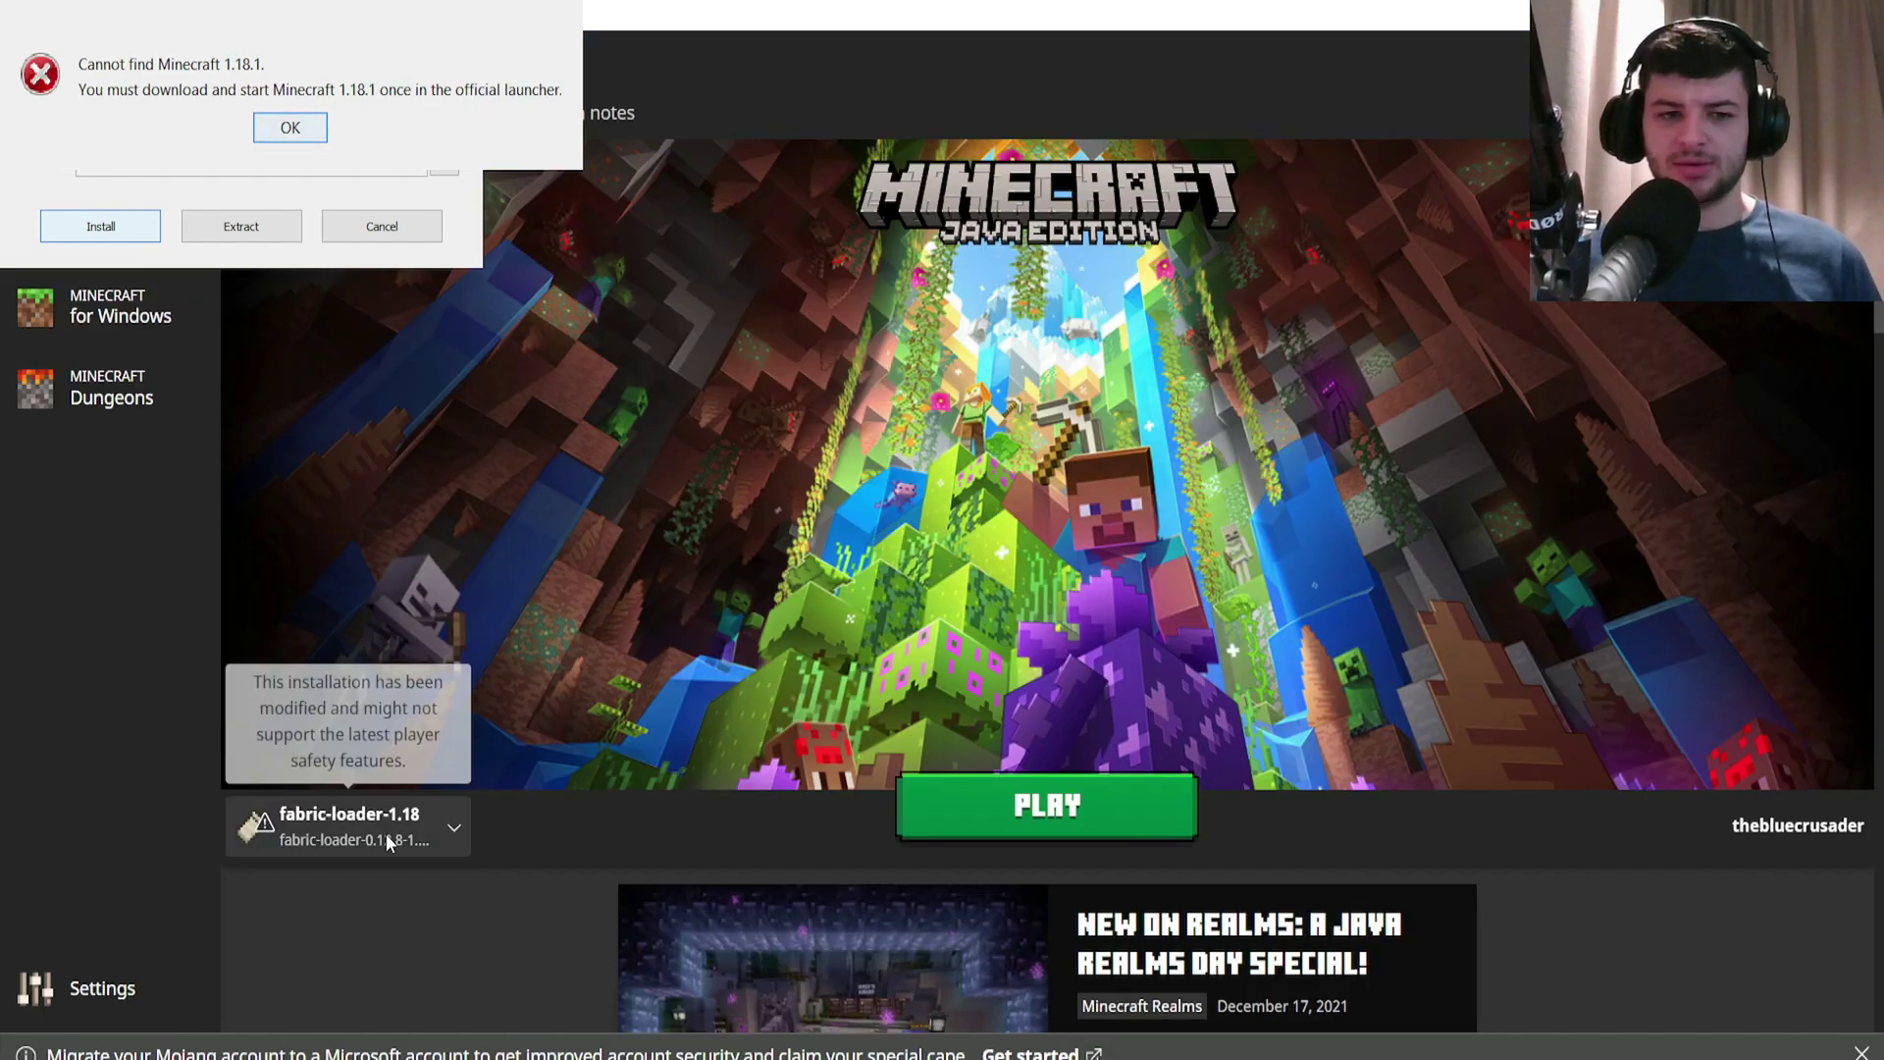
pyautogui.click(386, 834)
pyautogui.scroll(-3, 397, 678)
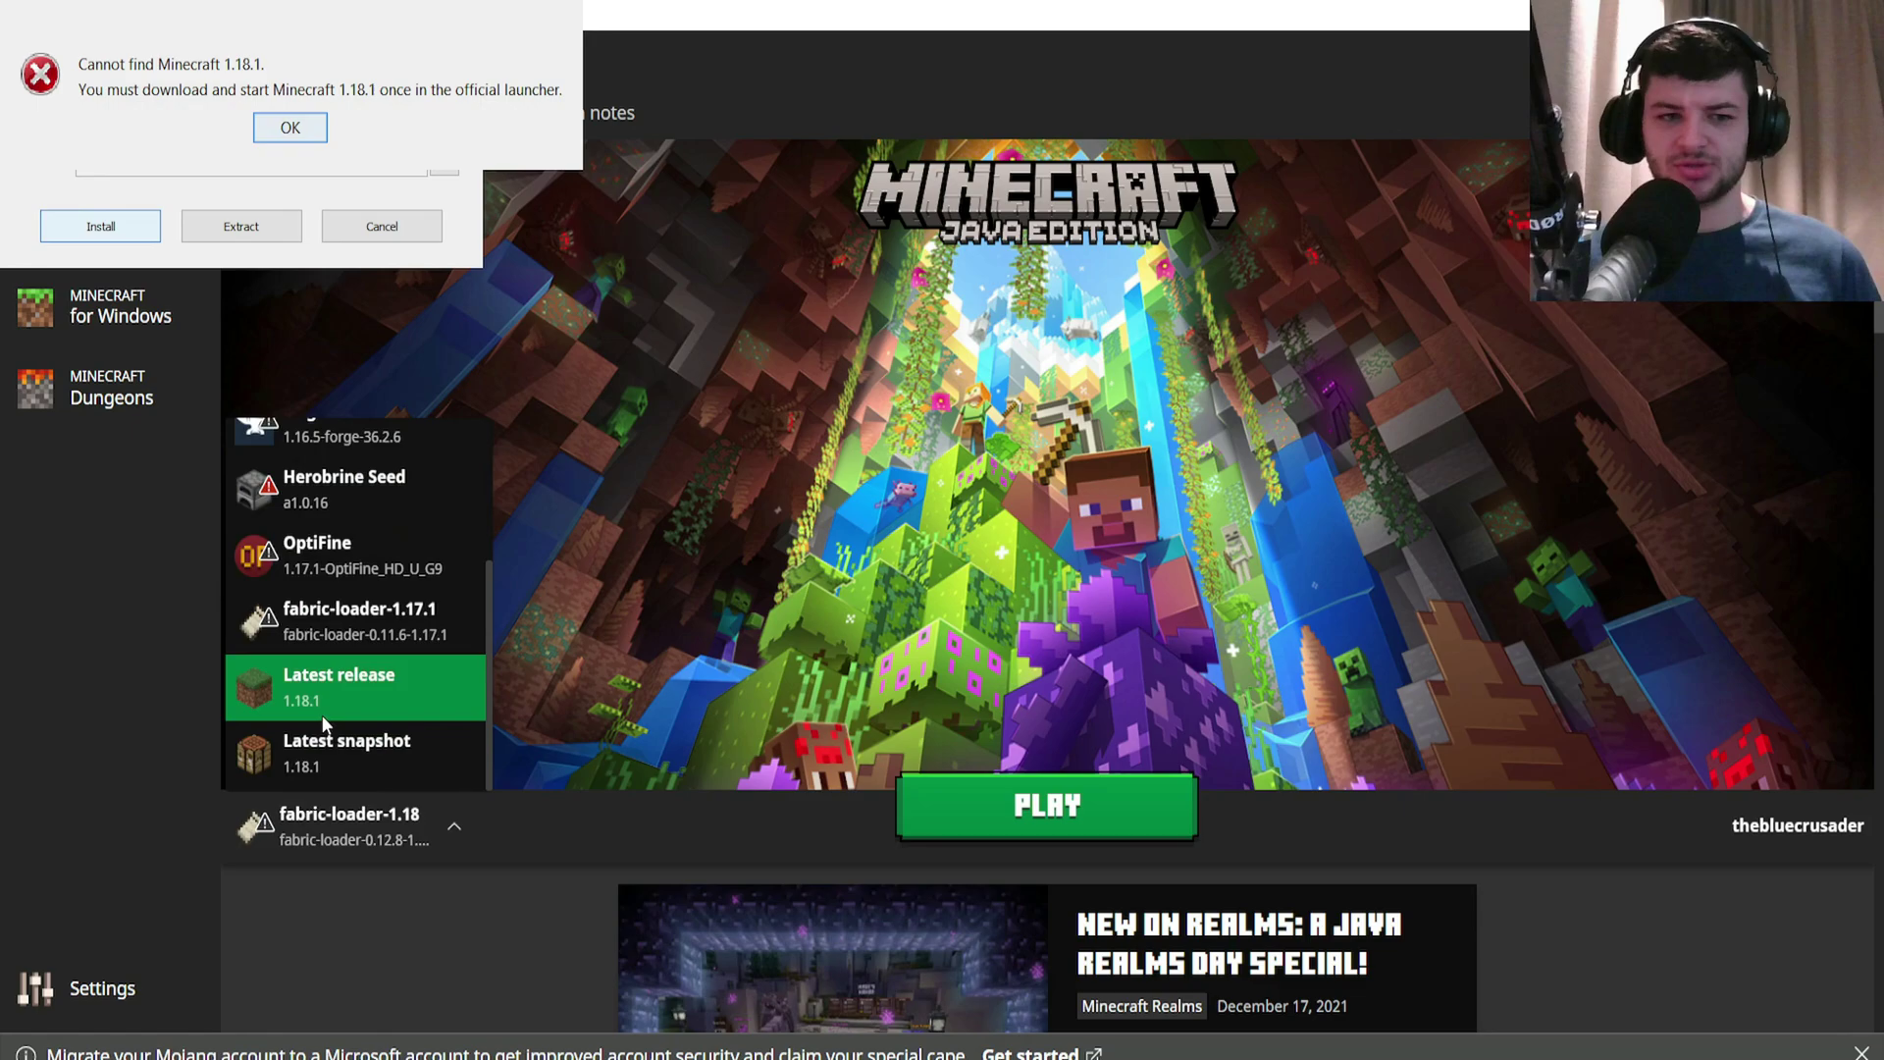
pyautogui.click(356, 687)
pyautogui.click(1090, 815)
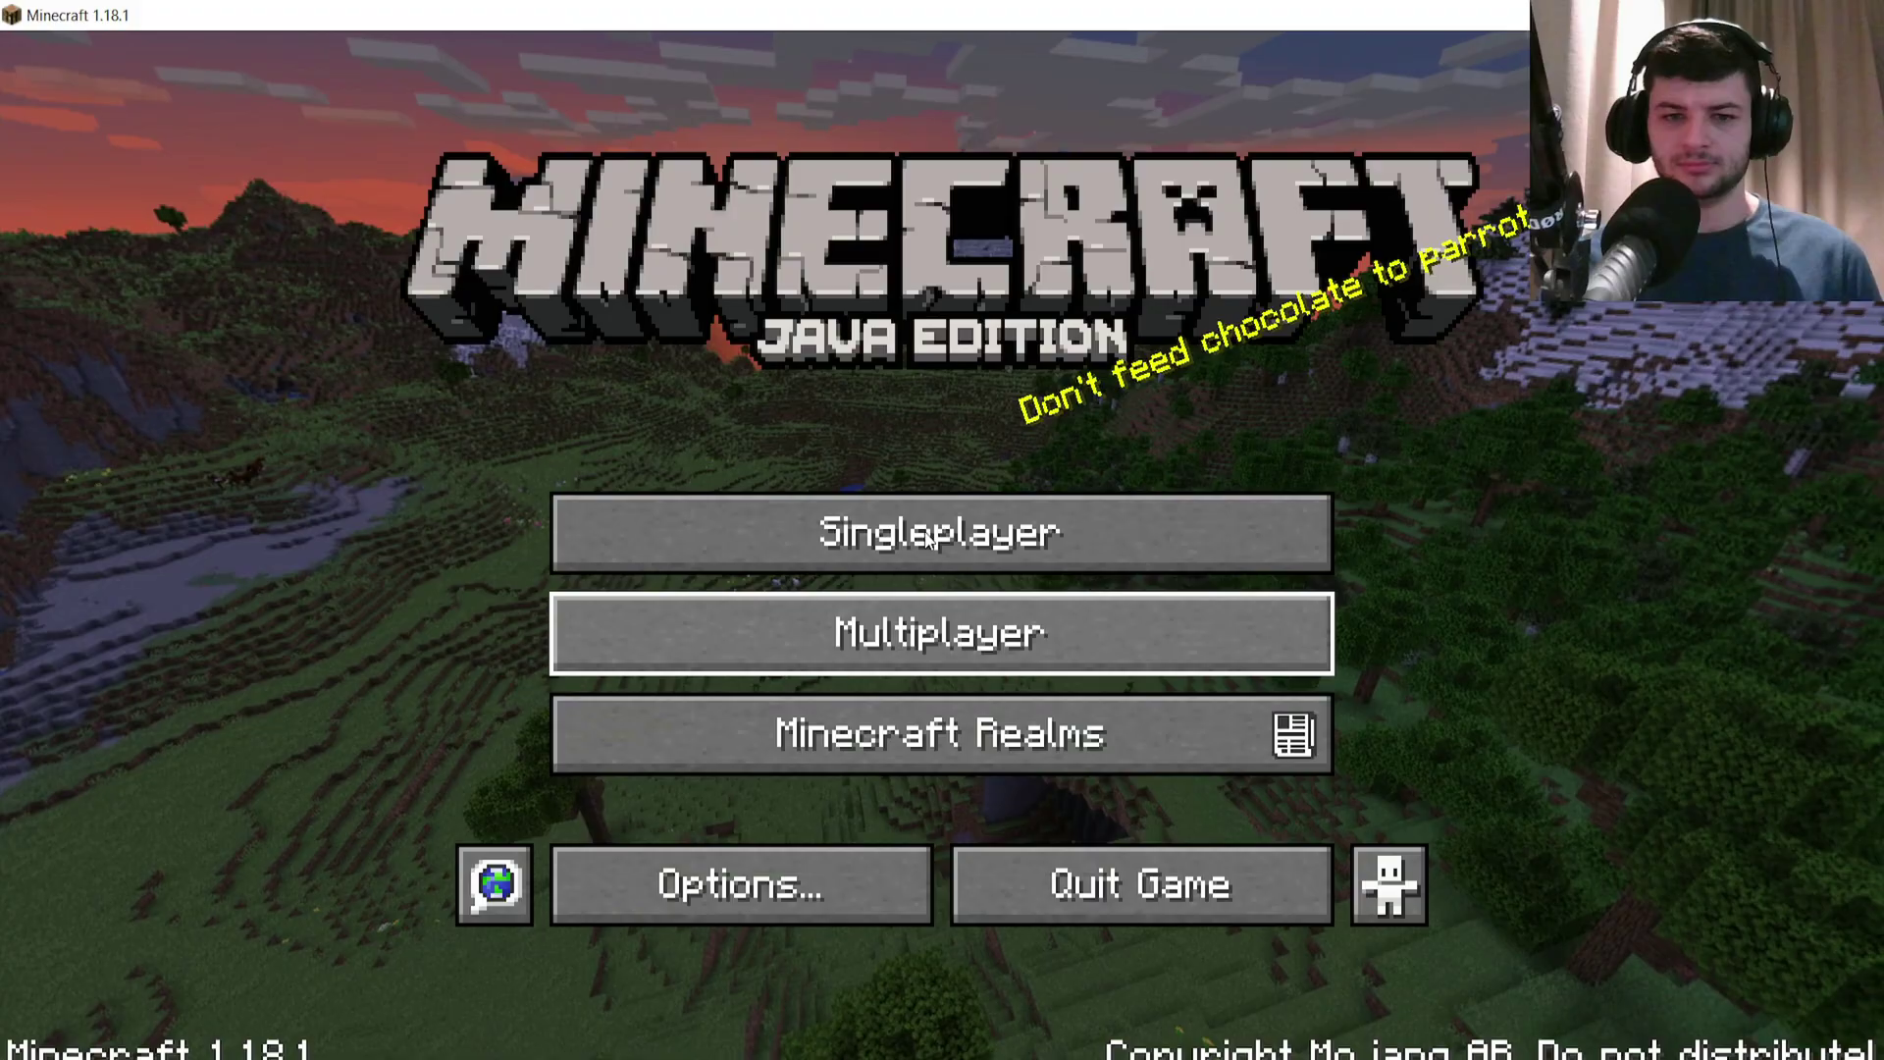
pyautogui.click(1068, 869)
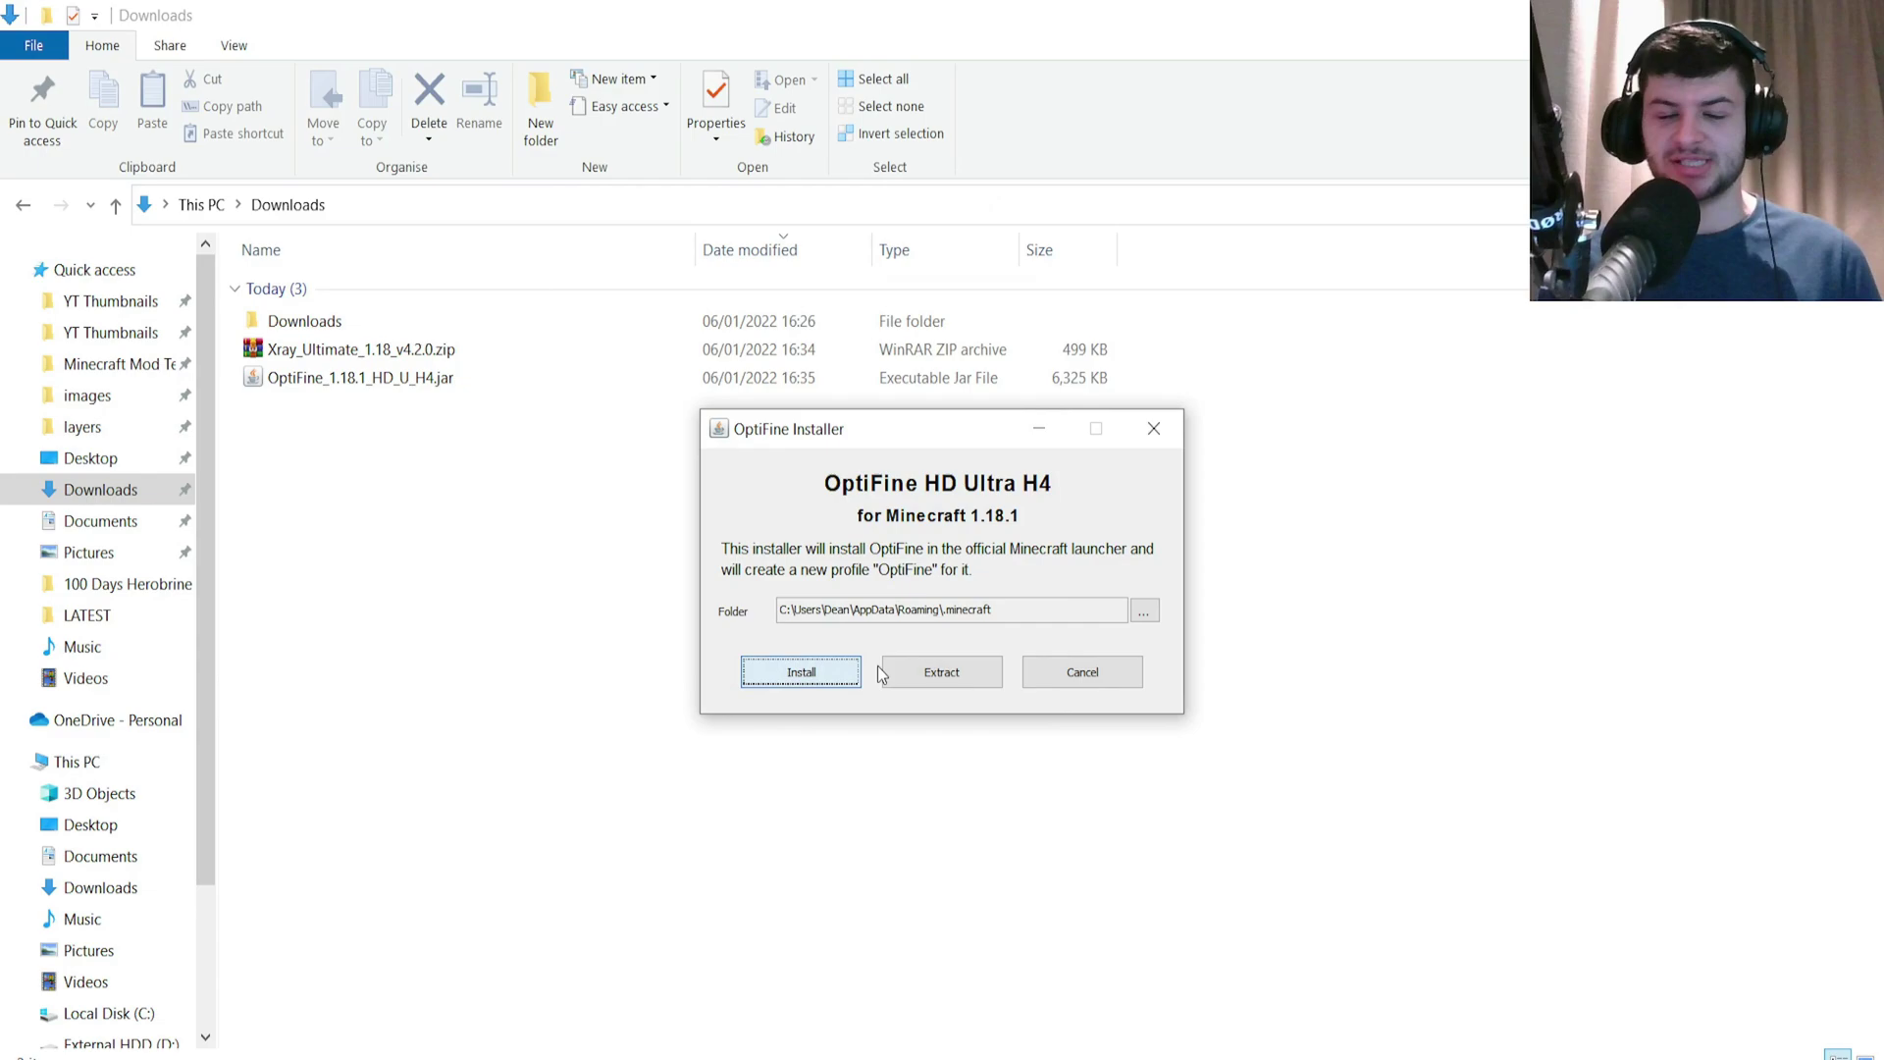
# Step: Install OptiFine HD Ultra H4 for Minecraft 1.18.1 into the default .minecraft folder
pyautogui.click(834, 675)
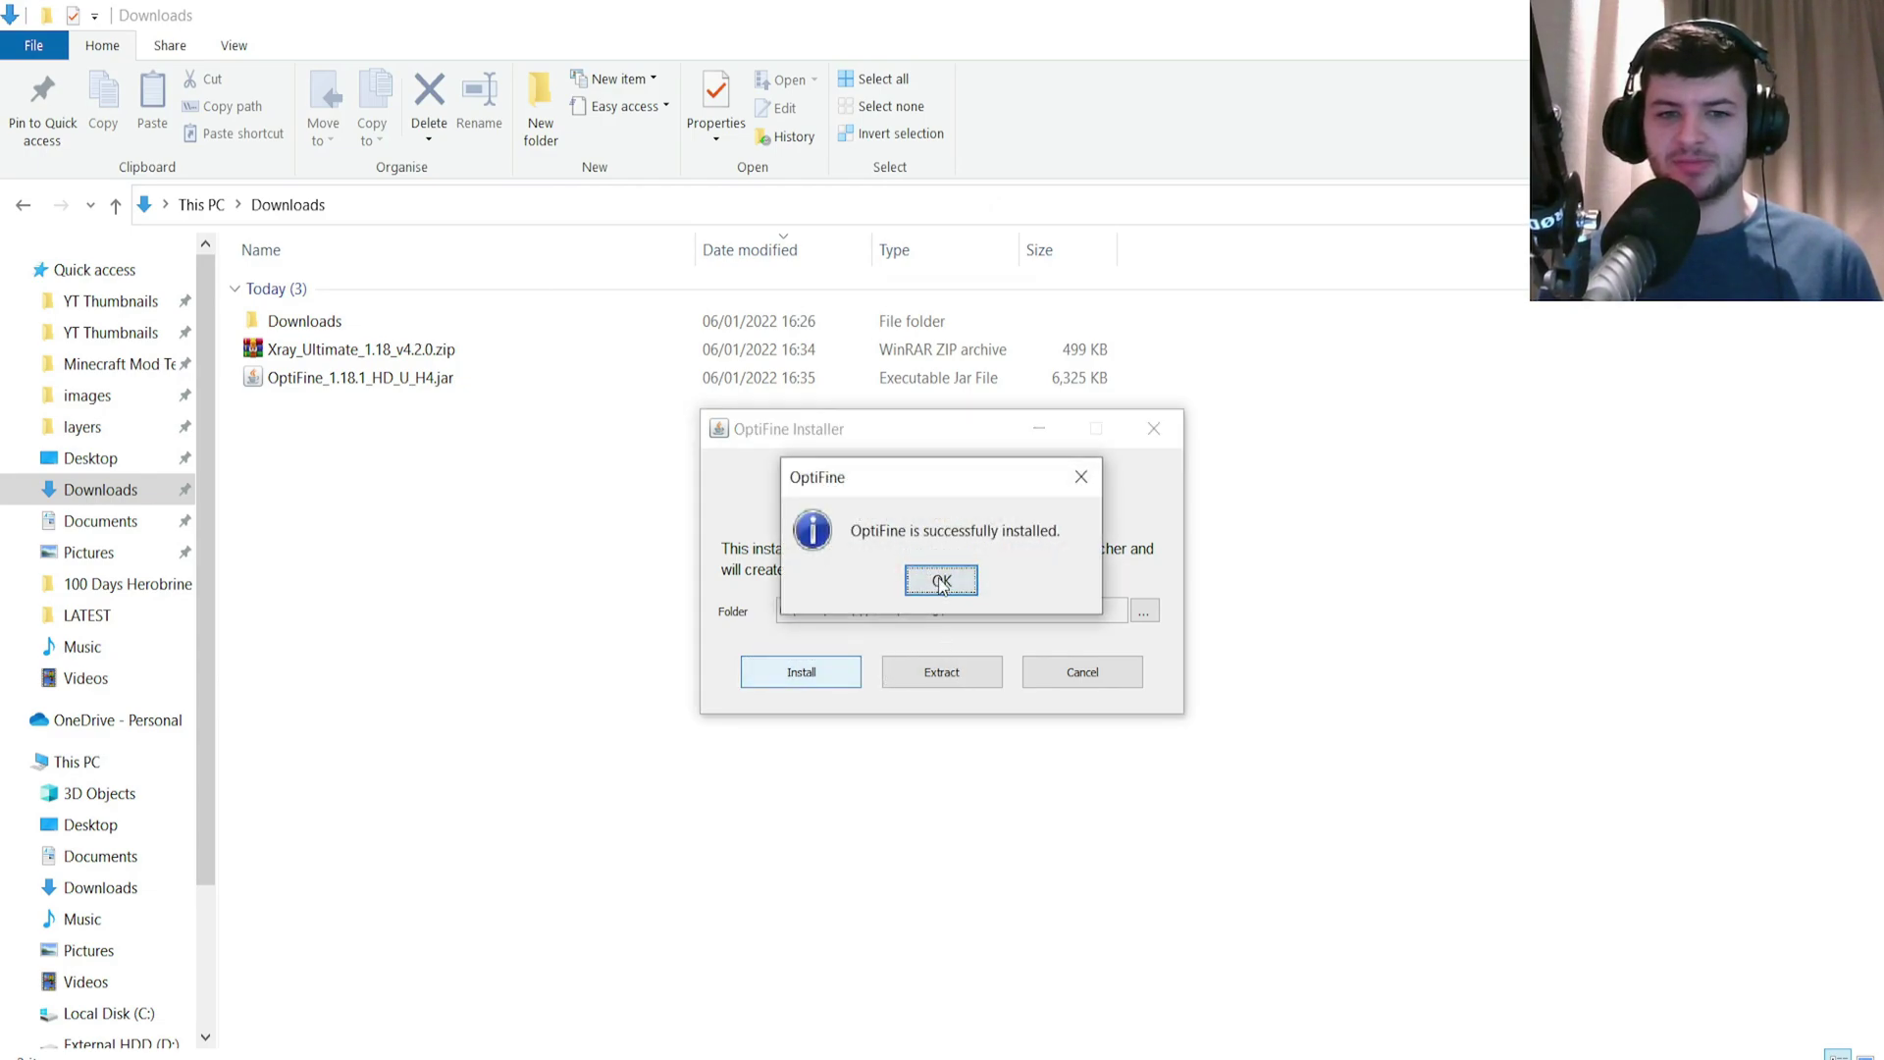
pyautogui.click(939, 579)
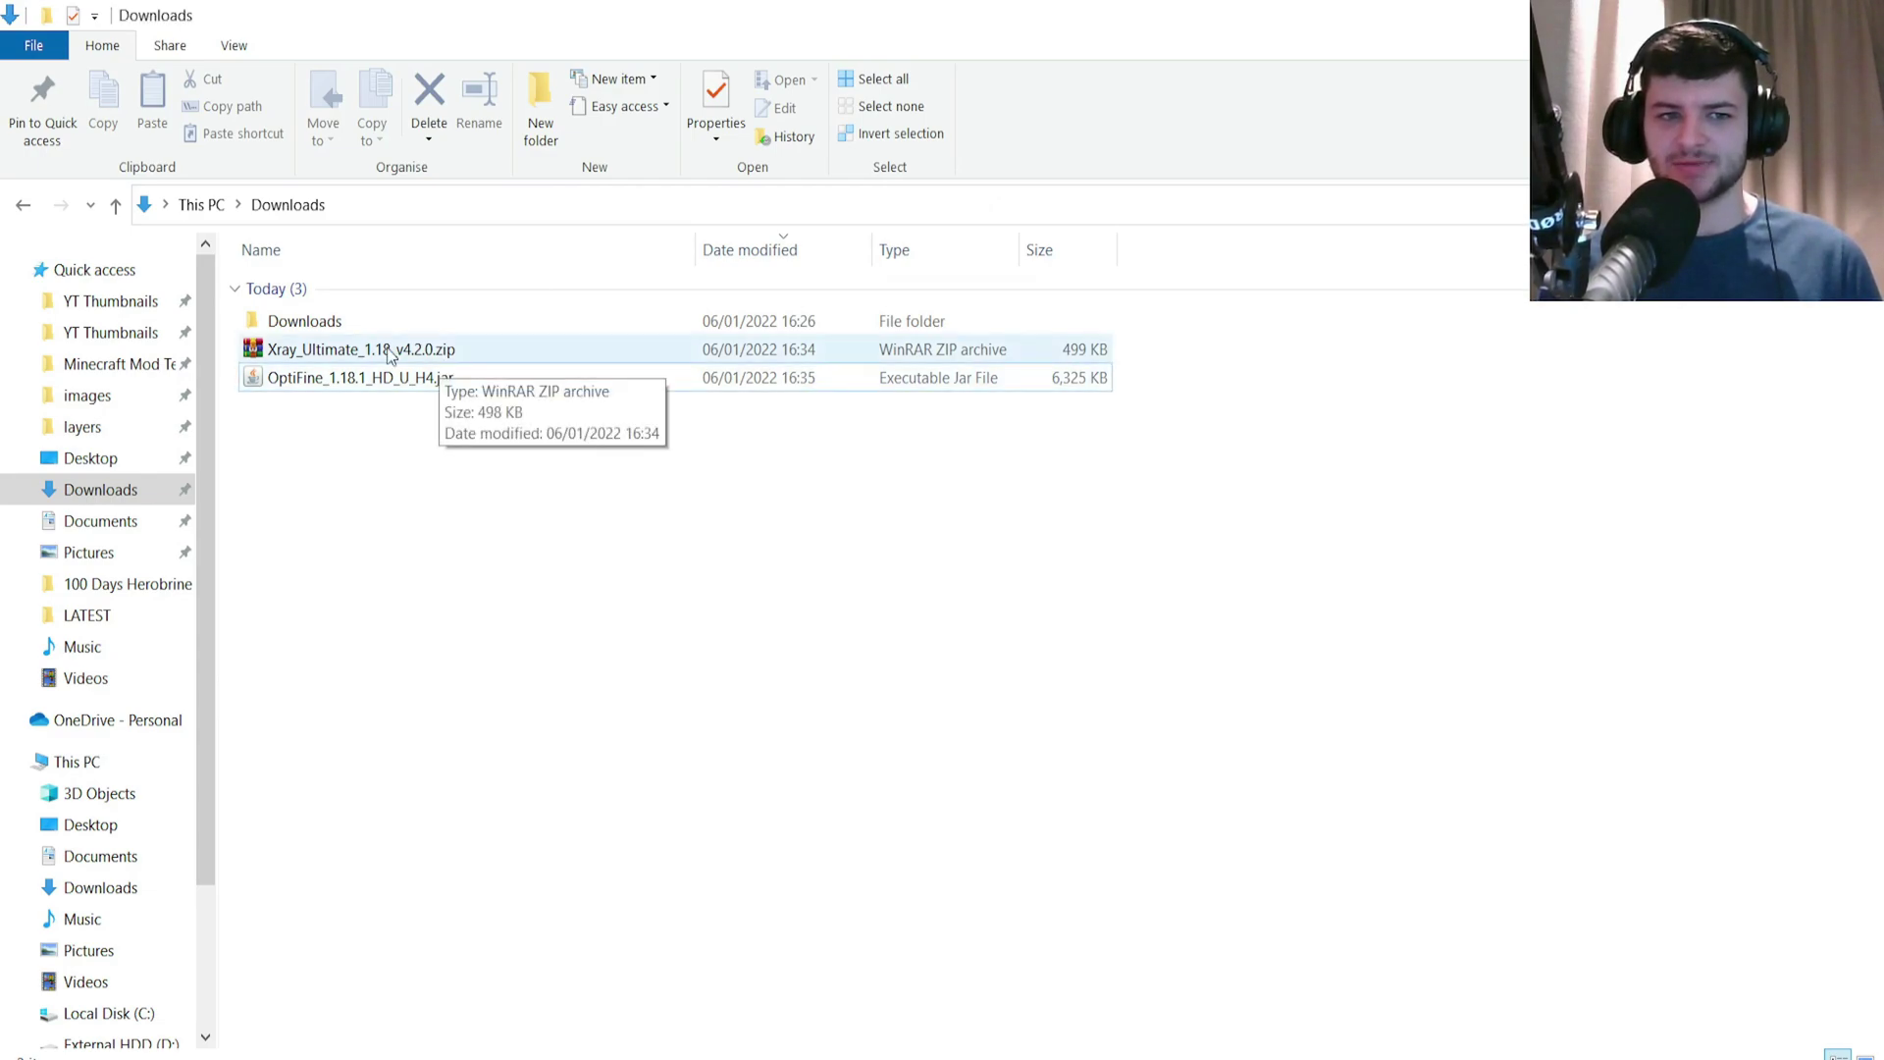
# Step: Put the Xray_Ultimate_1.18_v4.2.0.zip archive from the Downloads folder on the clipboard
pyautogui.doubleClick(452, 349)
pyautogui.press('Escape')
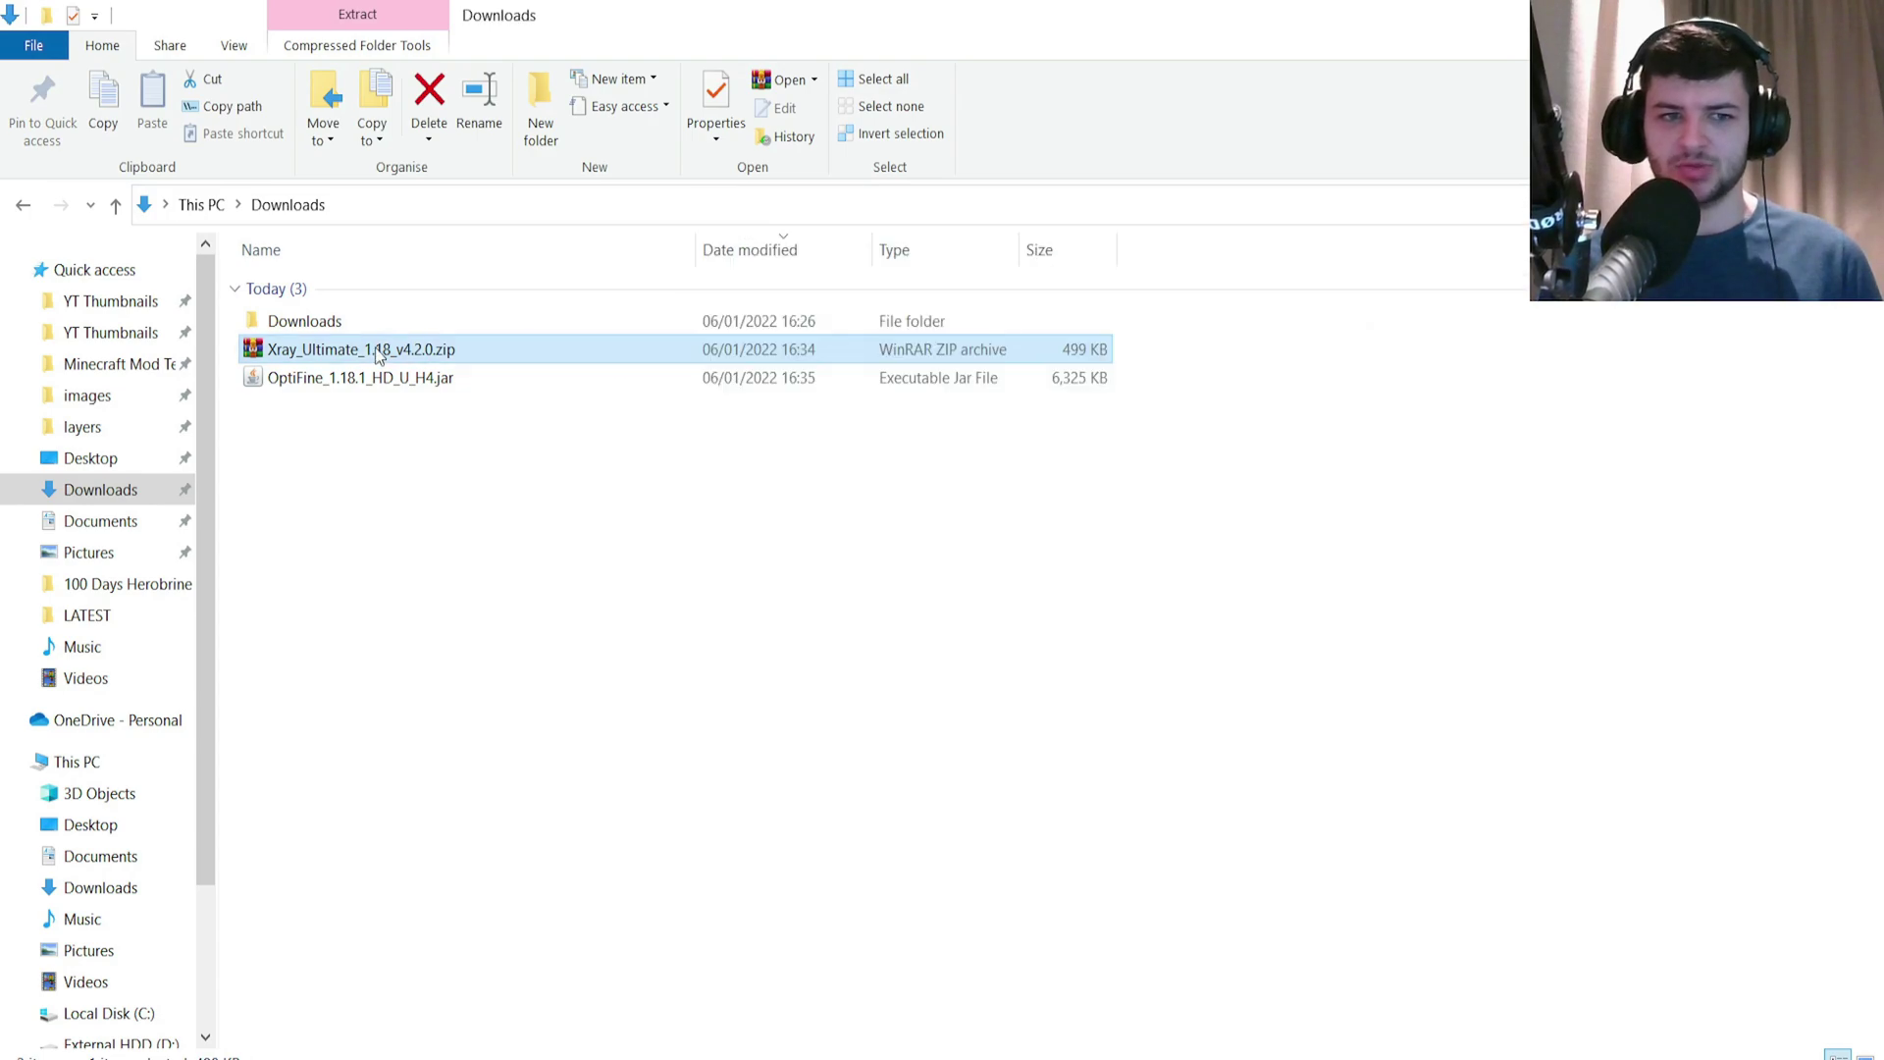
pyautogui.rightClick(376, 349)
pyautogui.click(466, 806)
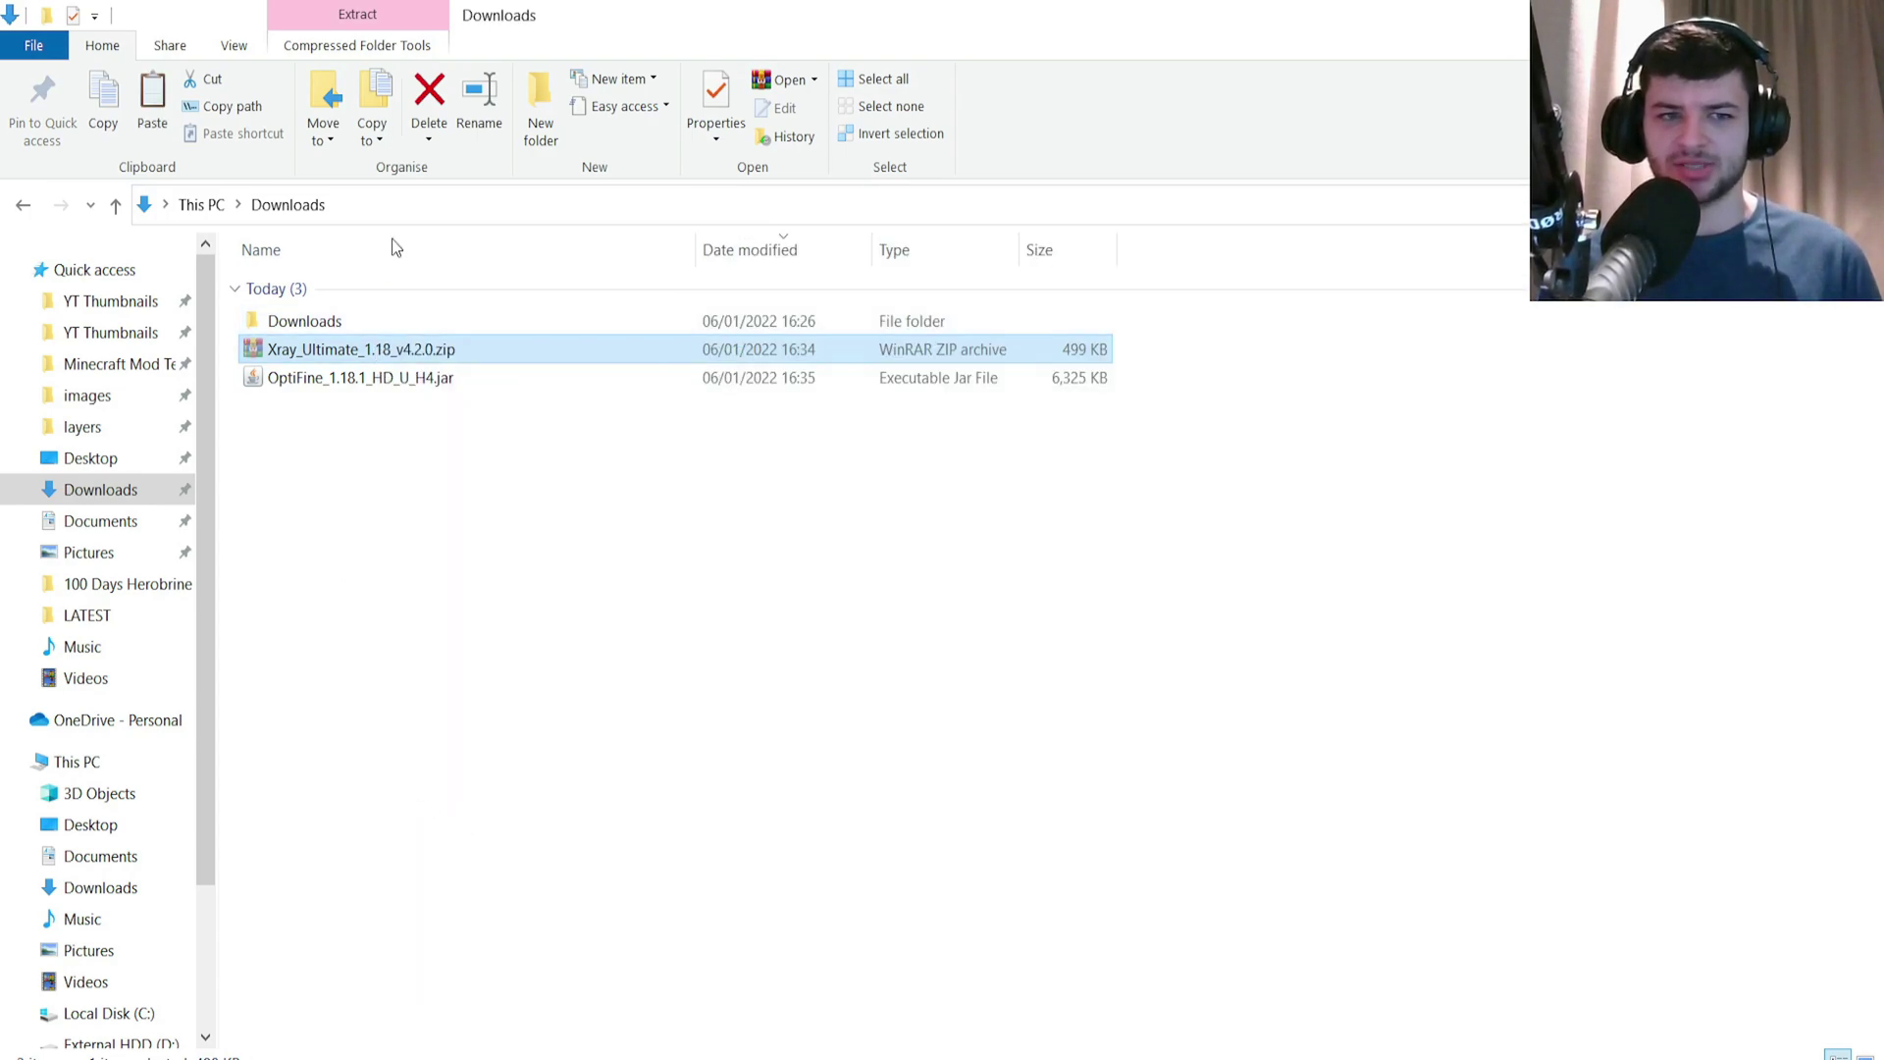
# Step: Go to %appdata% and paste the Xray Ultimate archive into the resourcepacks folder inside .minecraft
pyautogui.click(433, 203)
pyautogui.write('%appdata%')
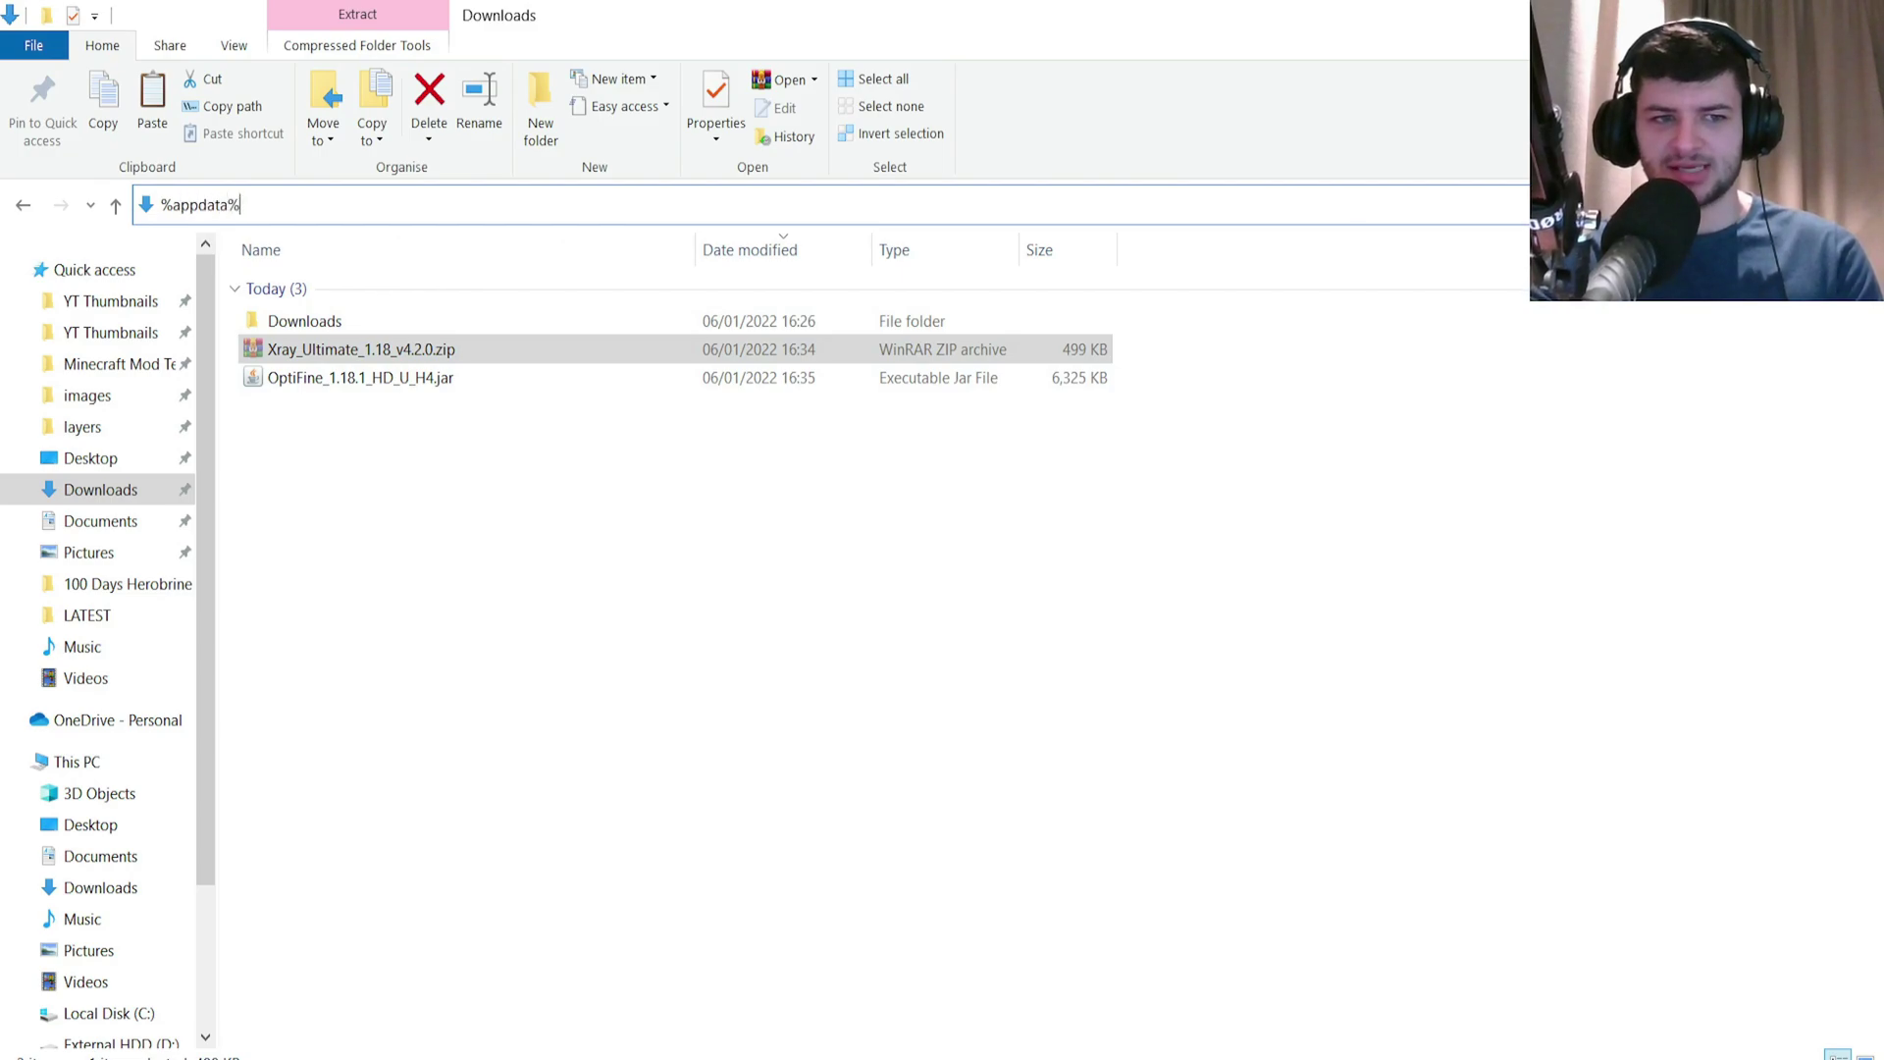
pyautogui.press('Return')
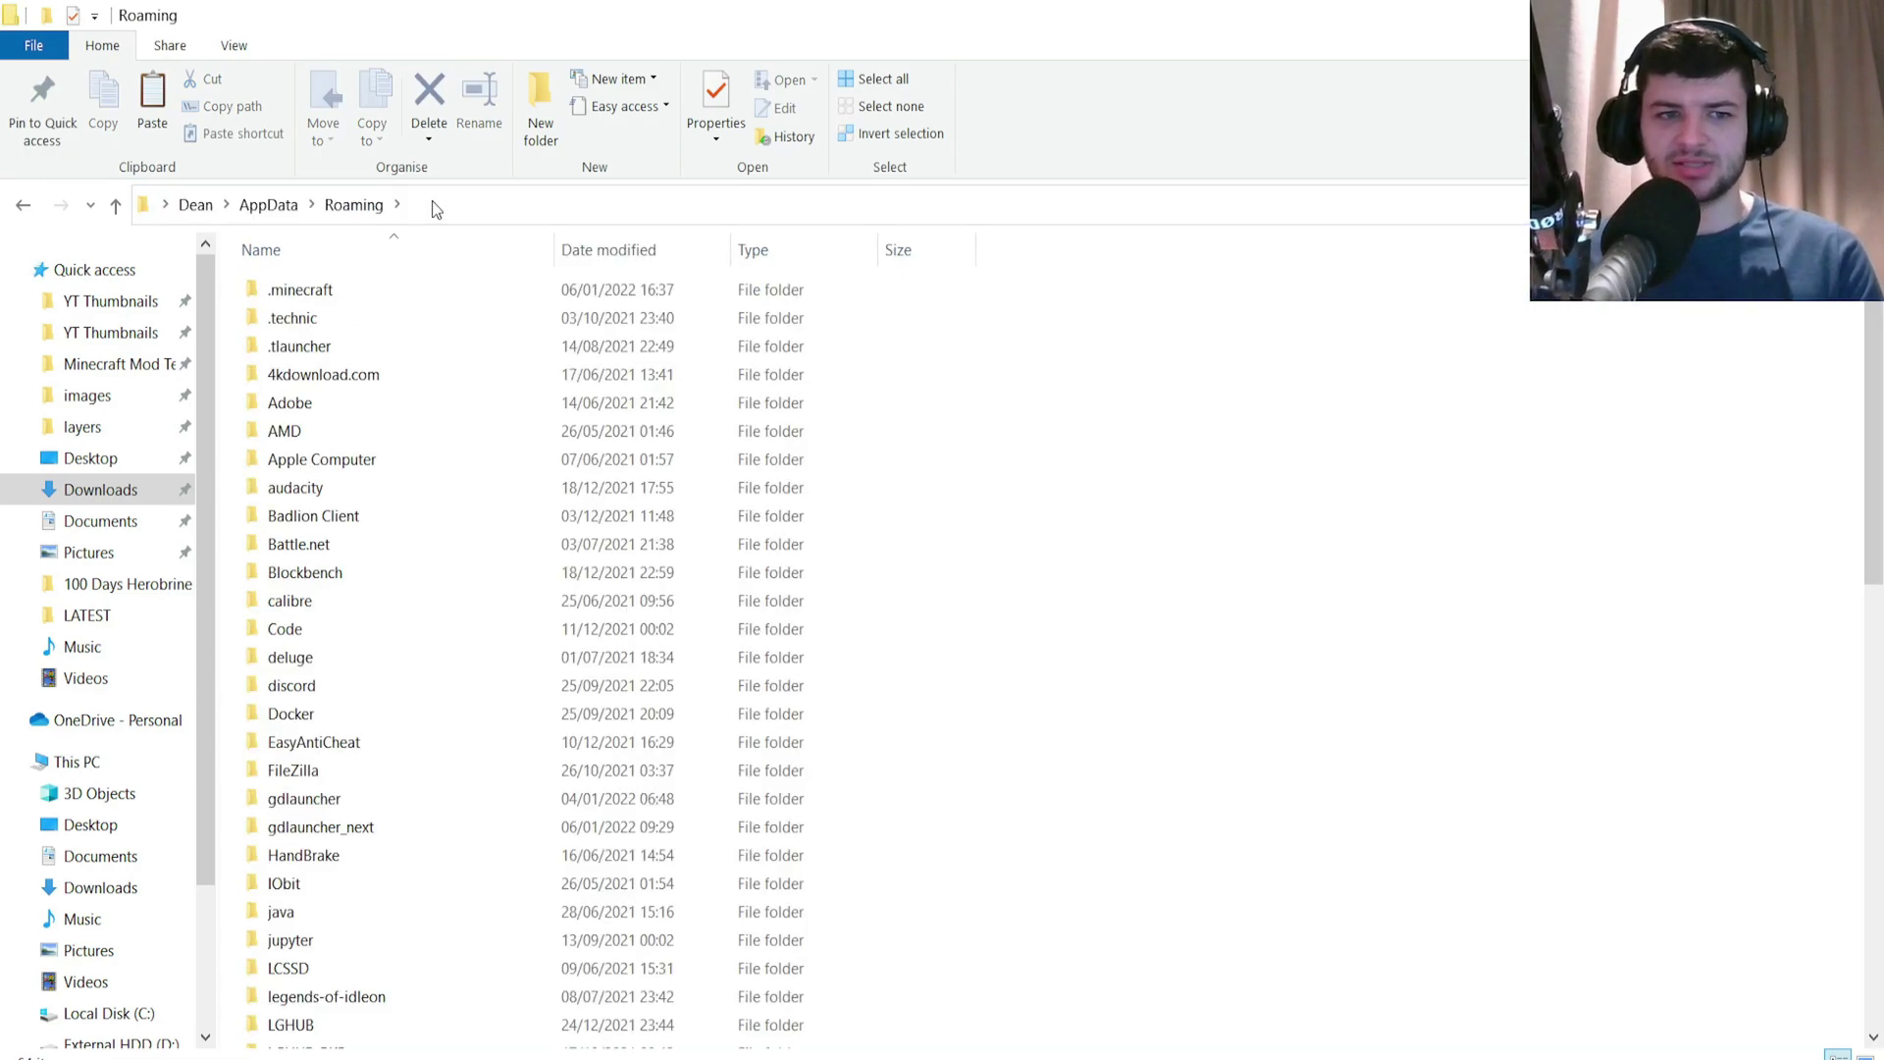
pyautogui.doubleClick(320, 288)
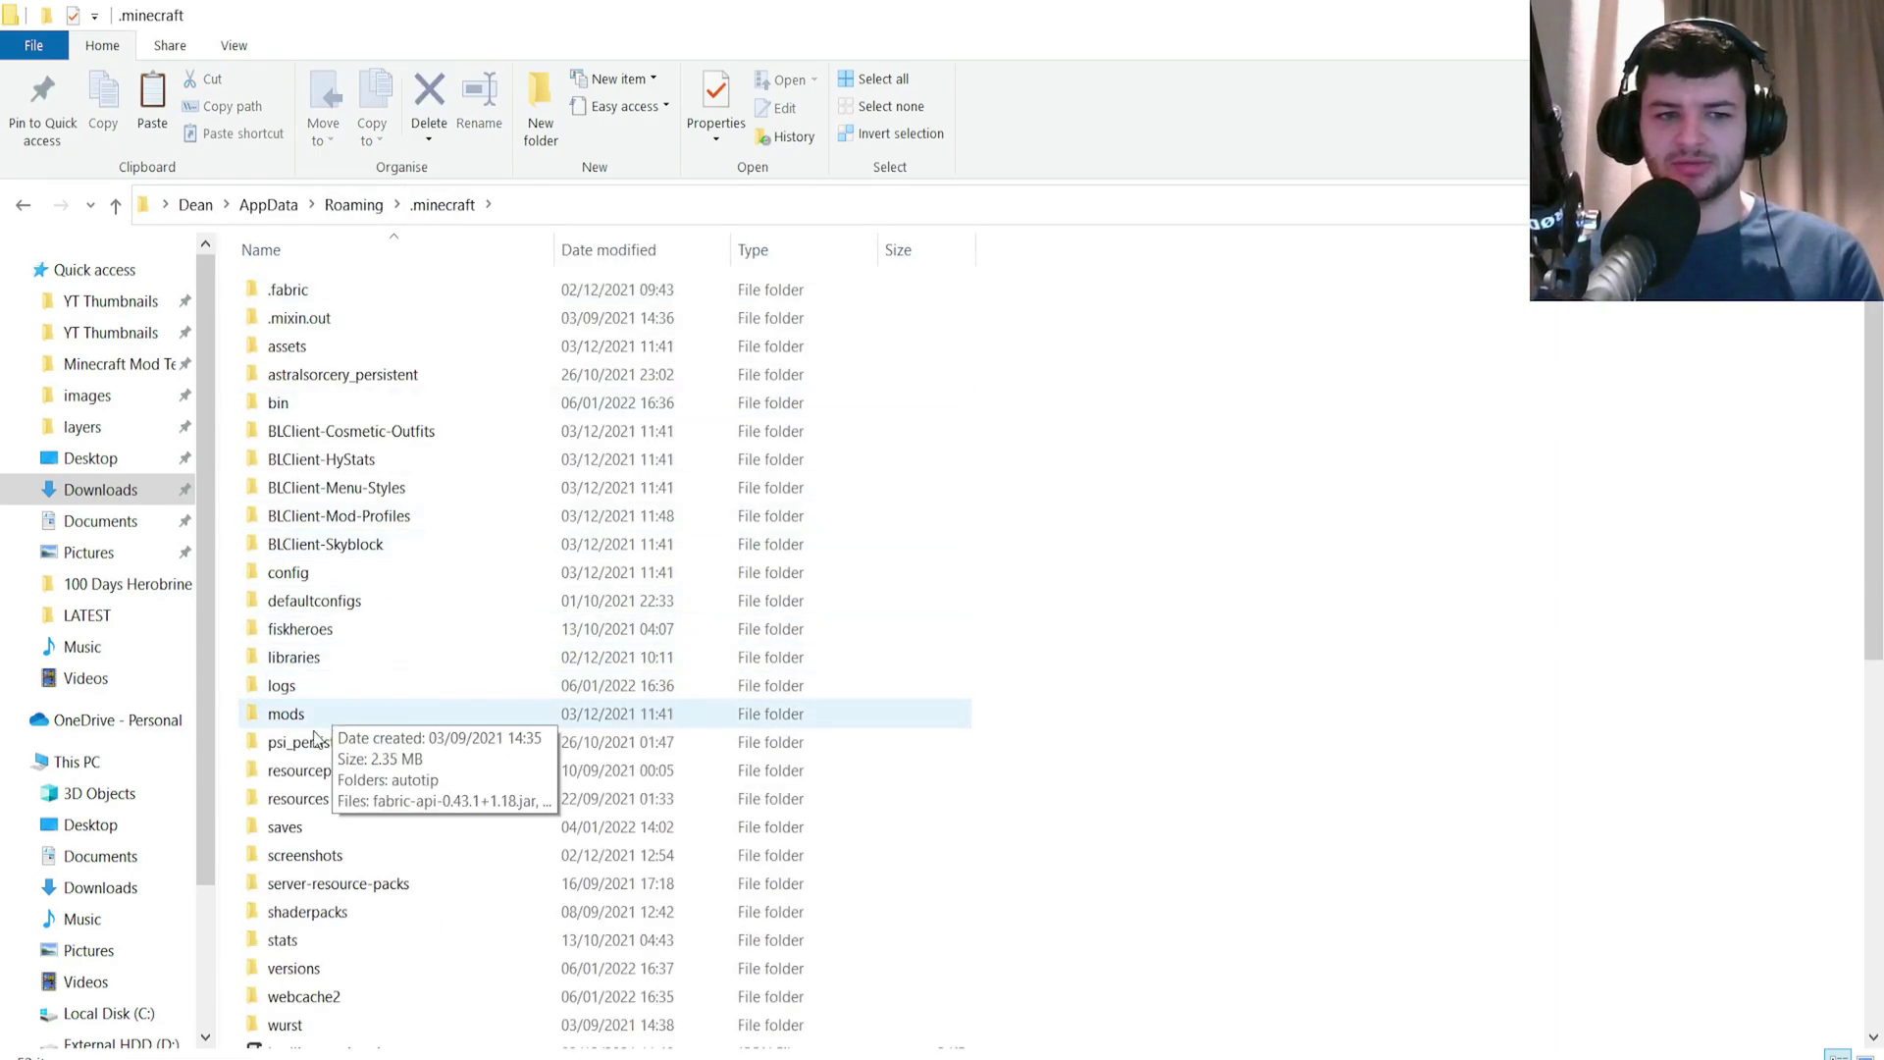
pyautogui.doubleClick(365, 773)
pyautogui.rightClick(527, 509)
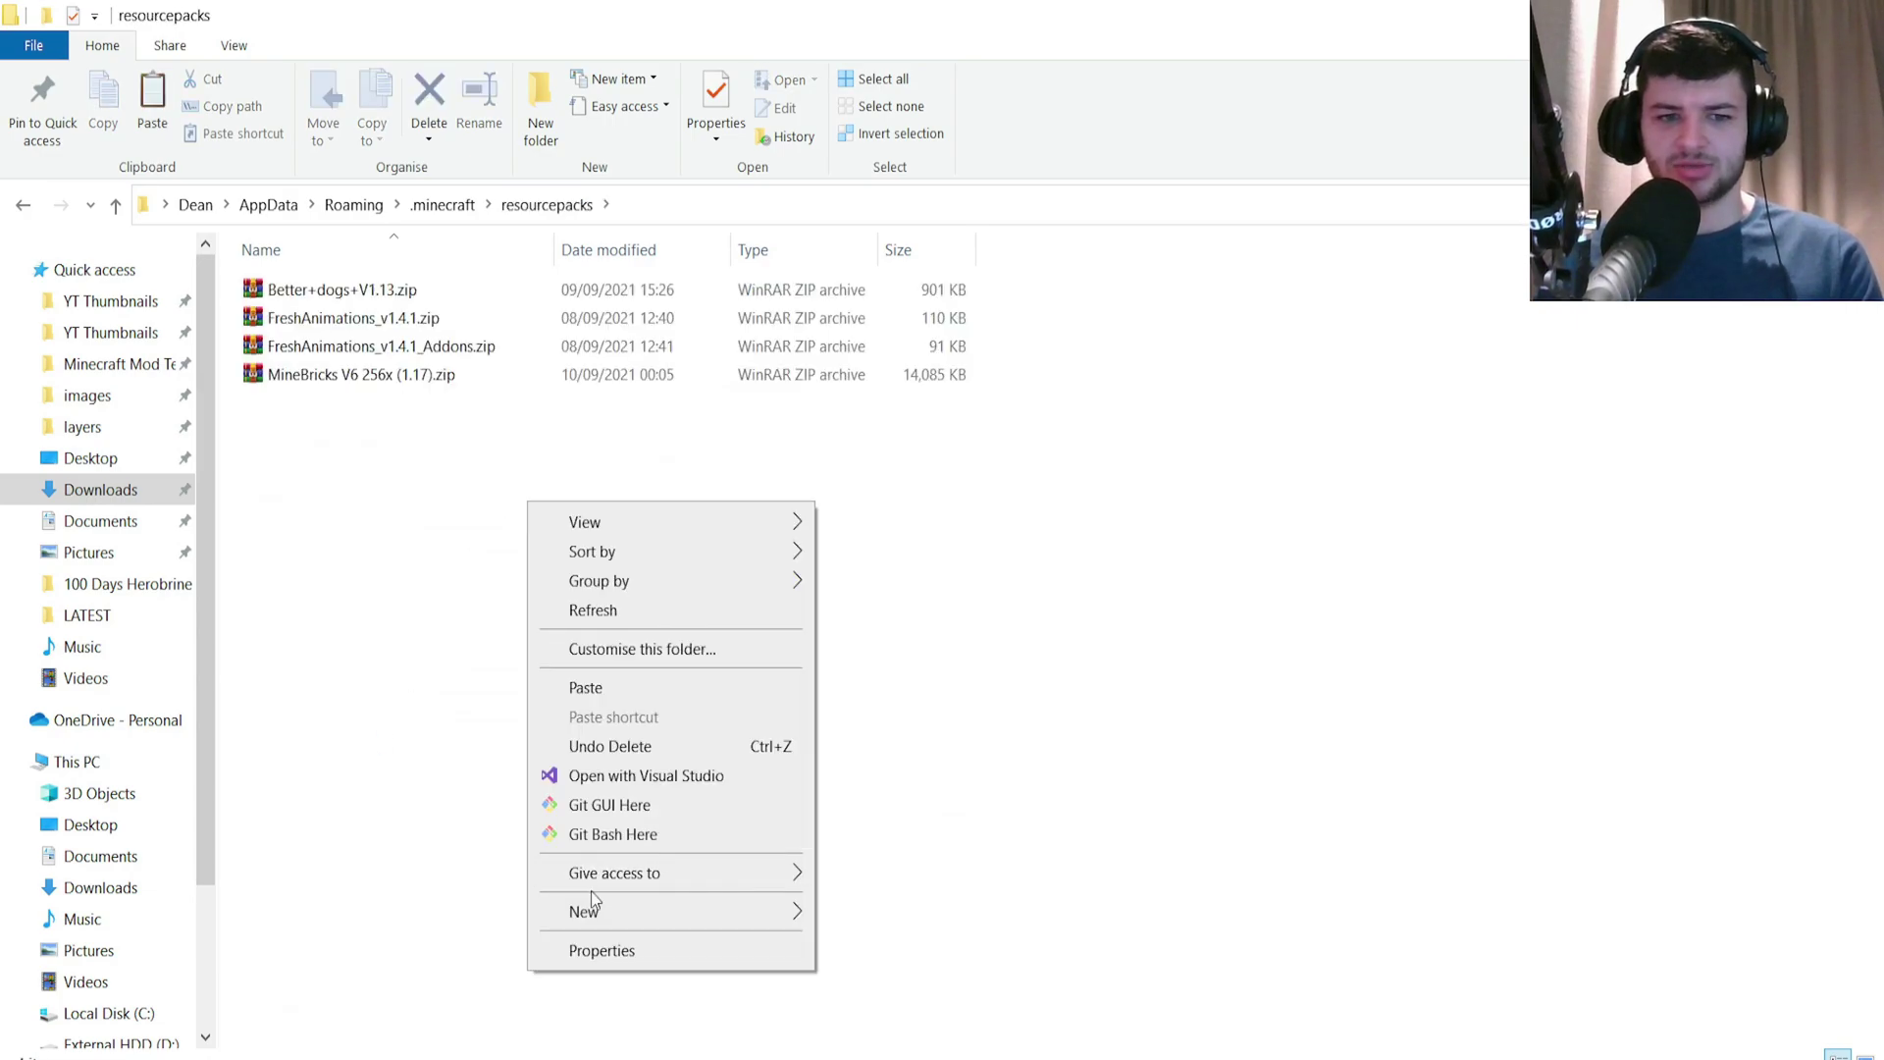
pyautogui.click(628, 689)
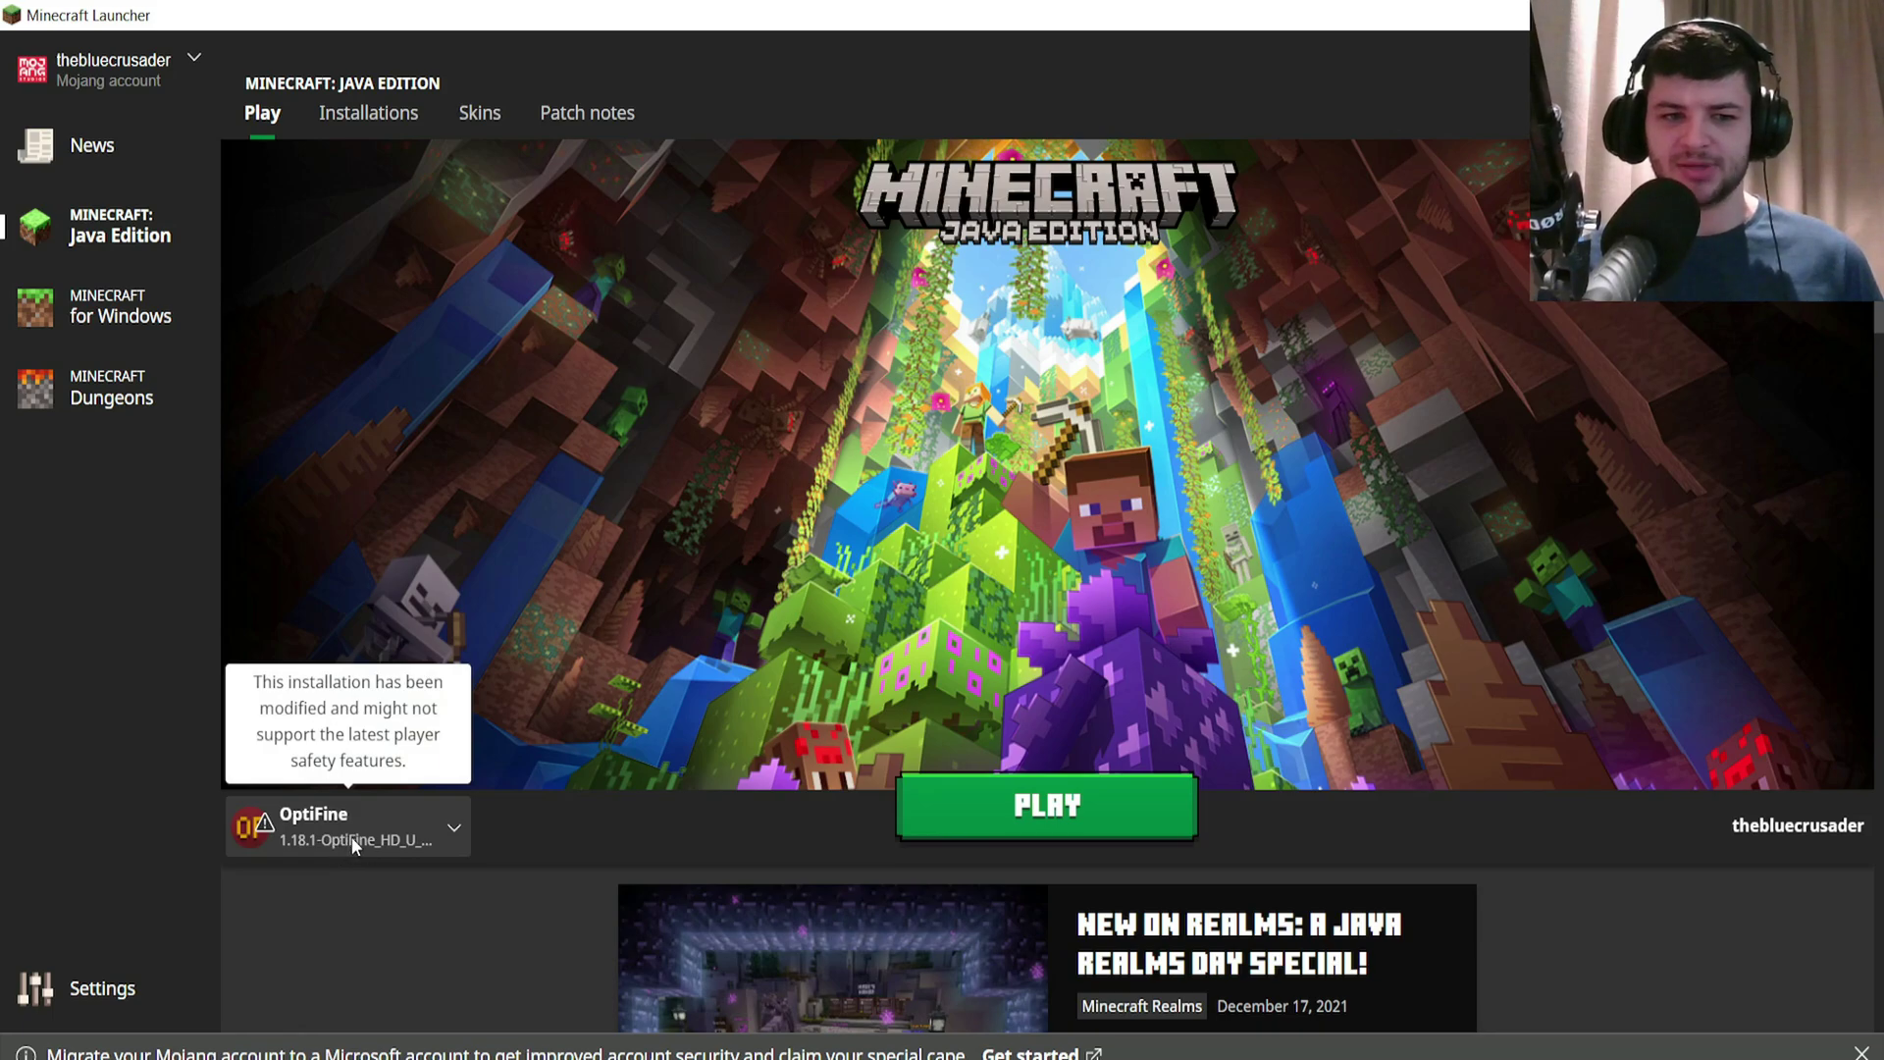
# Step: Start the OptiFine 1.18.1 installation from the Minecraft Launcher, accepting the modified-installation risks and turning off the warning for it
pyautogui.click(940, 797)
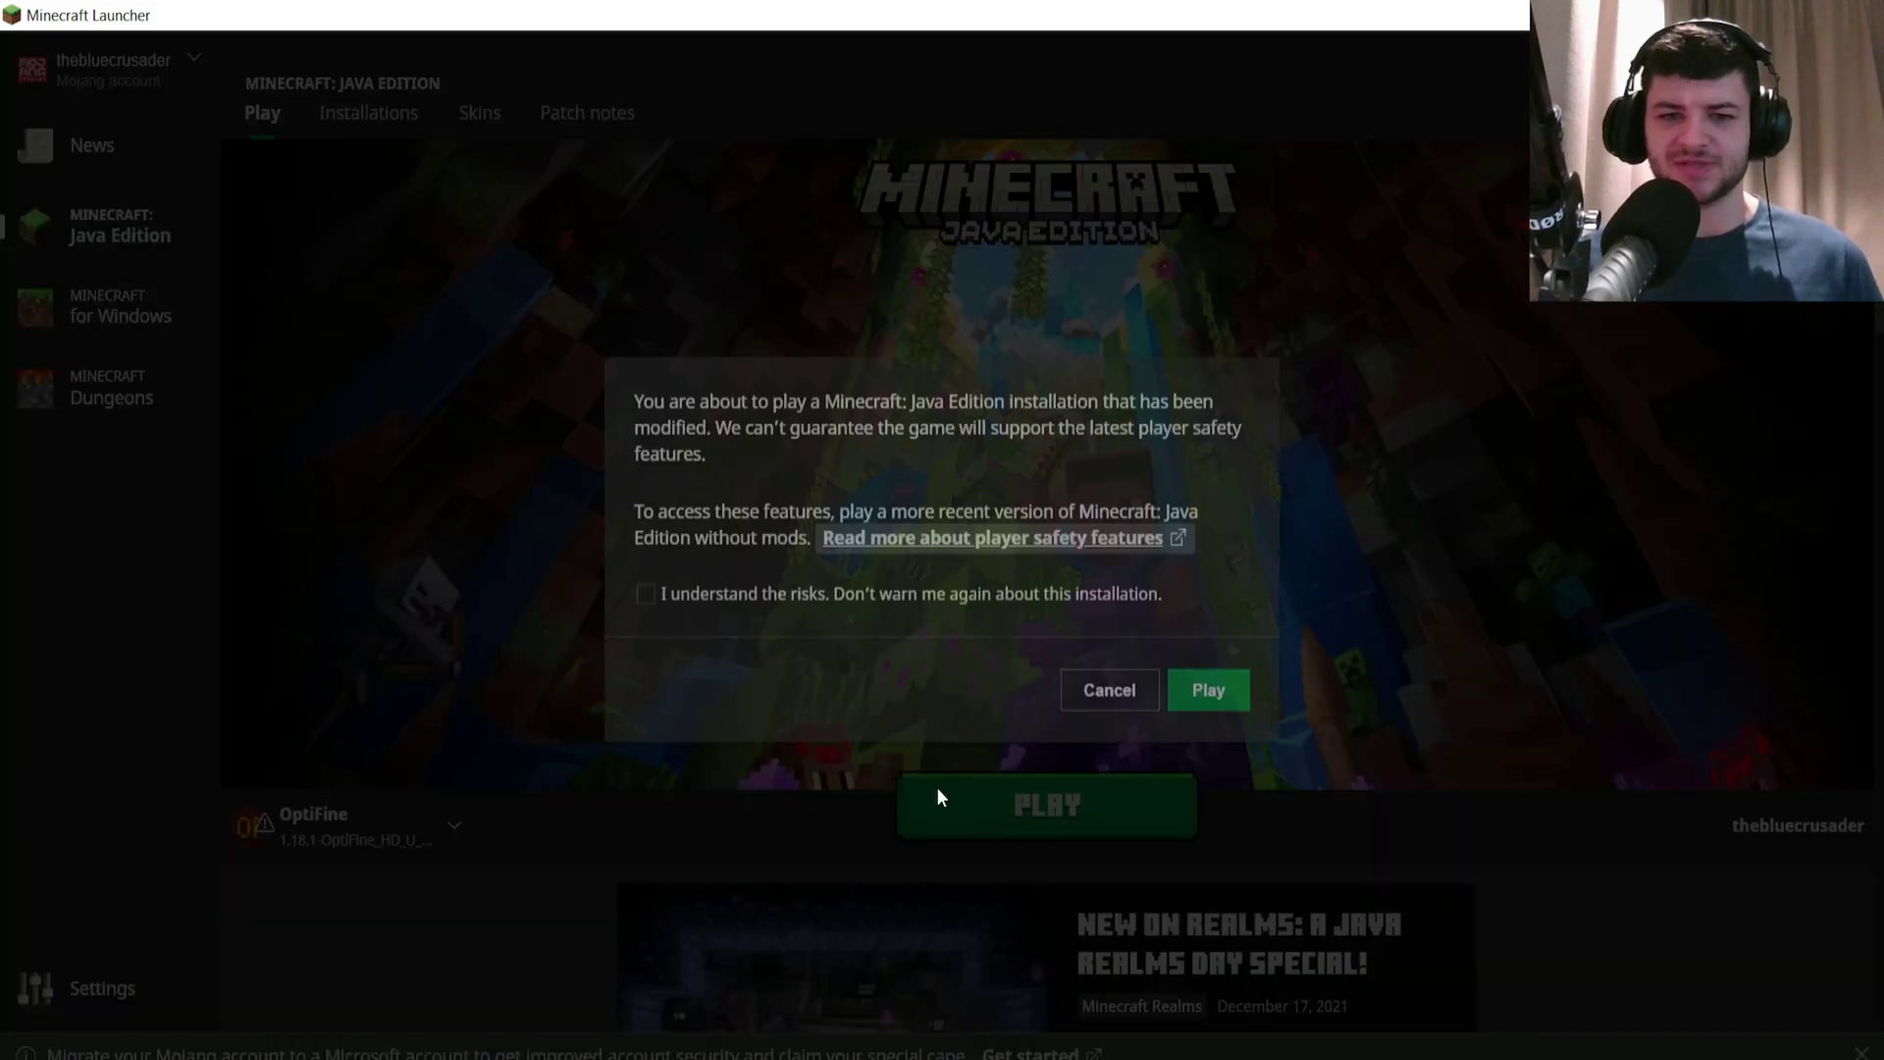
pyautogui.click(1015, 607)
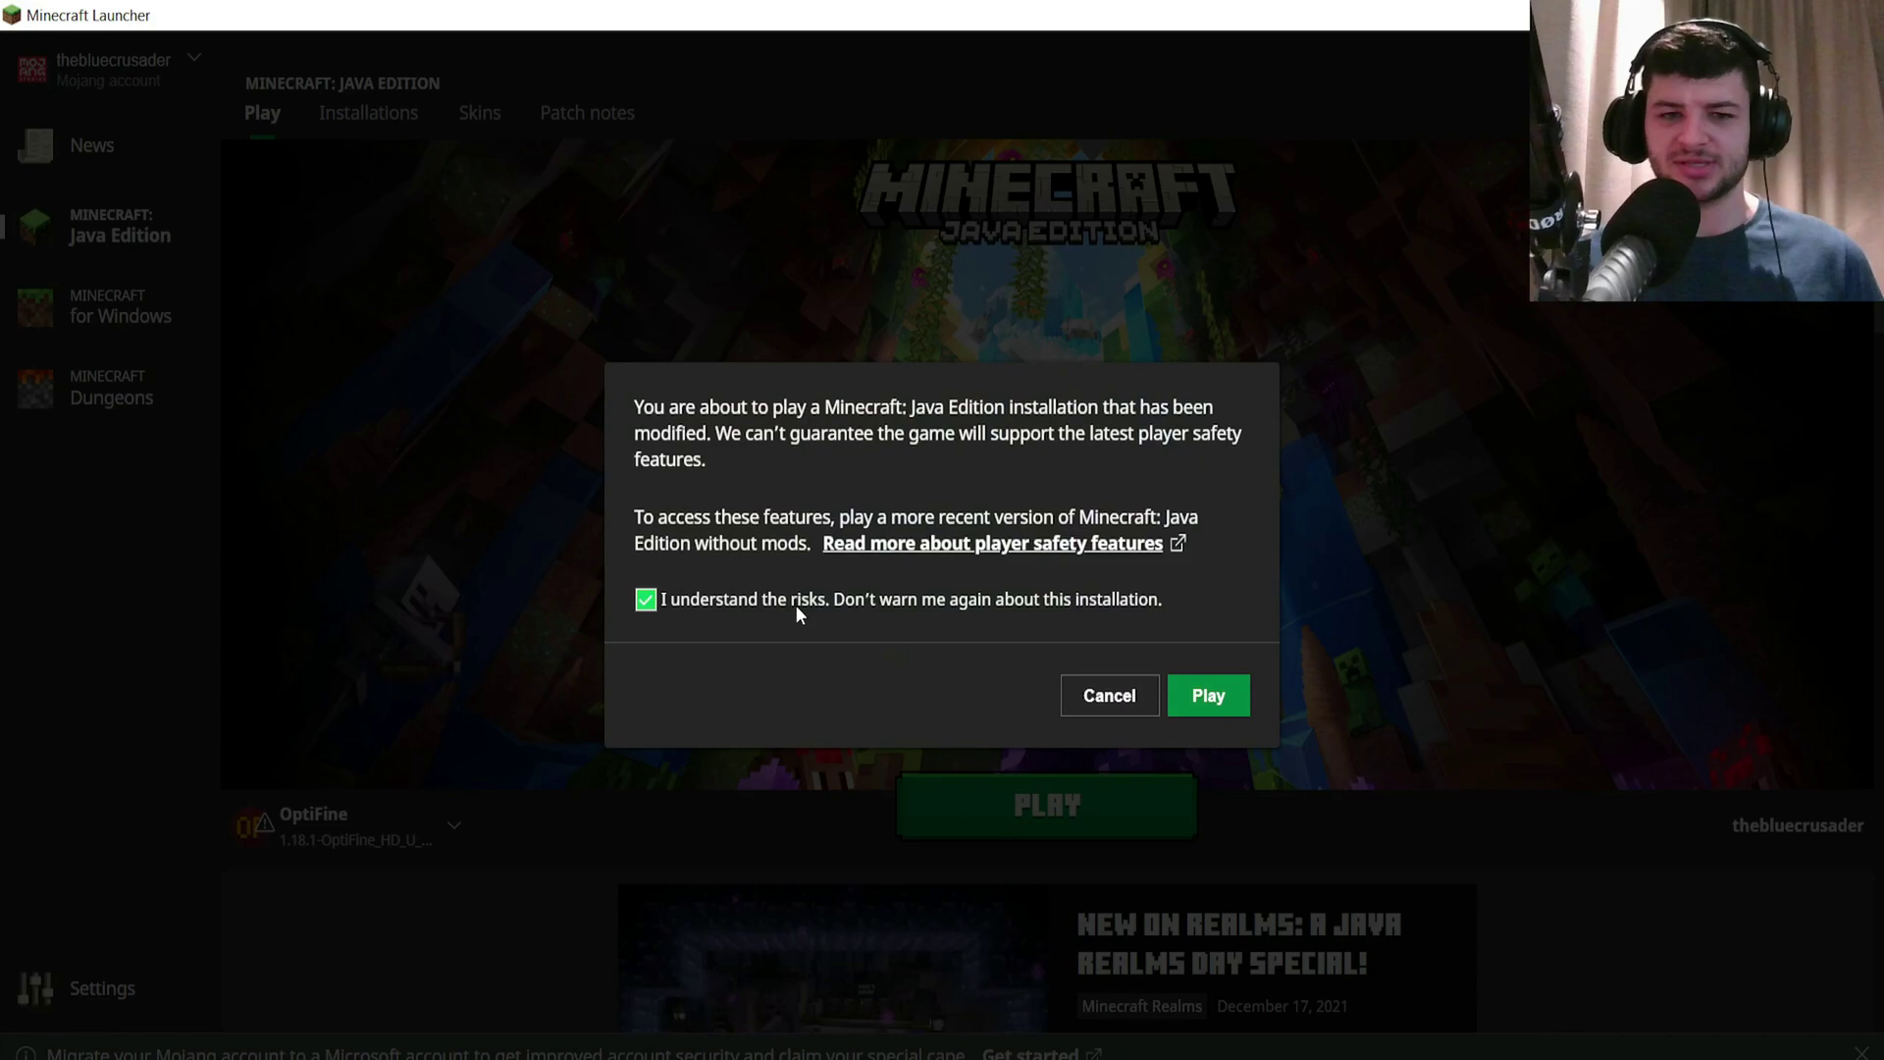
pyautogui.click(1209, 694)
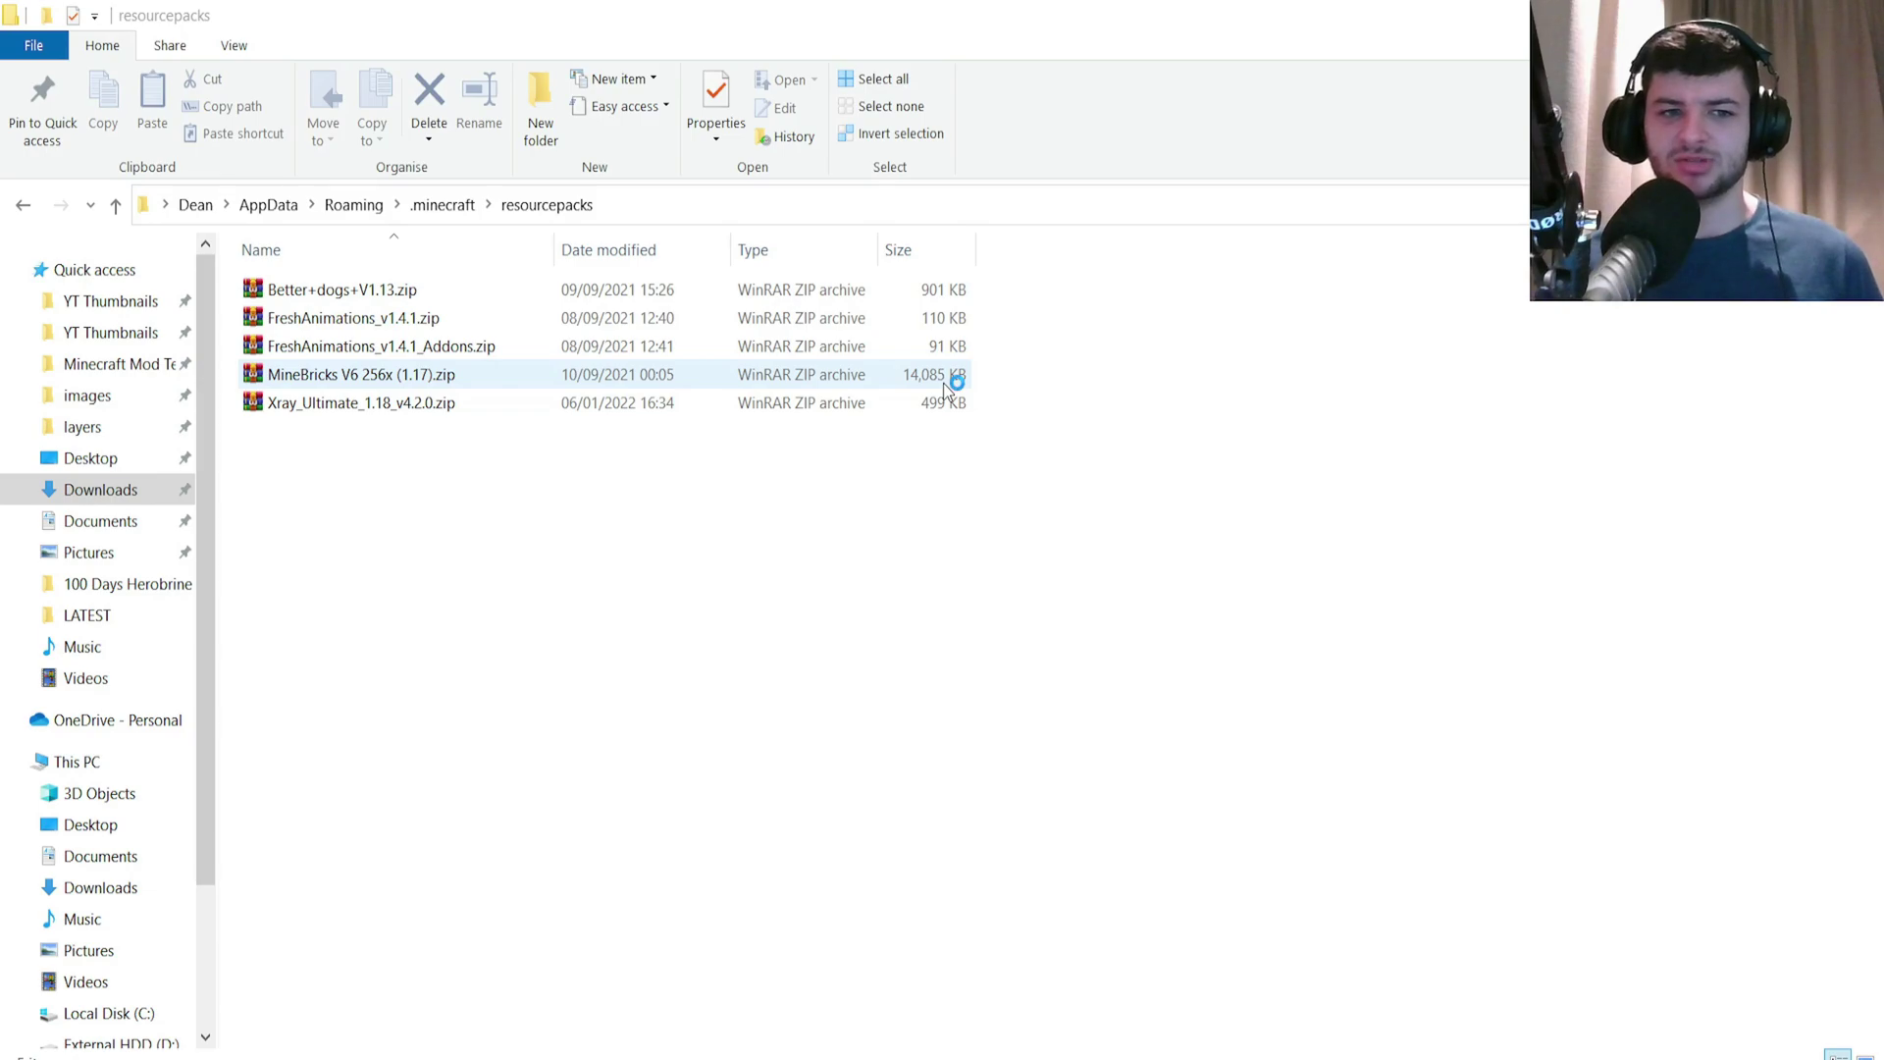
pyautogui.click(290, 553)
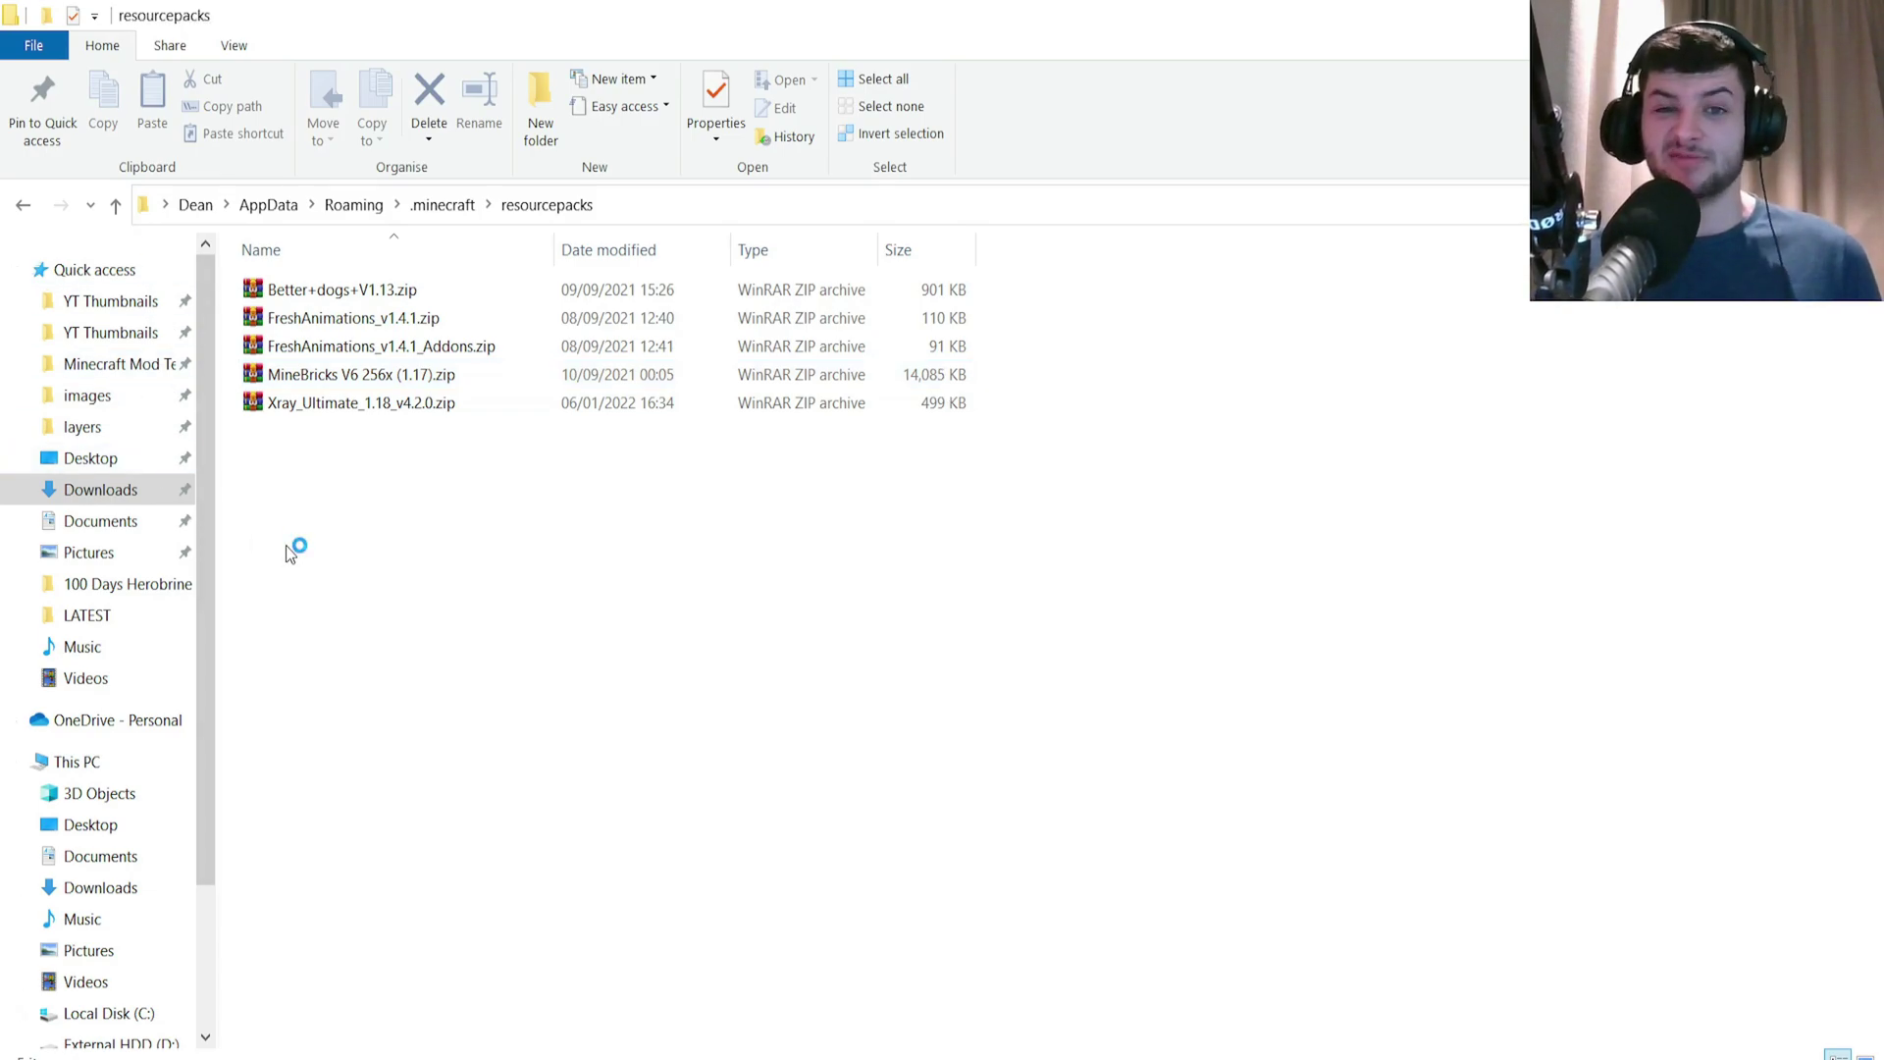
pyautogui.moveTo(1079, 445); pyautogui.dragTo(90, 239)
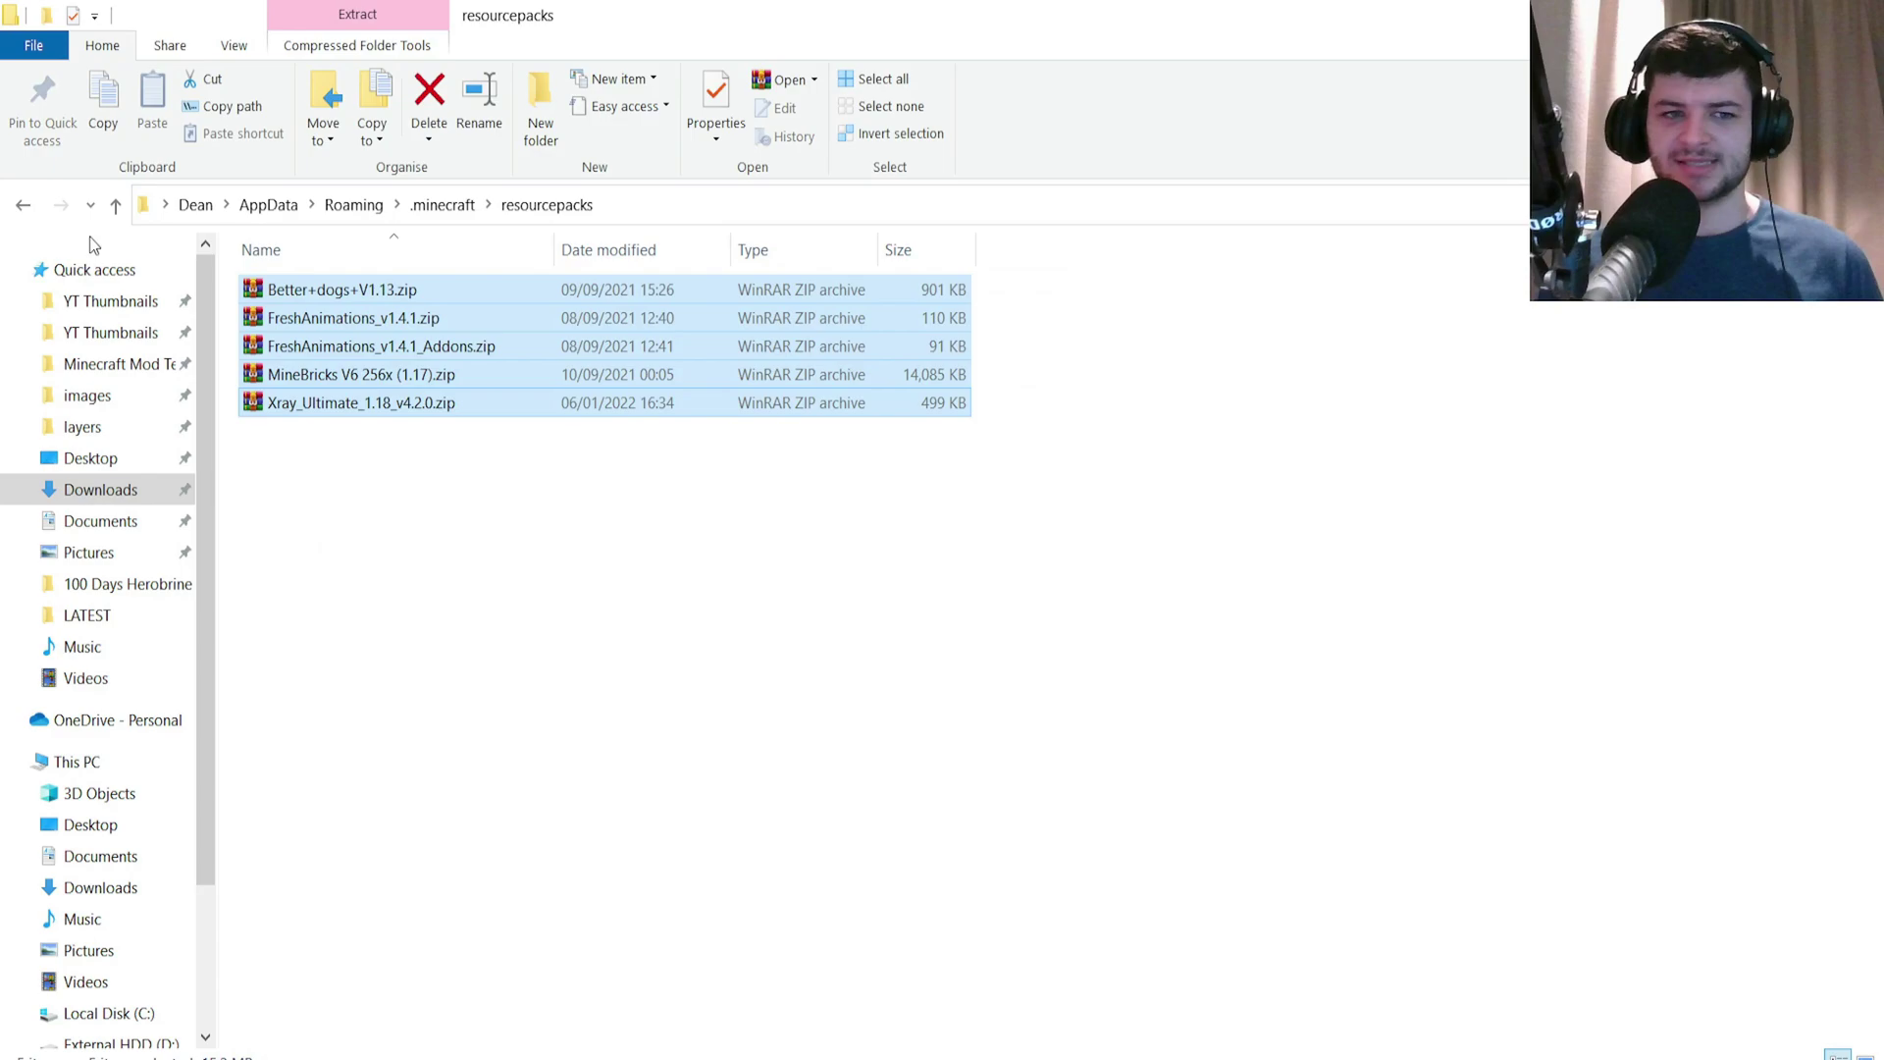
pyautogui.click(717, 542)
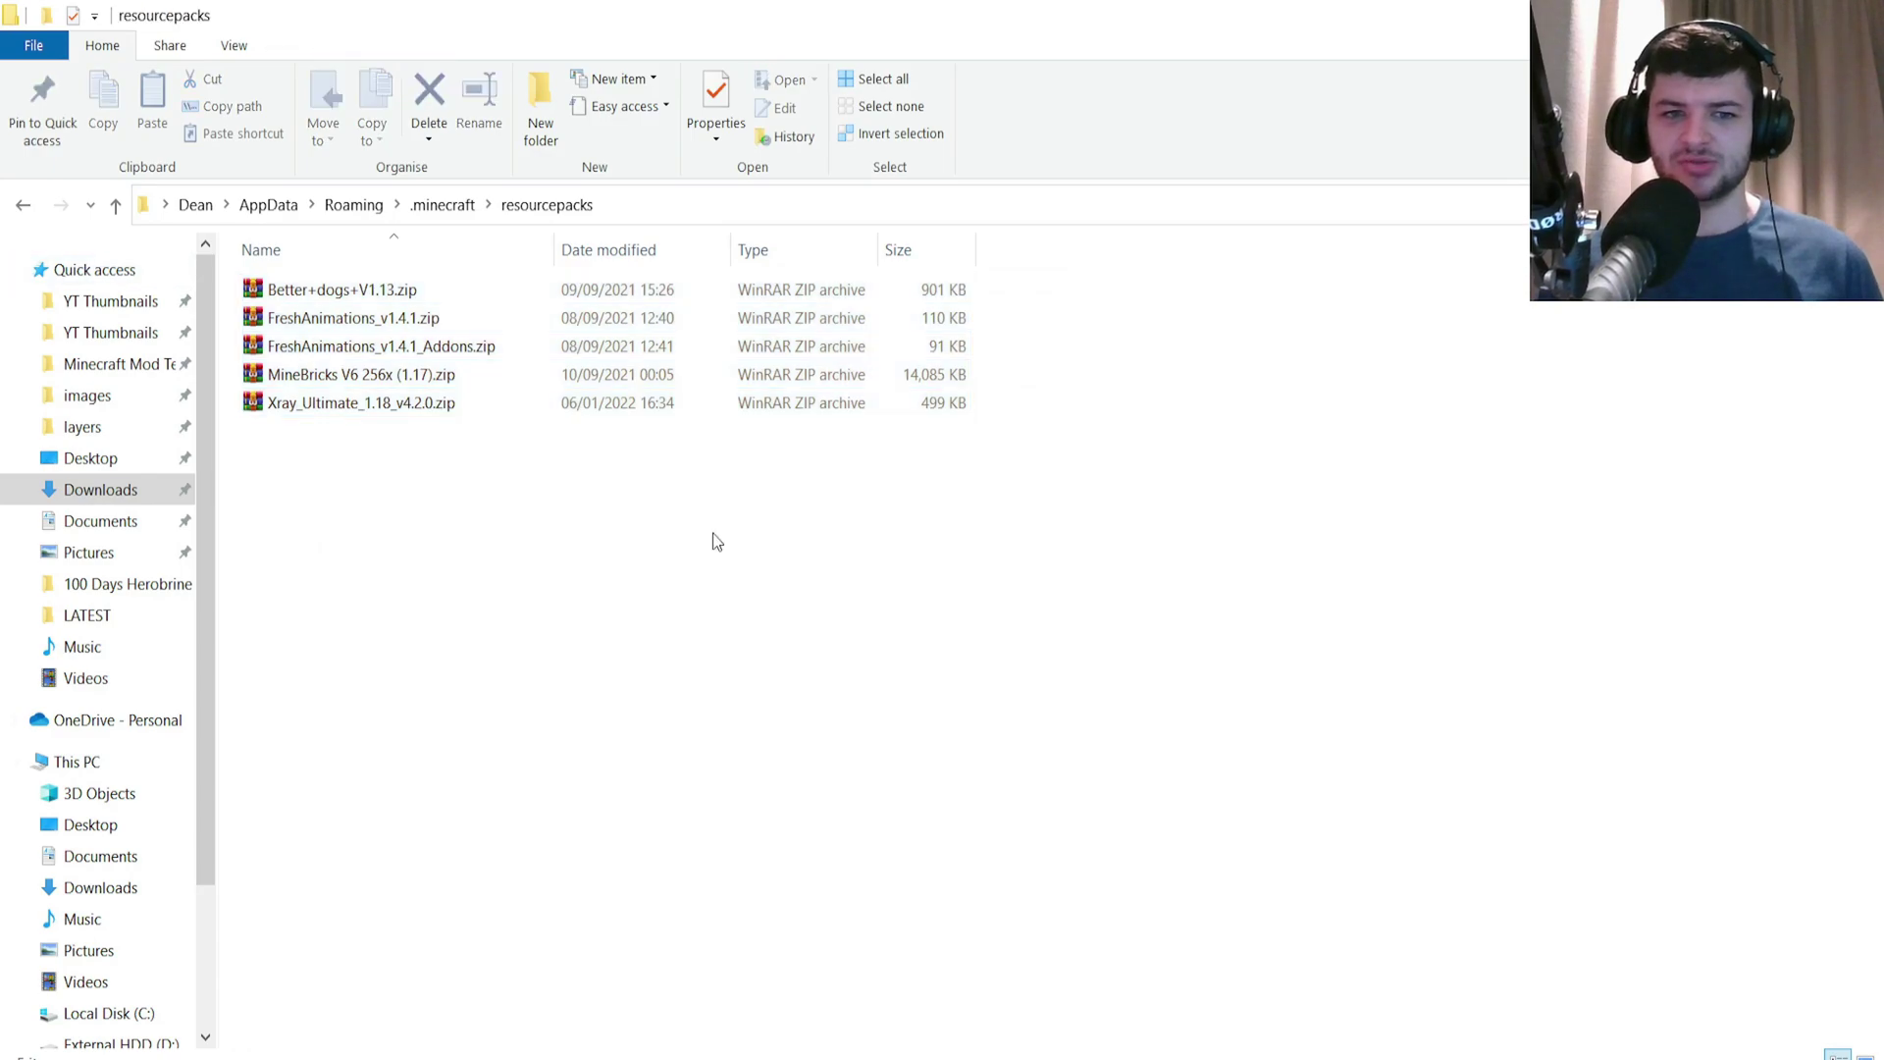
pyautogui.moveTo(981, 456); pyautogui.dragTo(236, 265)
pyautogui.click(663, 541)
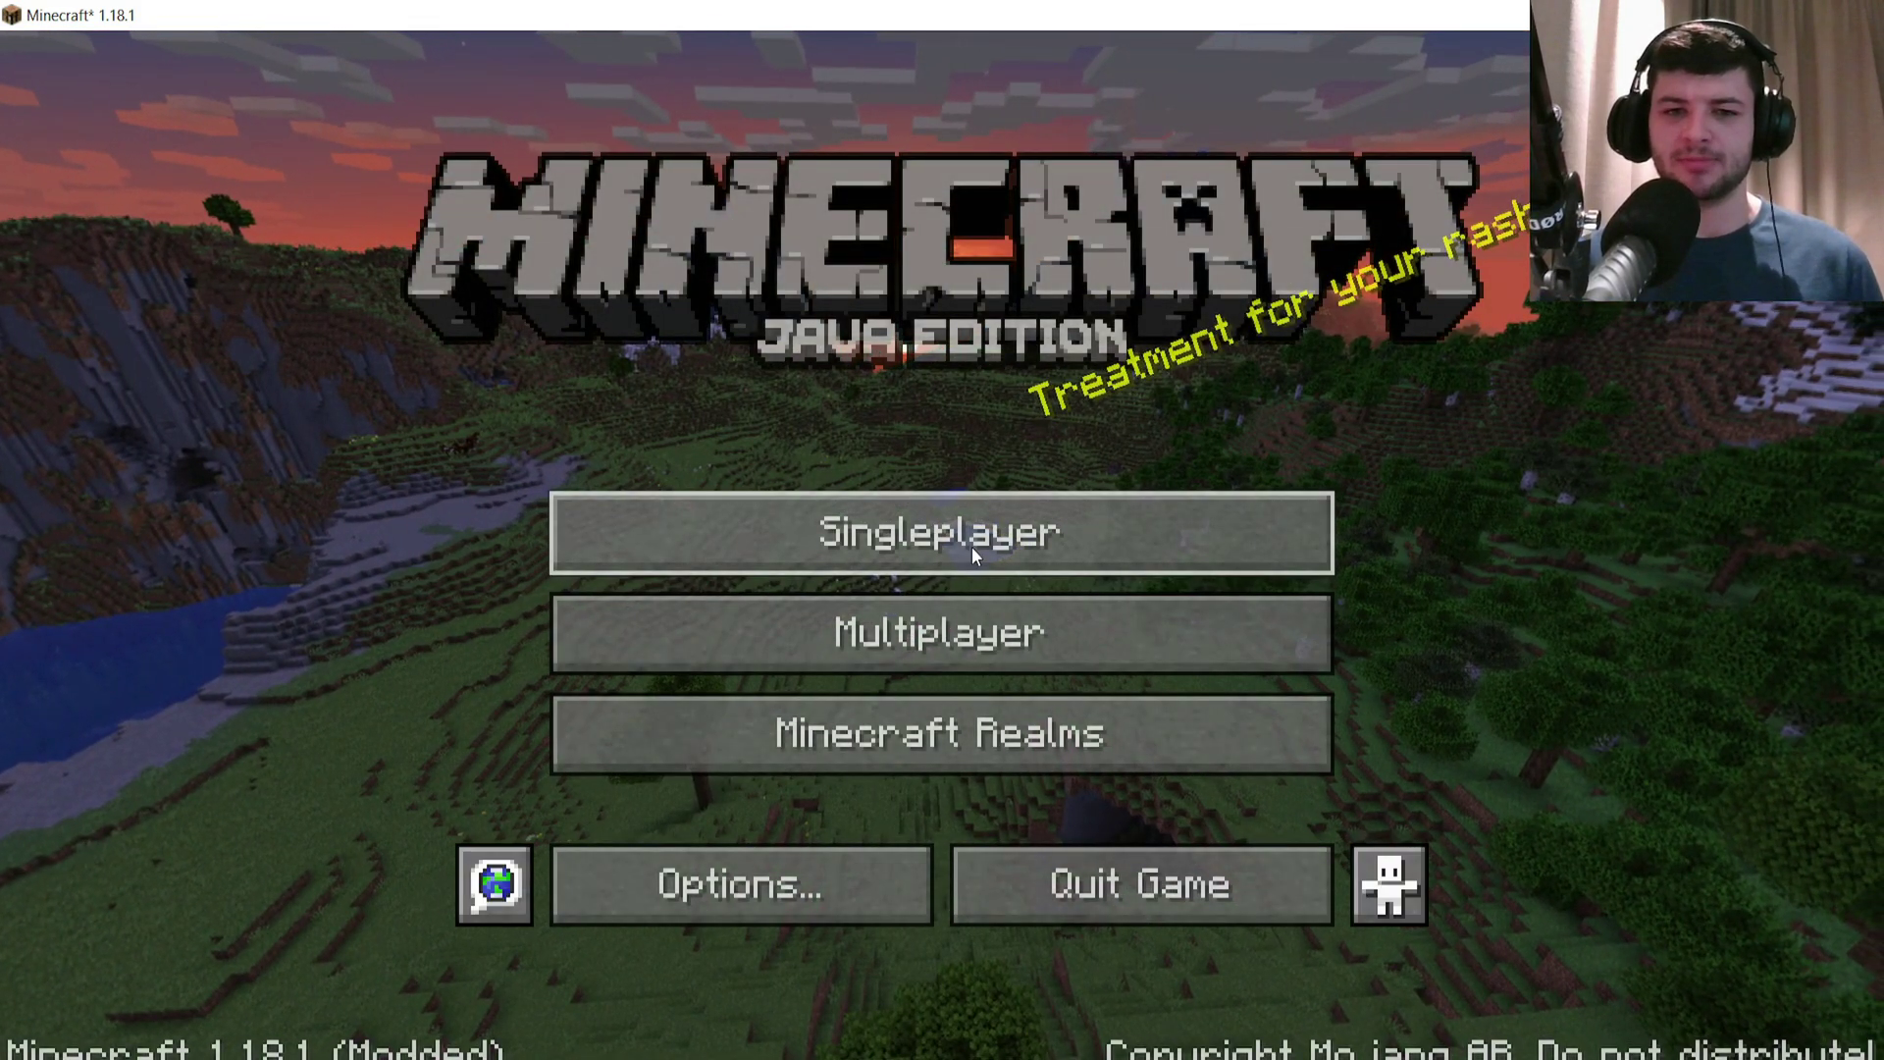
# Step: Create a new singleplayer world with the default name New World, Creative game mode and cheats allowed
pyautogui.click(972, 542)
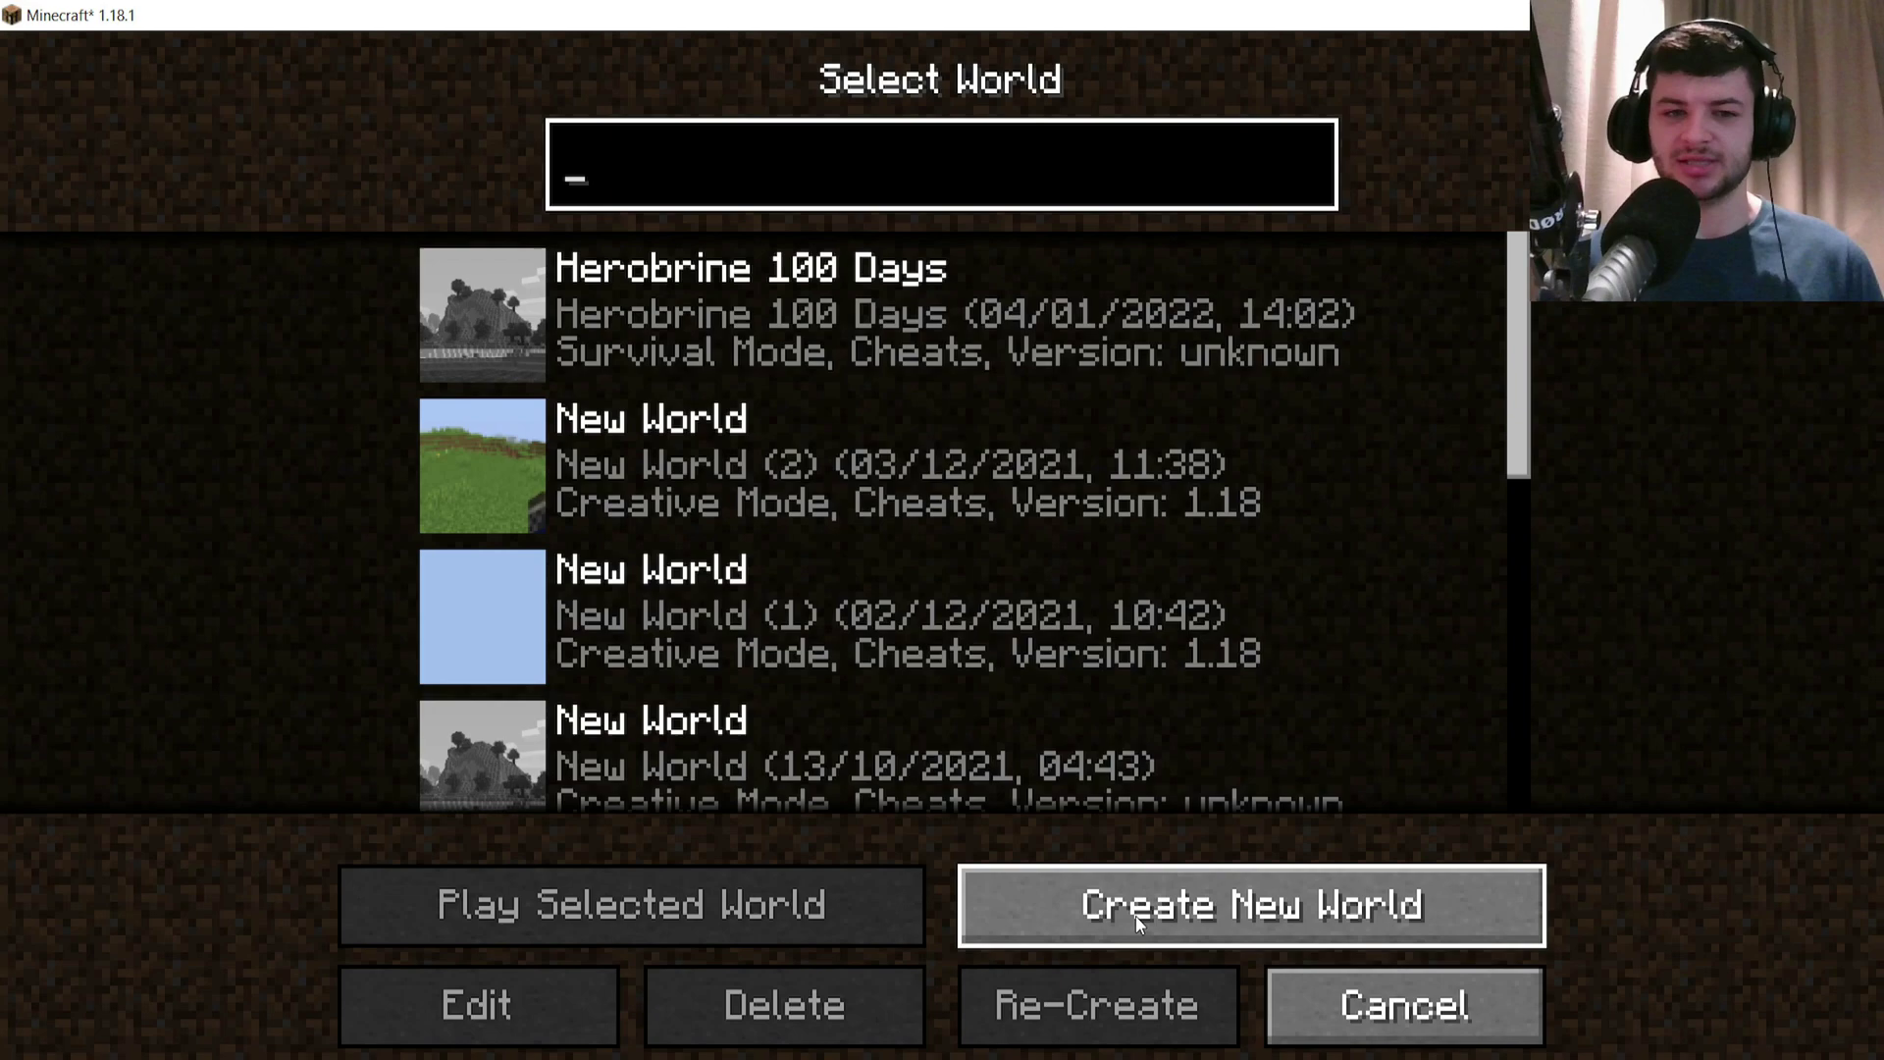
pyautogui.press('Return')
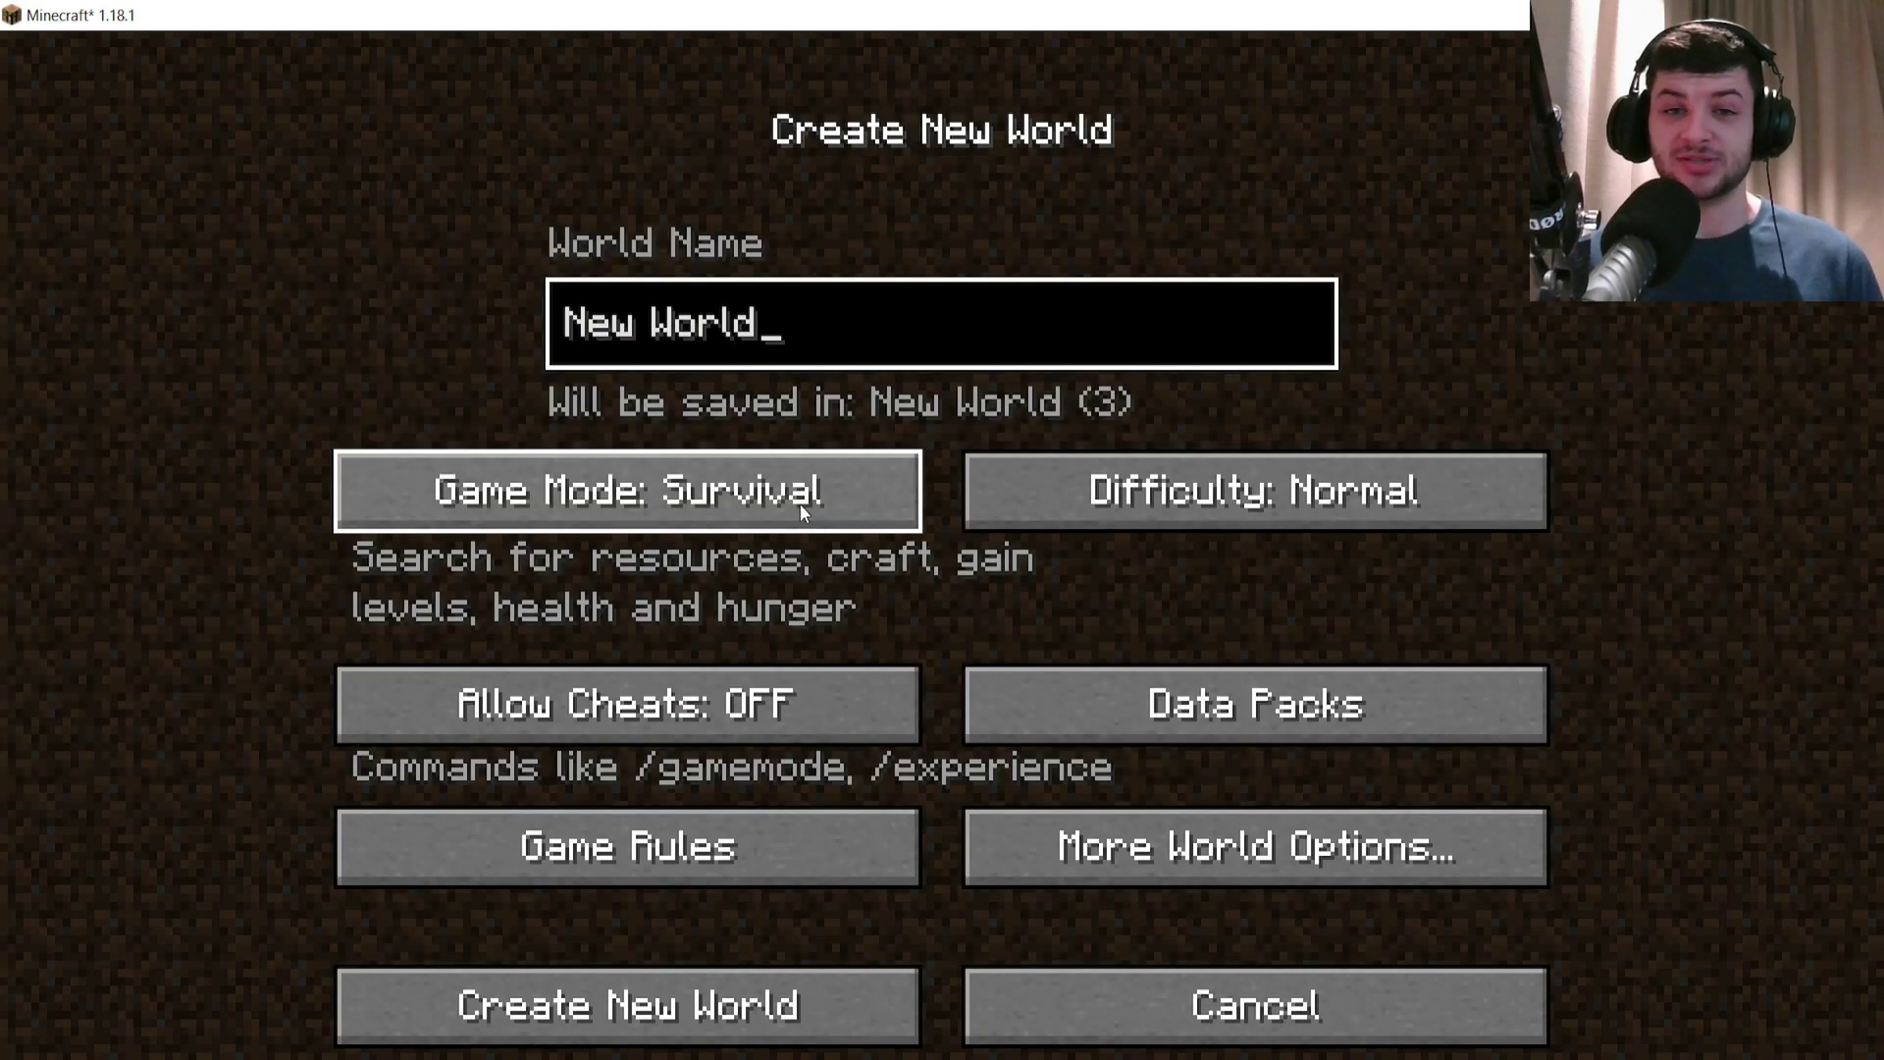
pyautogui.click(726, 704)
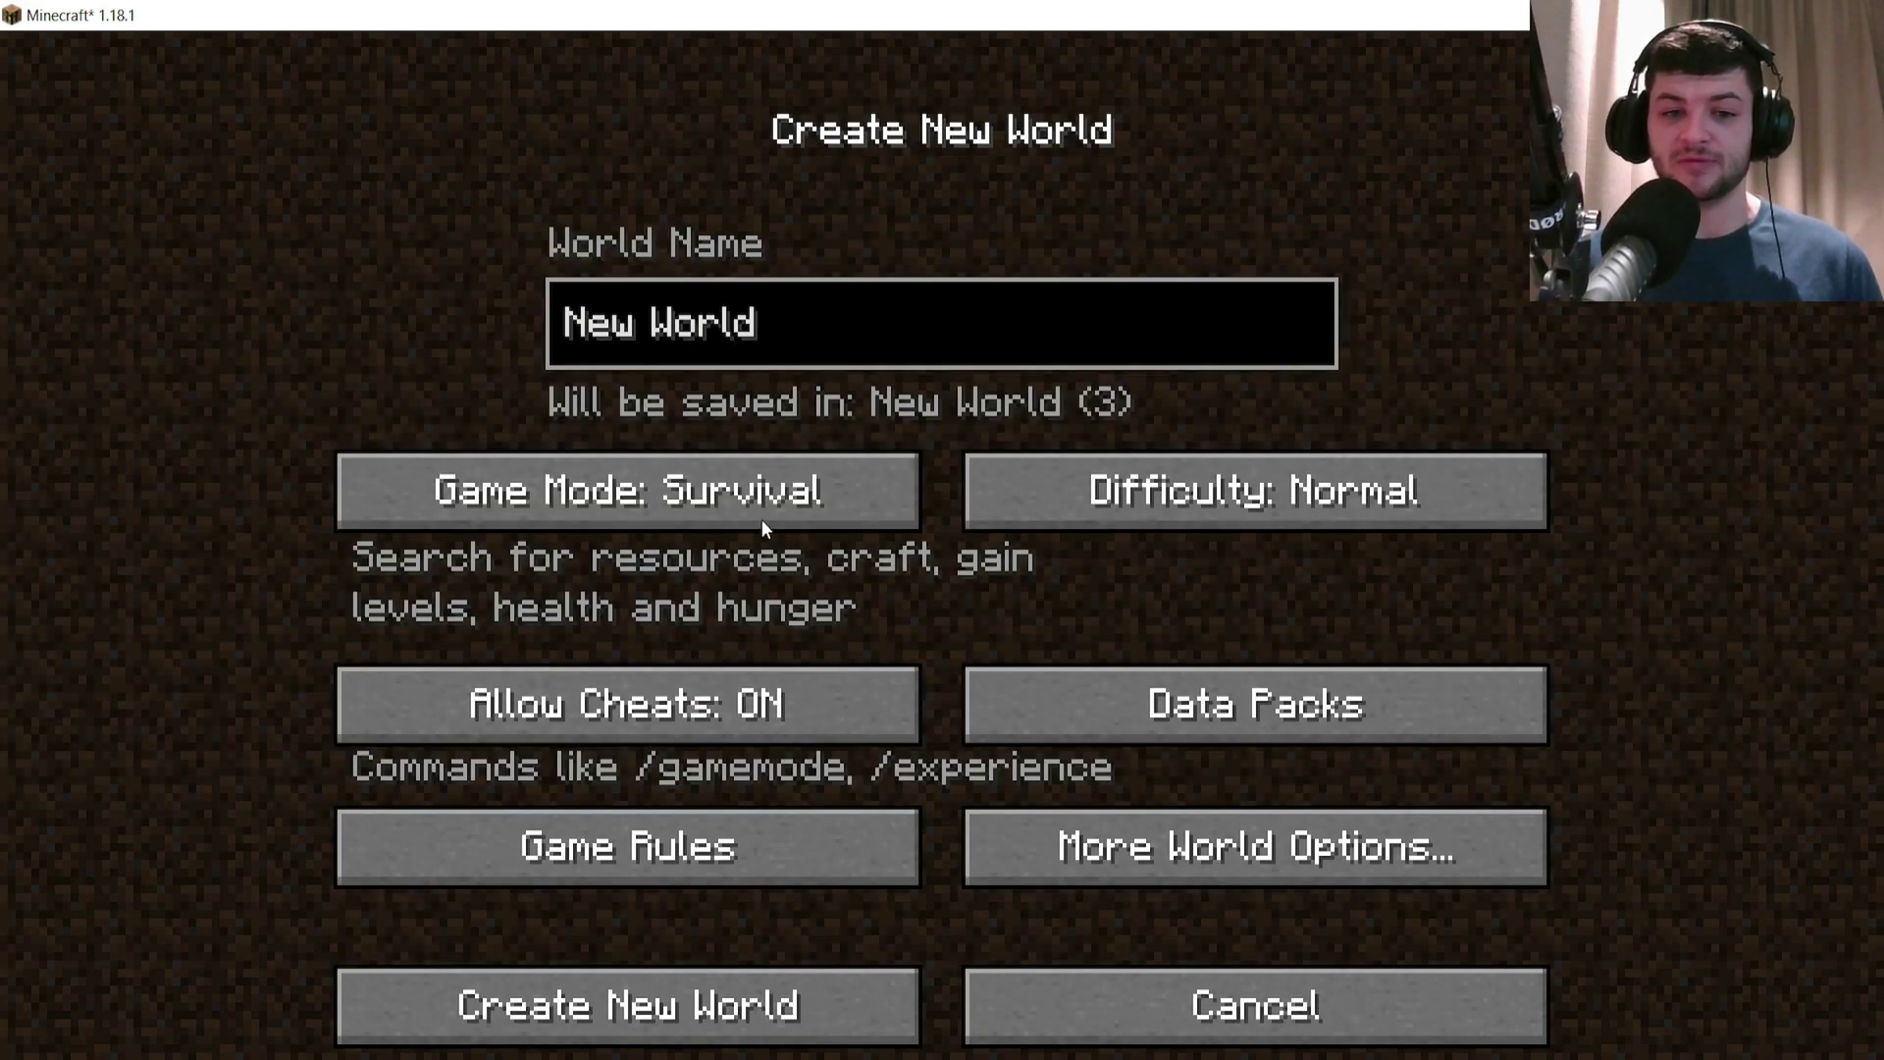
pyautogui.doubleClick(764, 505)
pyautogui.click(765, 1003)
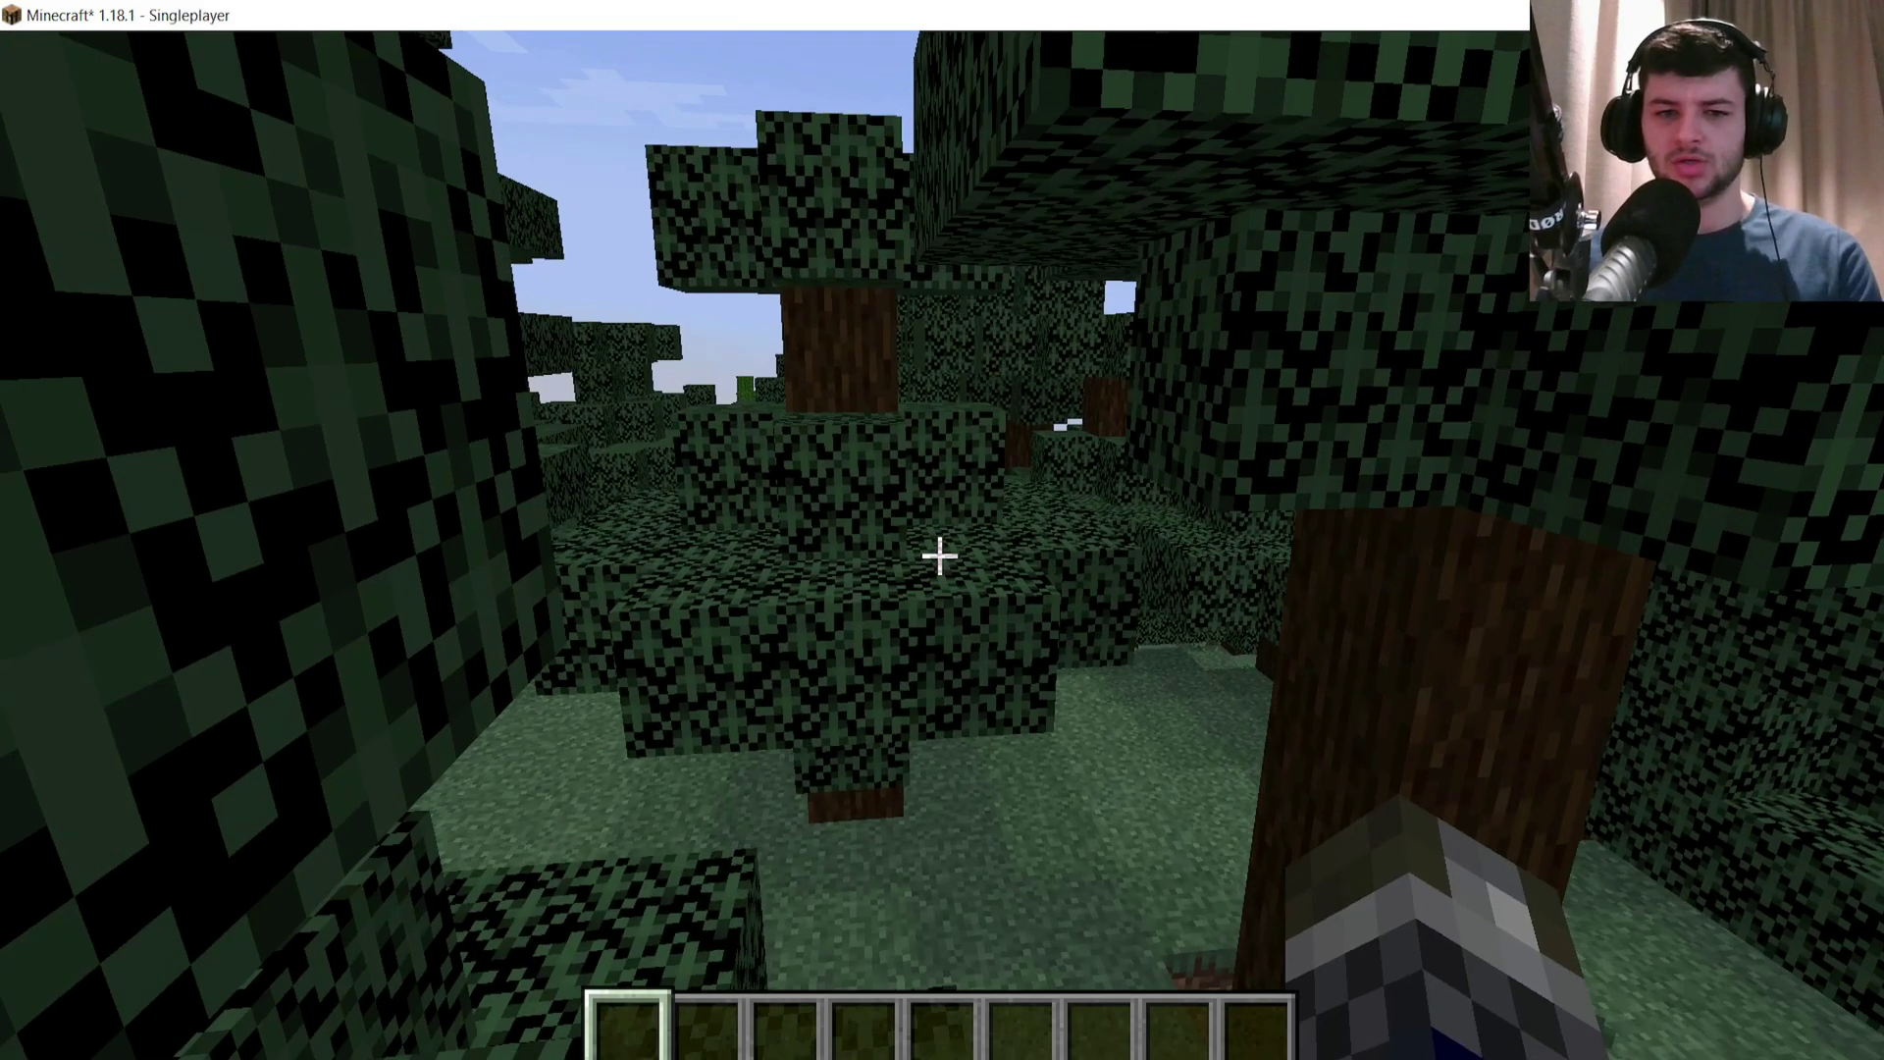
# Step: Put a netherite pickaxe from the creative Tools items into the first hotbar slot and return to the world
pyautogui.press('e')
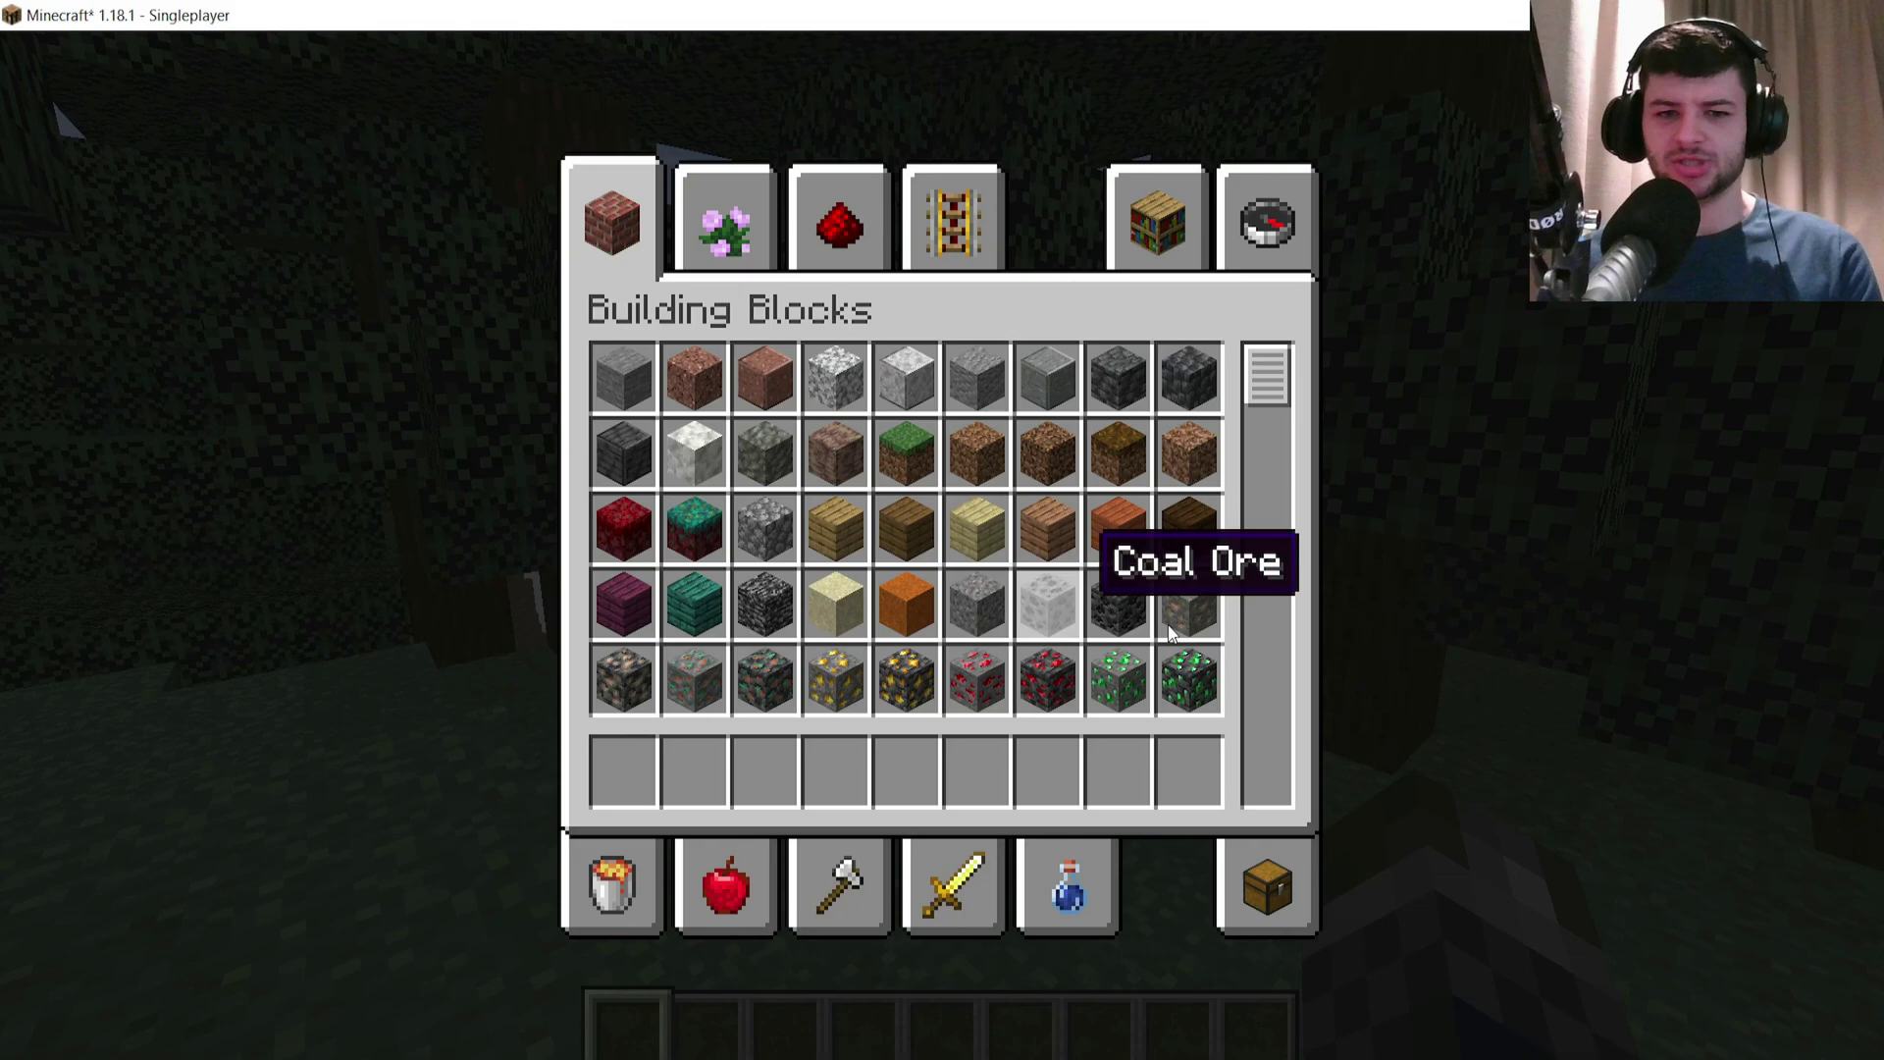
pyautogui.click(953, 888)
pyautogui.click(842, 873)
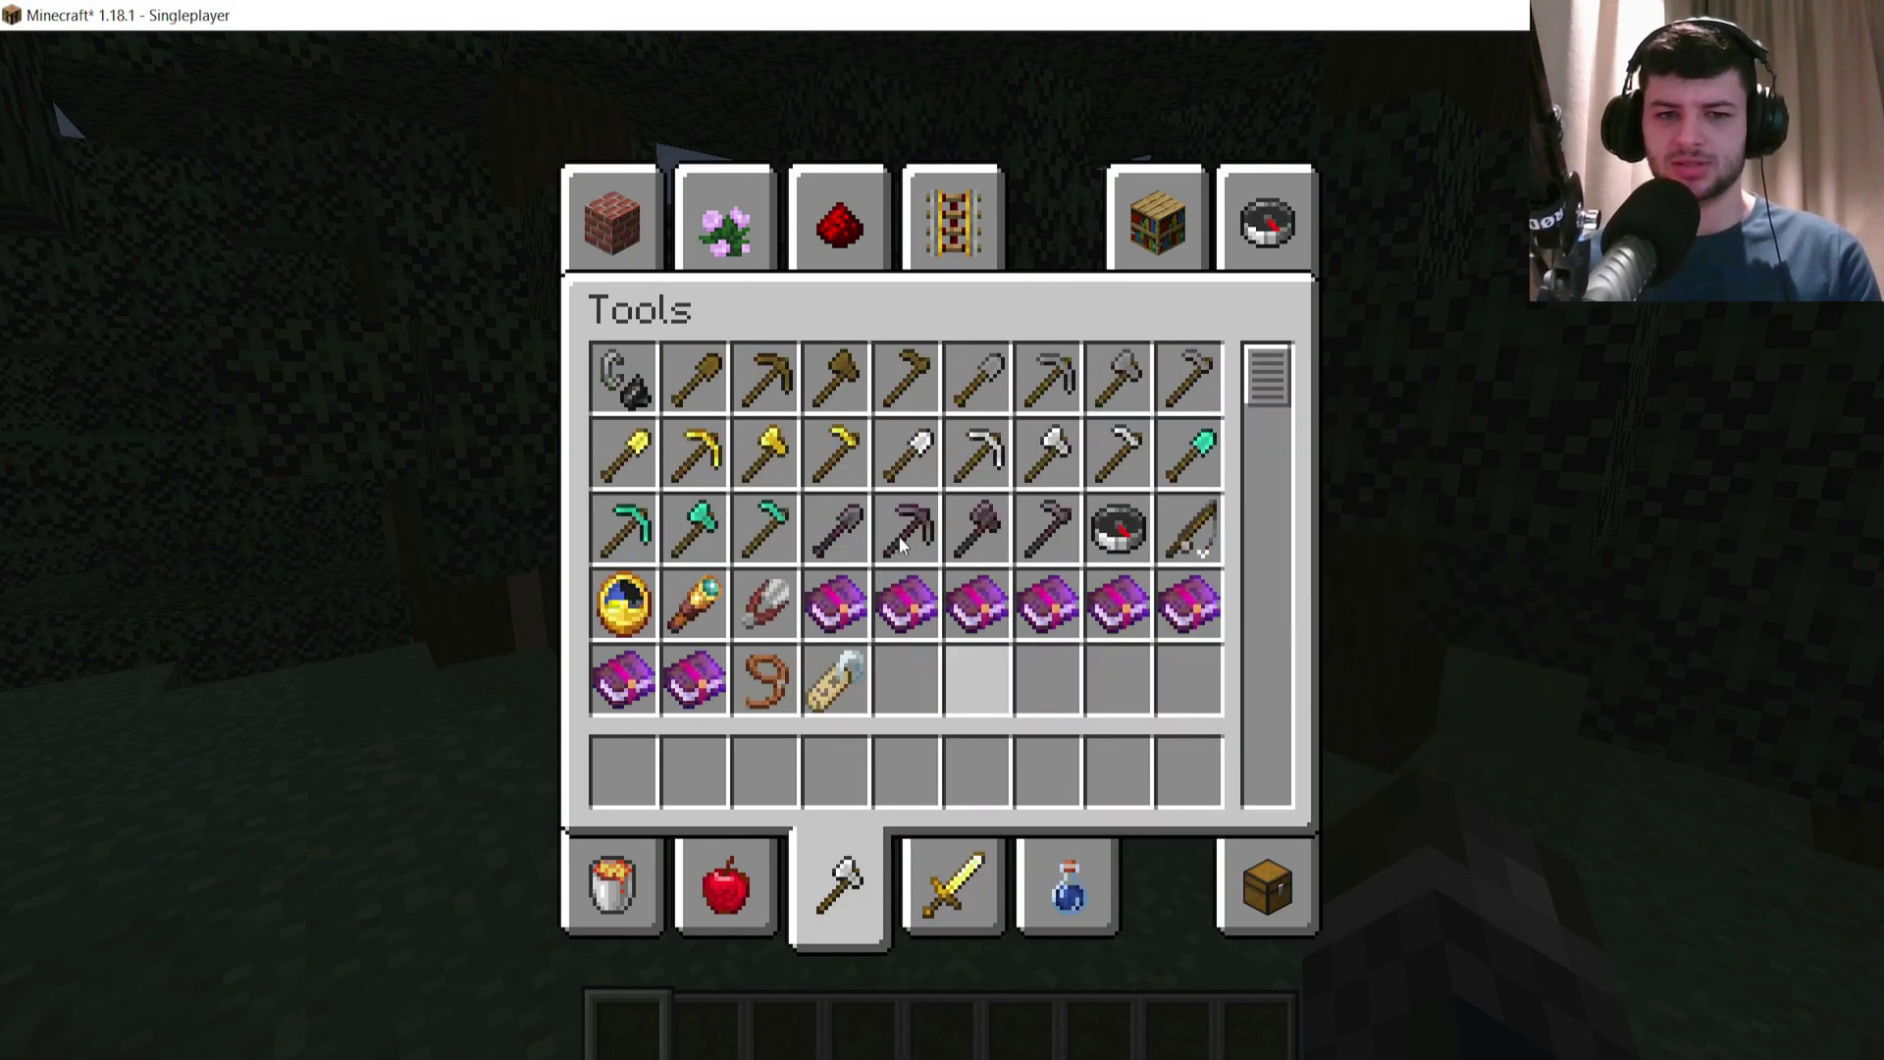
pyautogui.click(905, 530)
pyautogui.click(1271, 211)
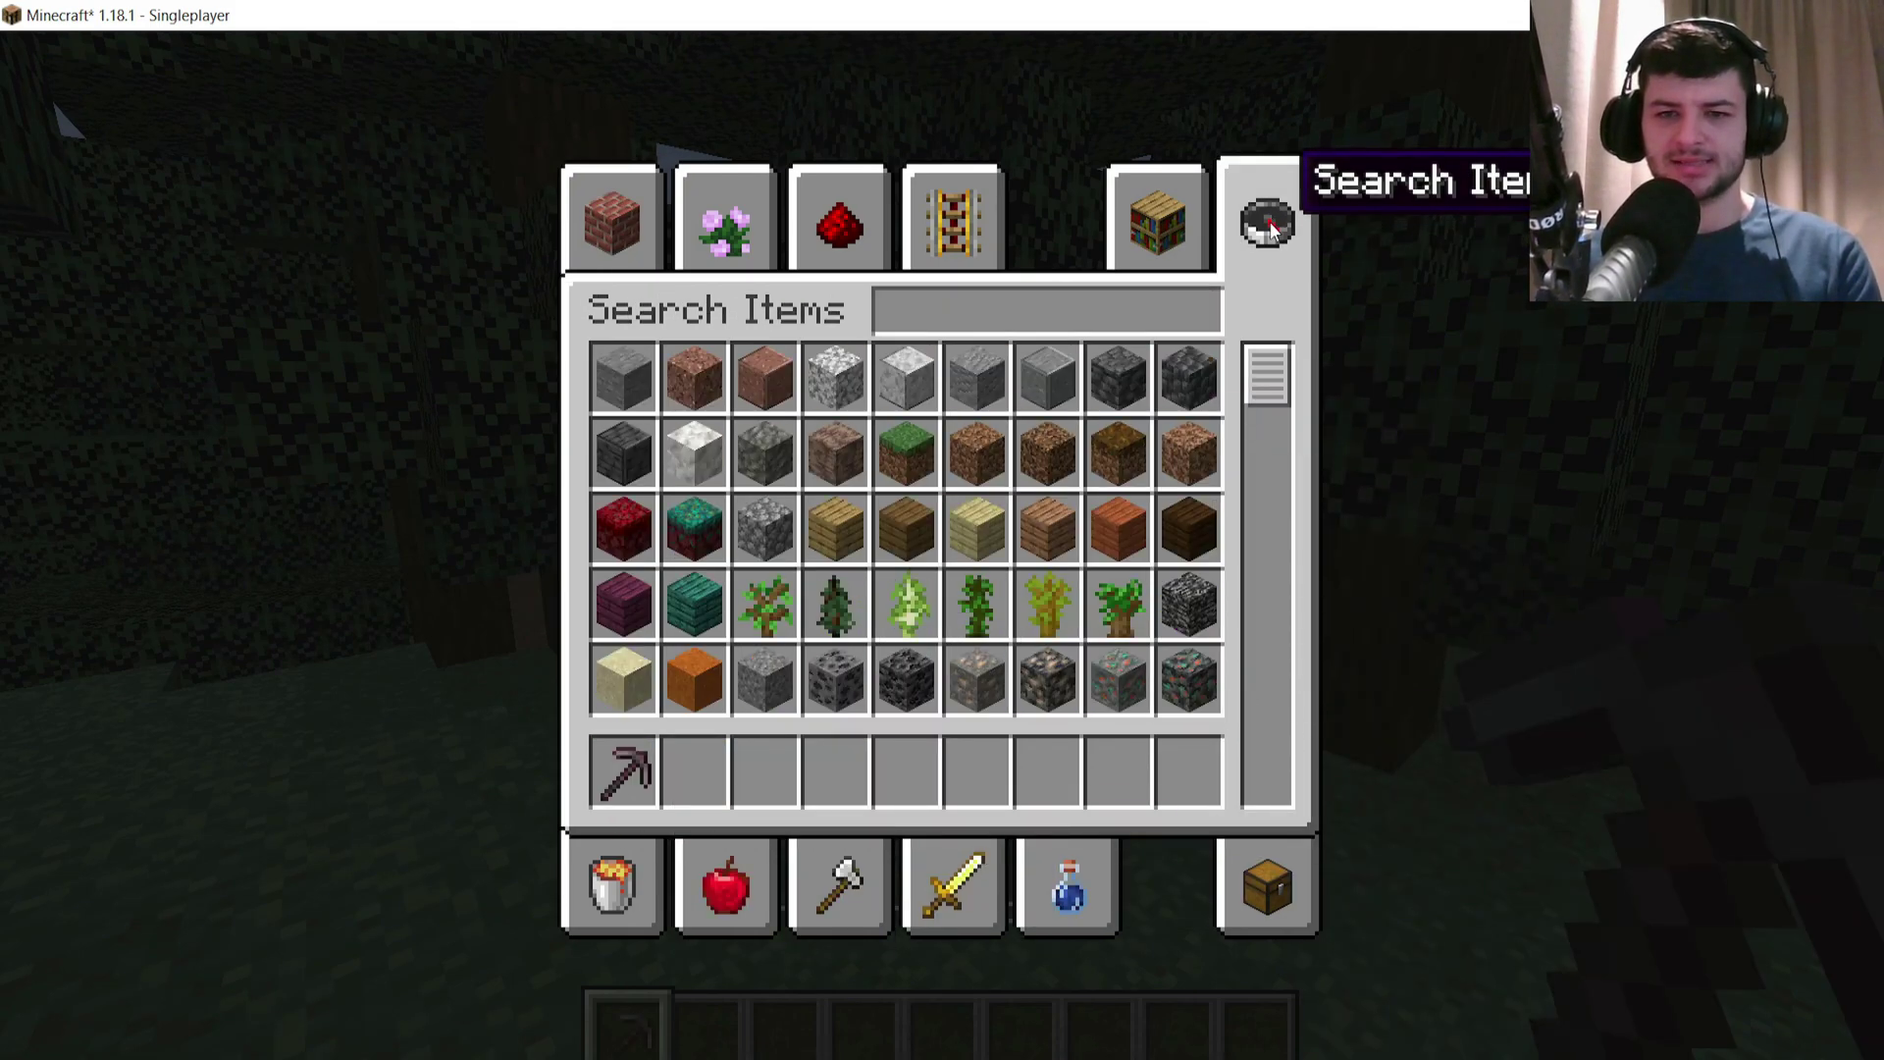
pyautogui.press('e')
pyautogui.press('w')
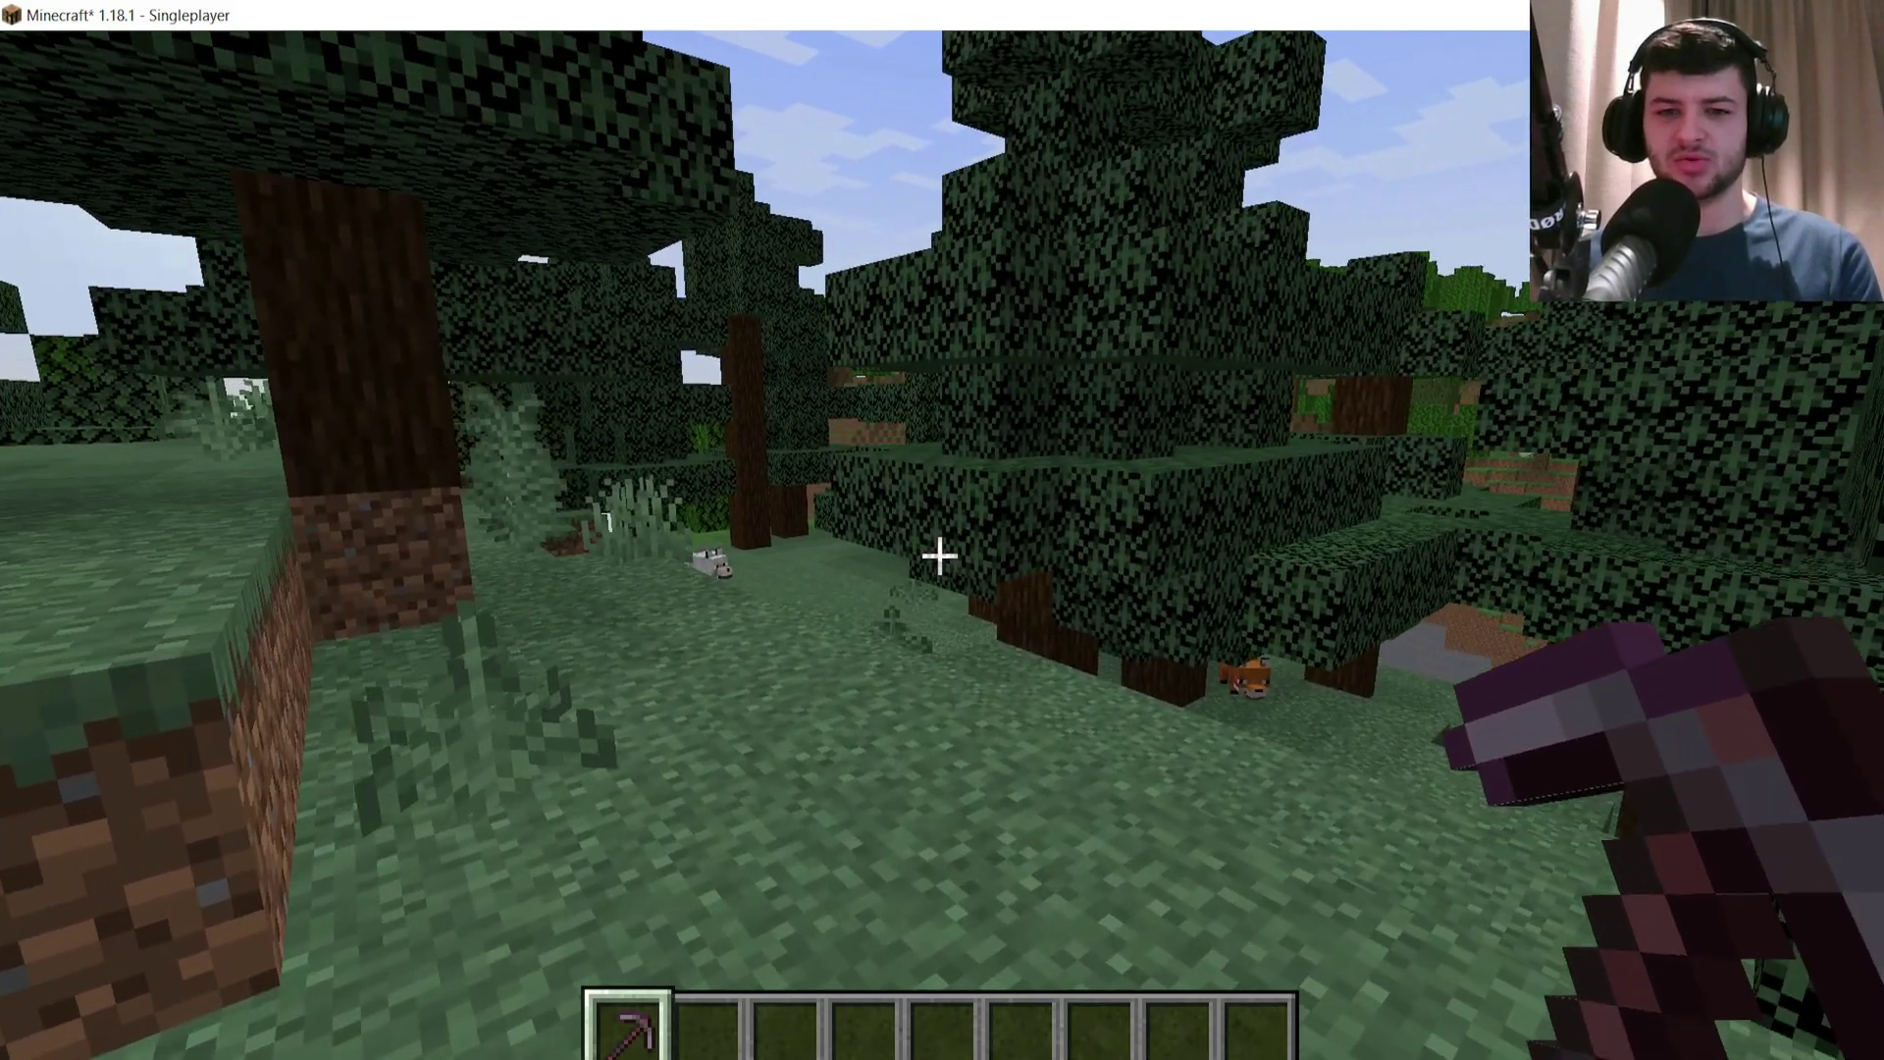
# Step: Activate the Xray_Ultimate_1.18_v4.2.0.zip resource pack in the game options and apply it
pyautogui.press('Escape')
pyautogui.click(719, 671)
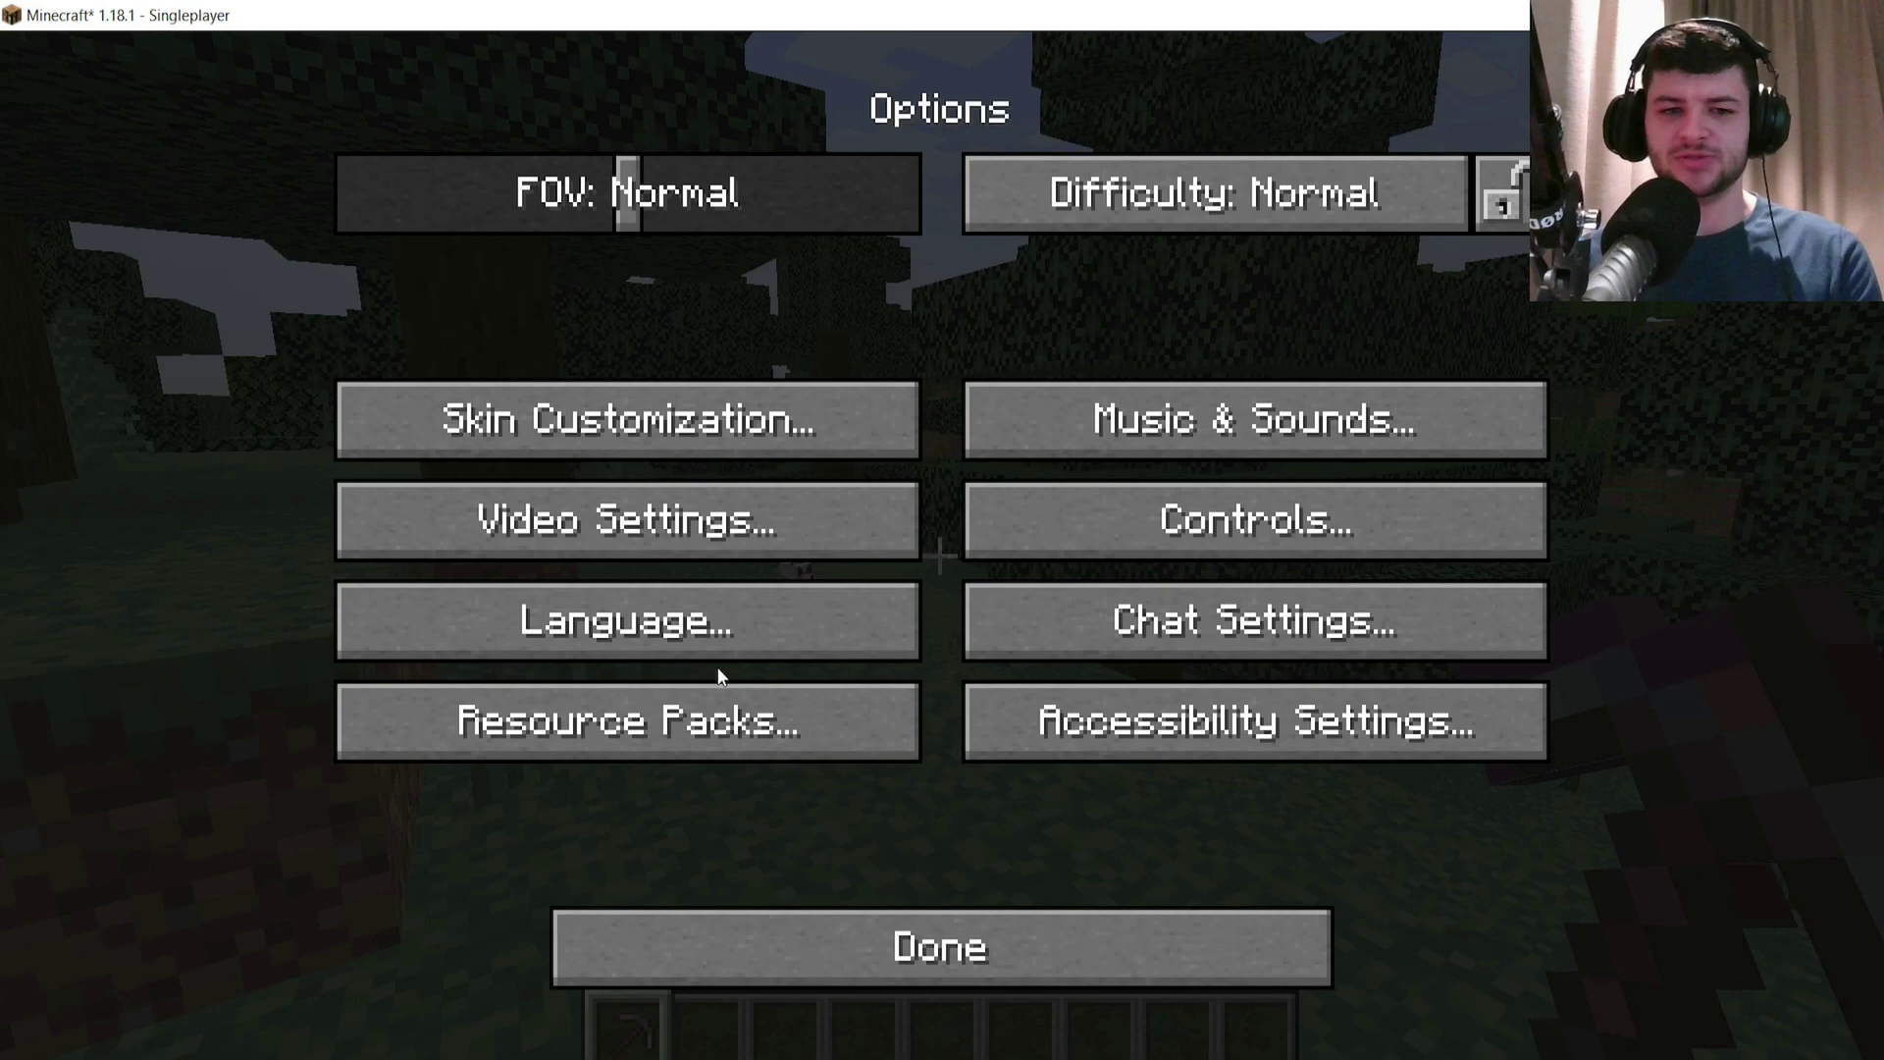
pyautogui.click(570, 535)
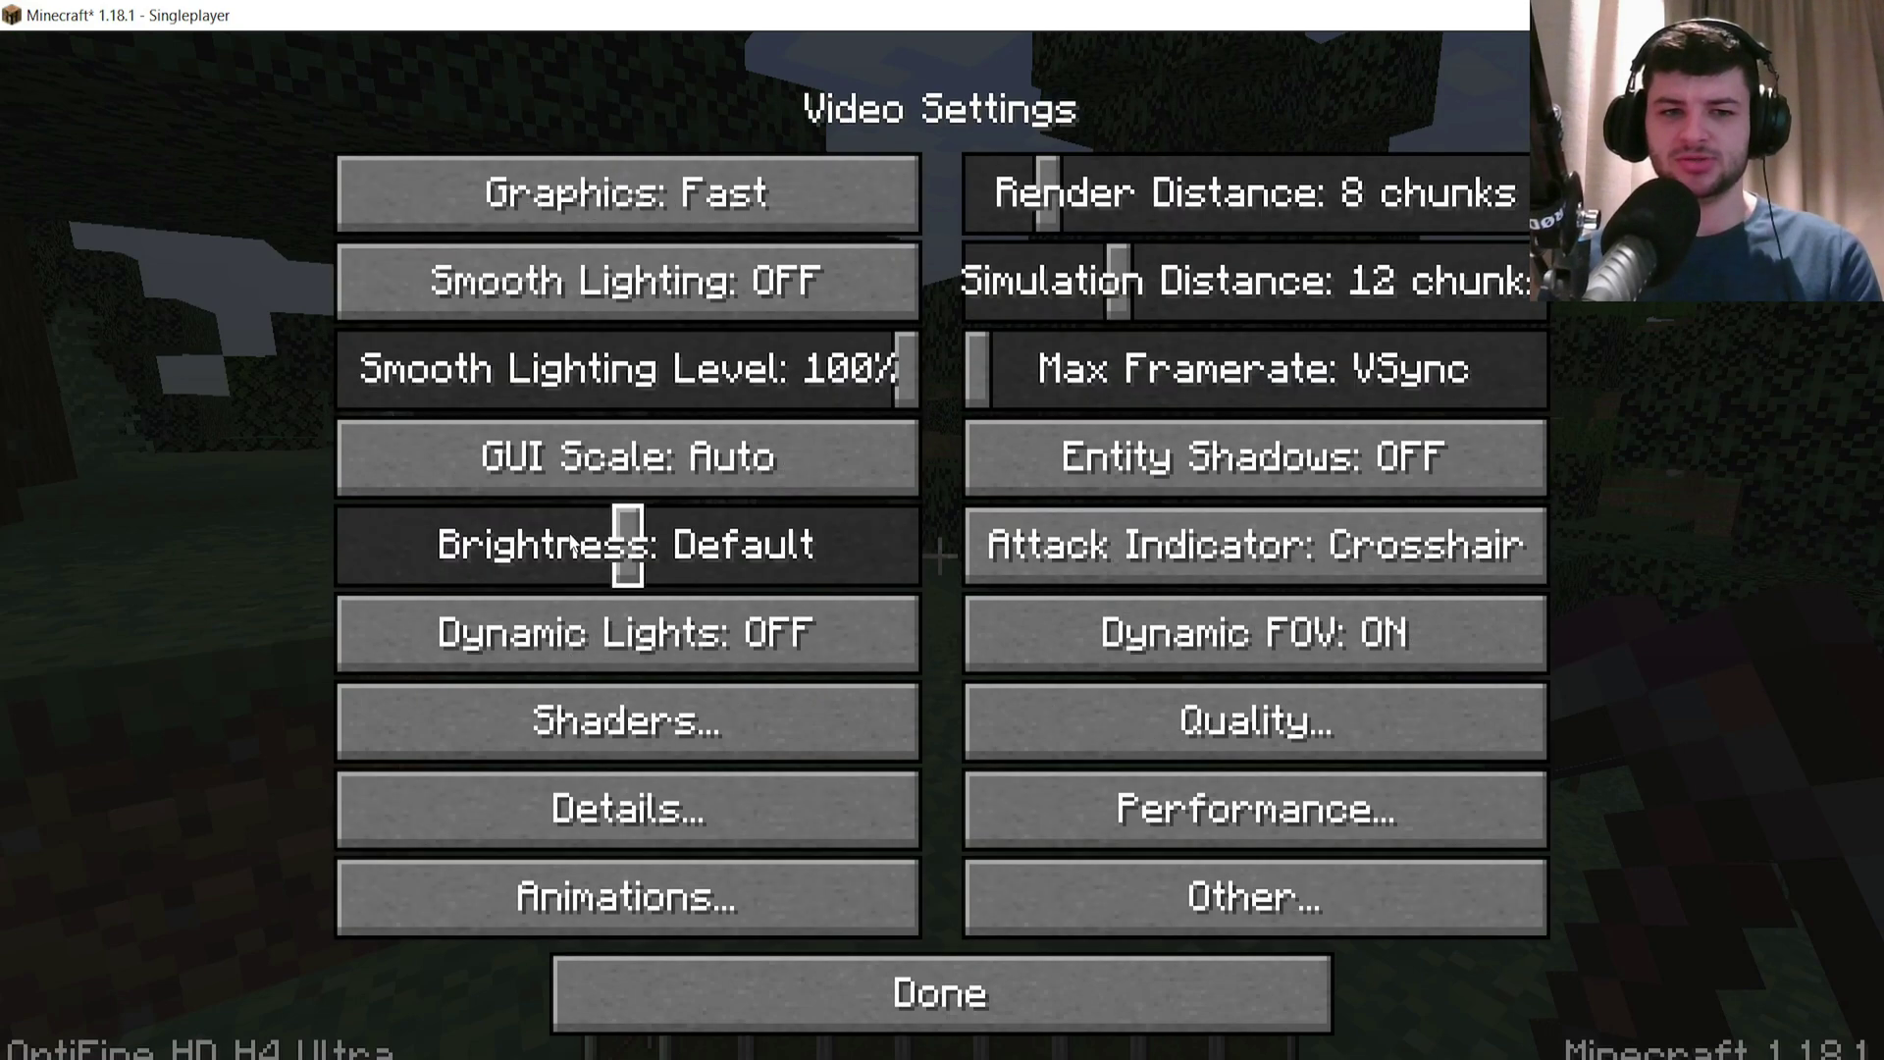
pyautogui.click(670, 981)
pyautogui.click(634, 731)
pyautogui.scroll(-2, 246, 481)
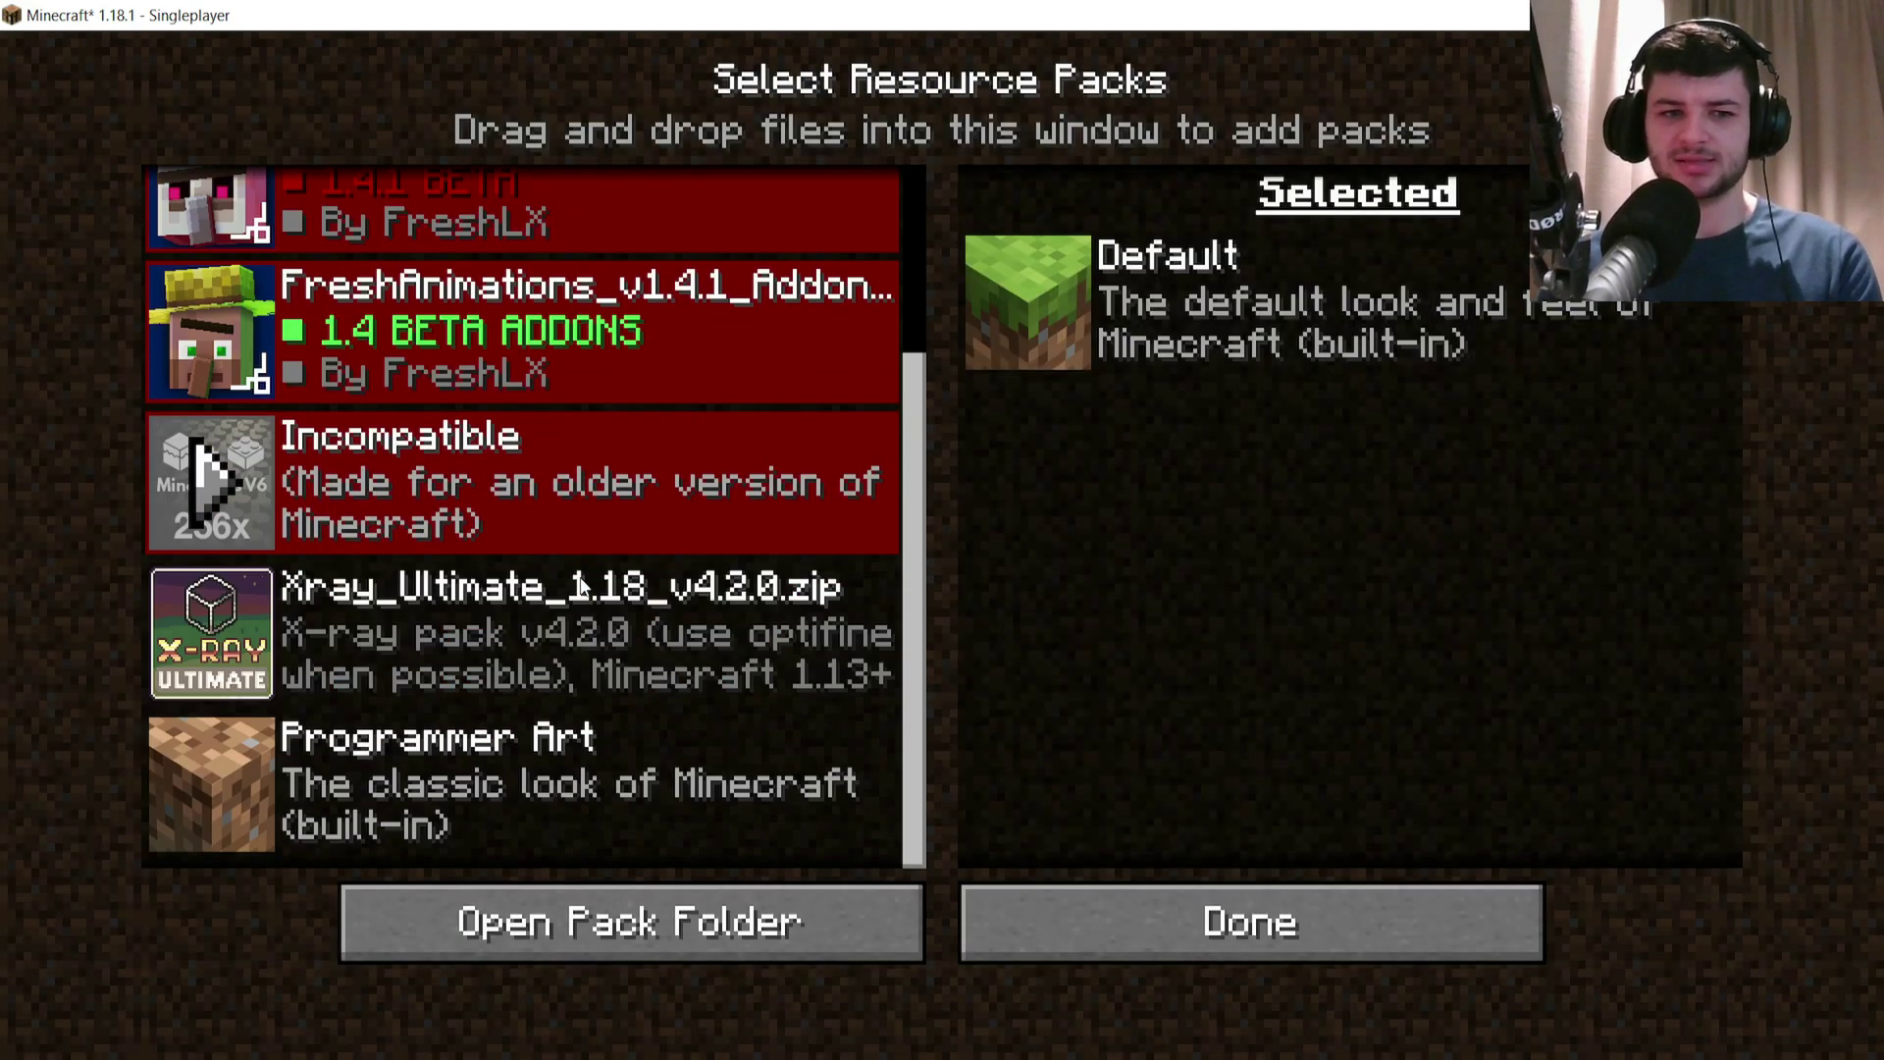
pyautogui.click(250, 622)
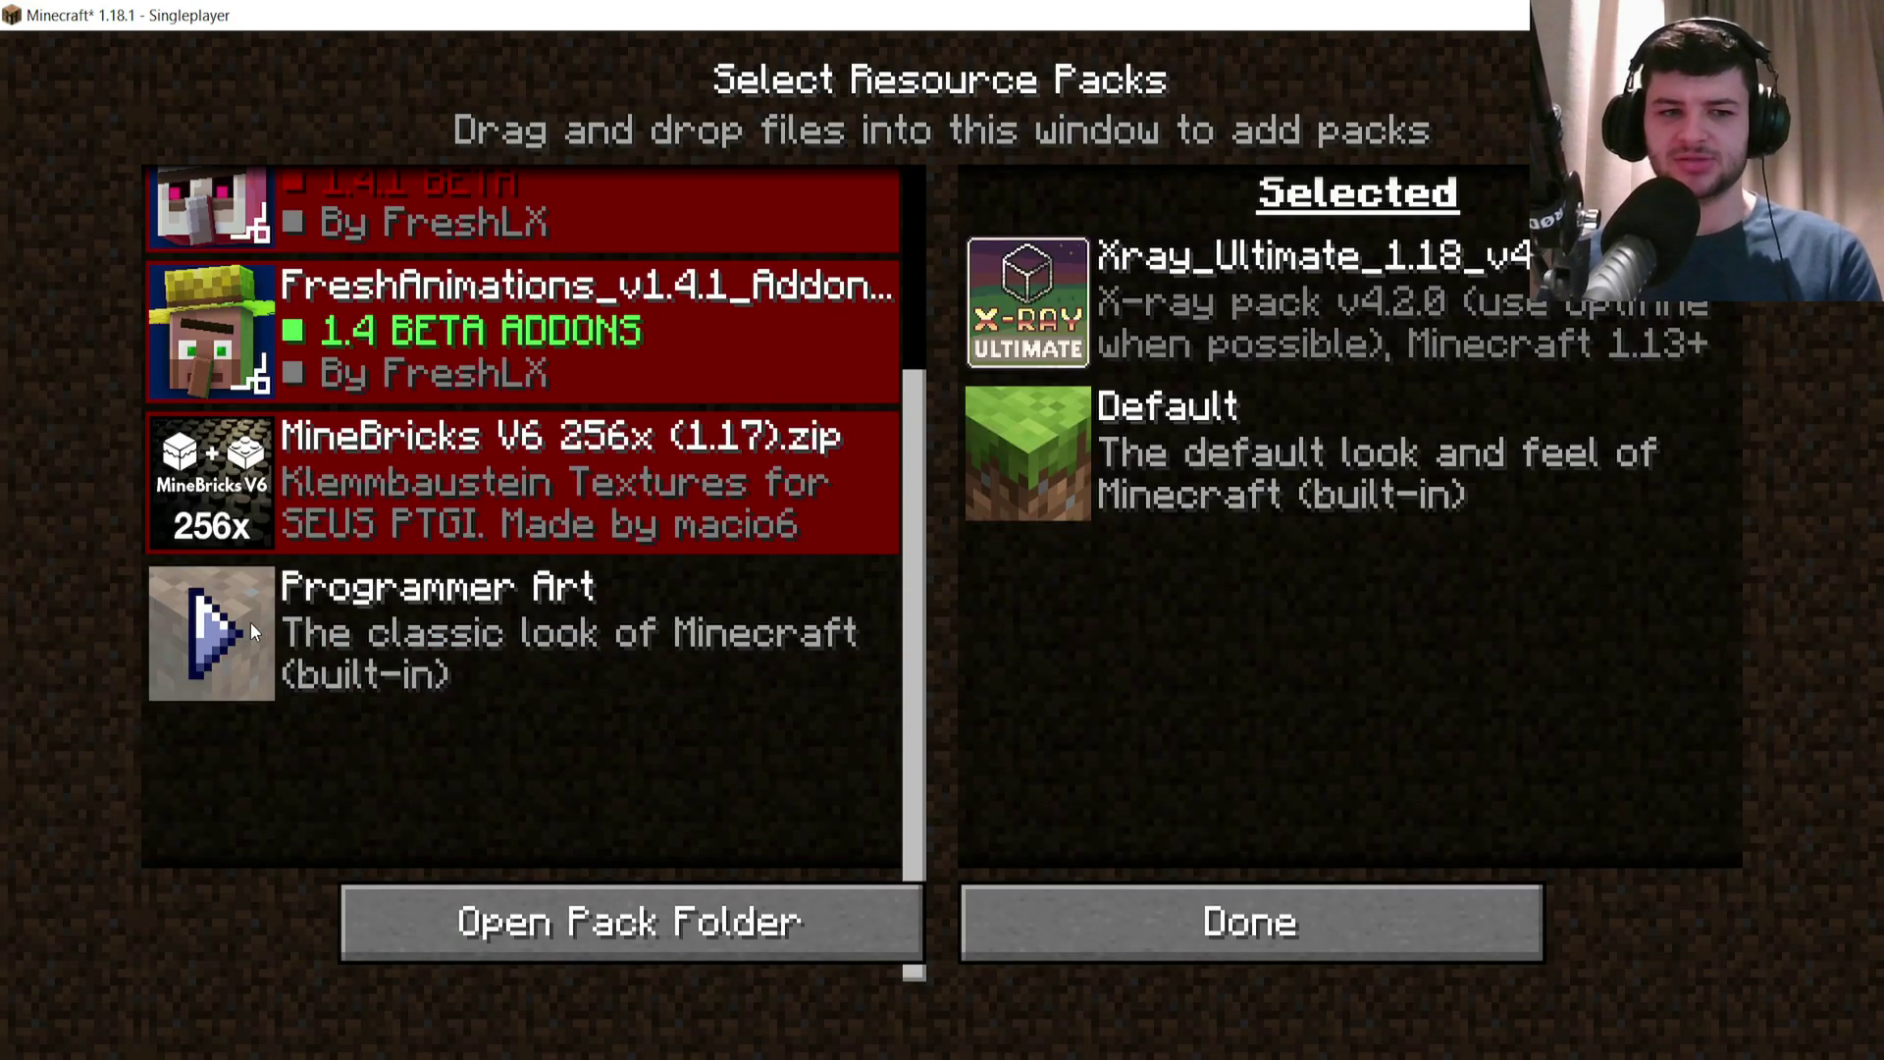
pyautogui.click(1163, 935)
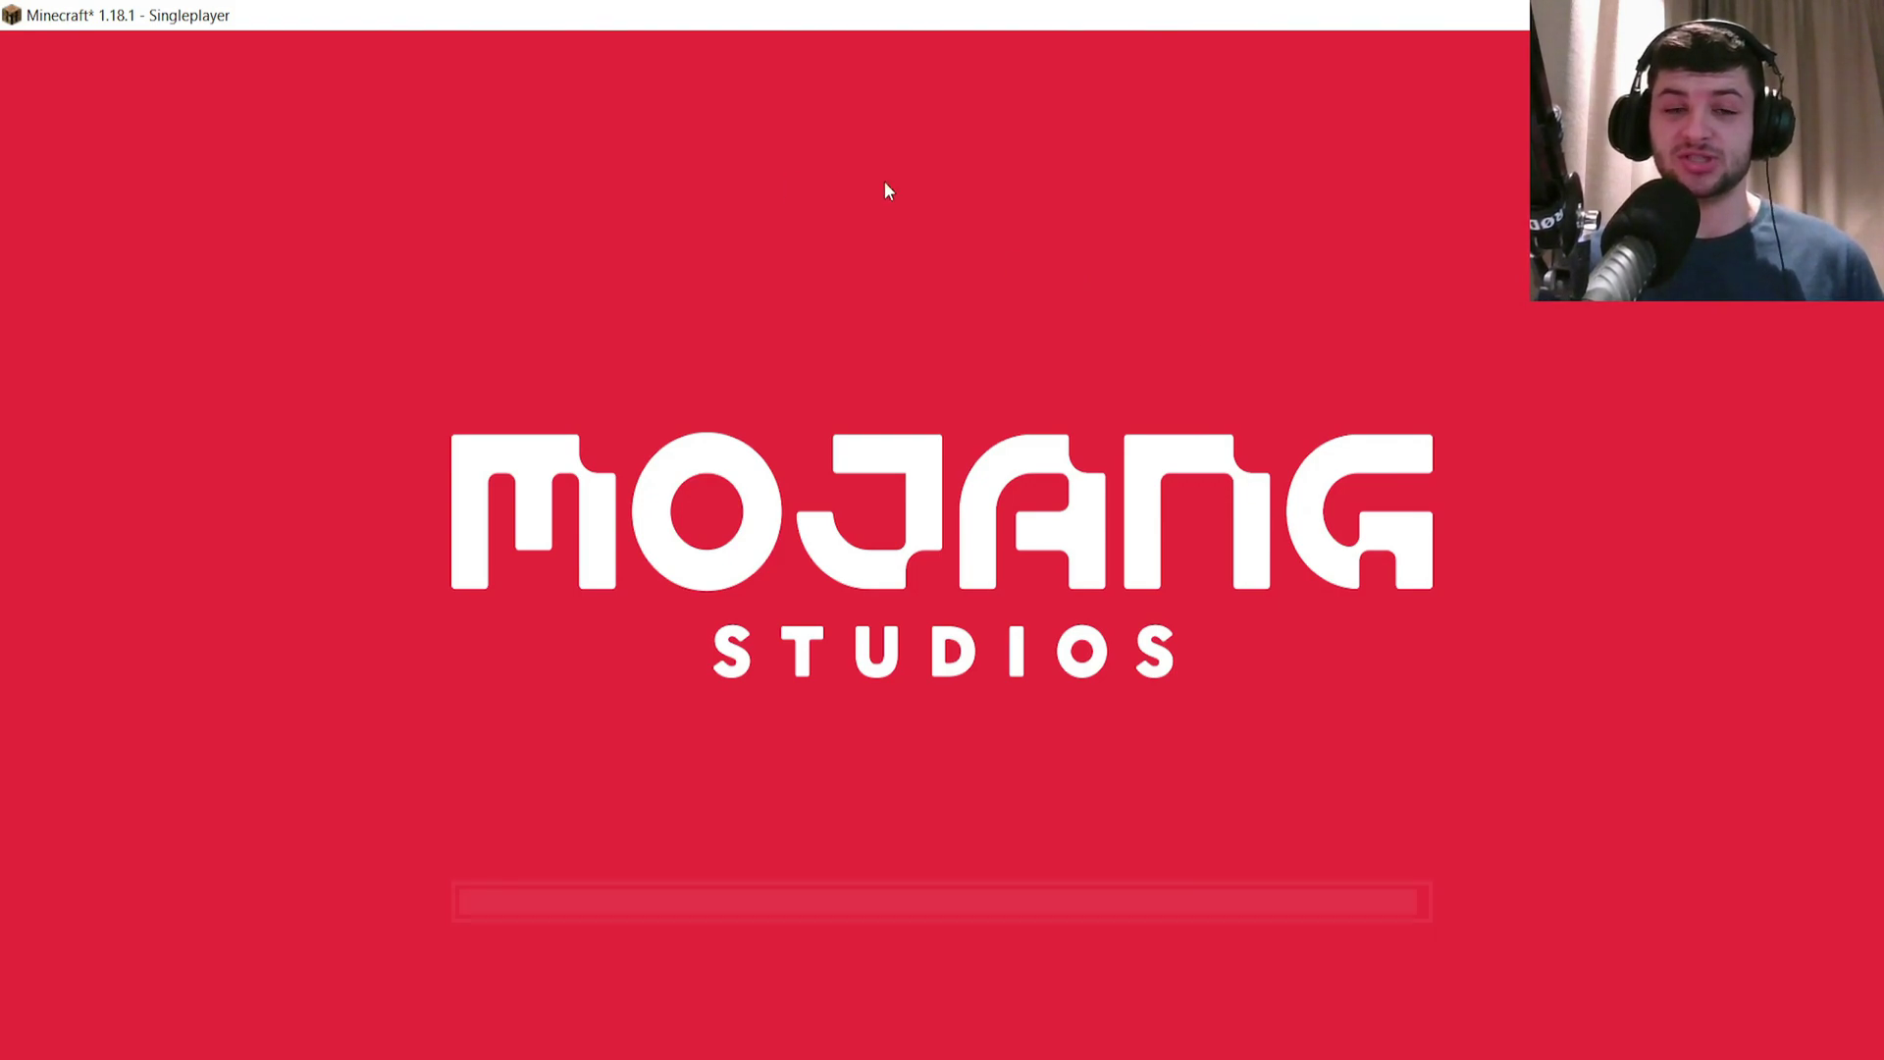
pyautogui.click(643, 751)
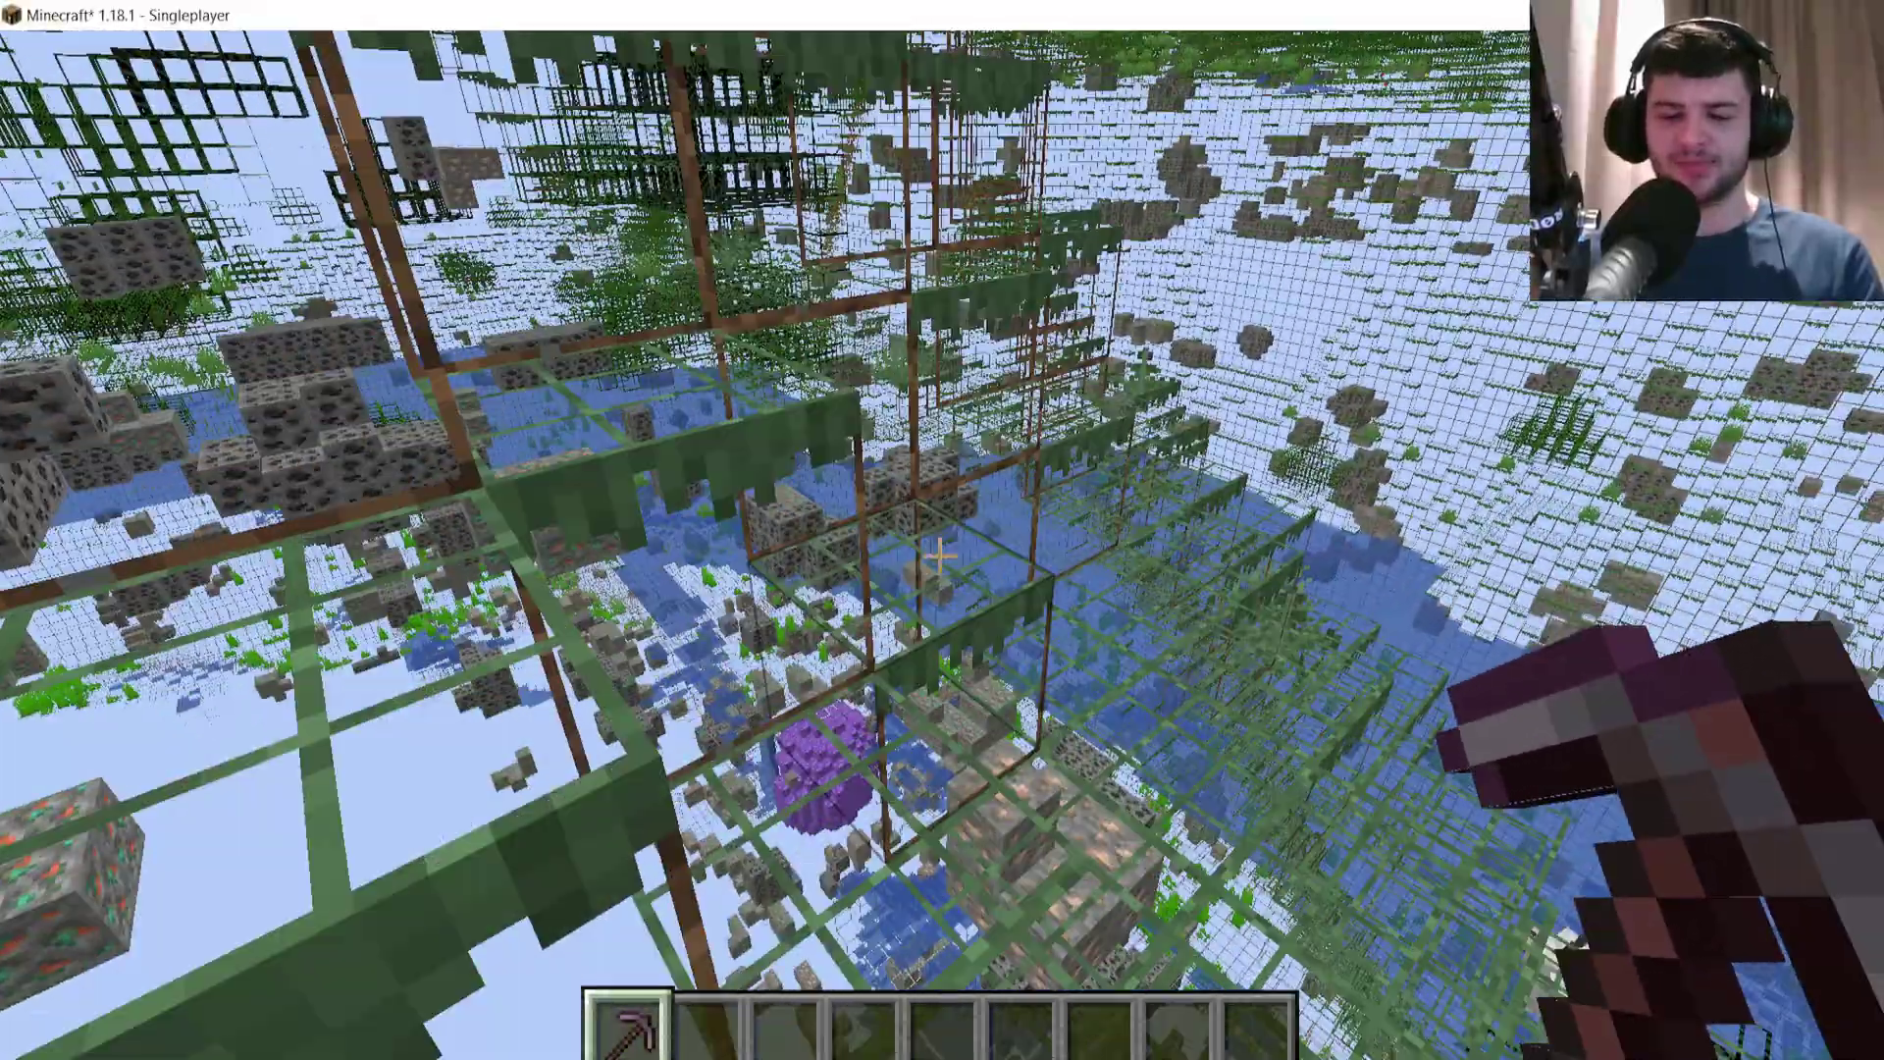
# Step: Examine the OptiFine Video Settings from the paused world
pyautogui.press('Escape')
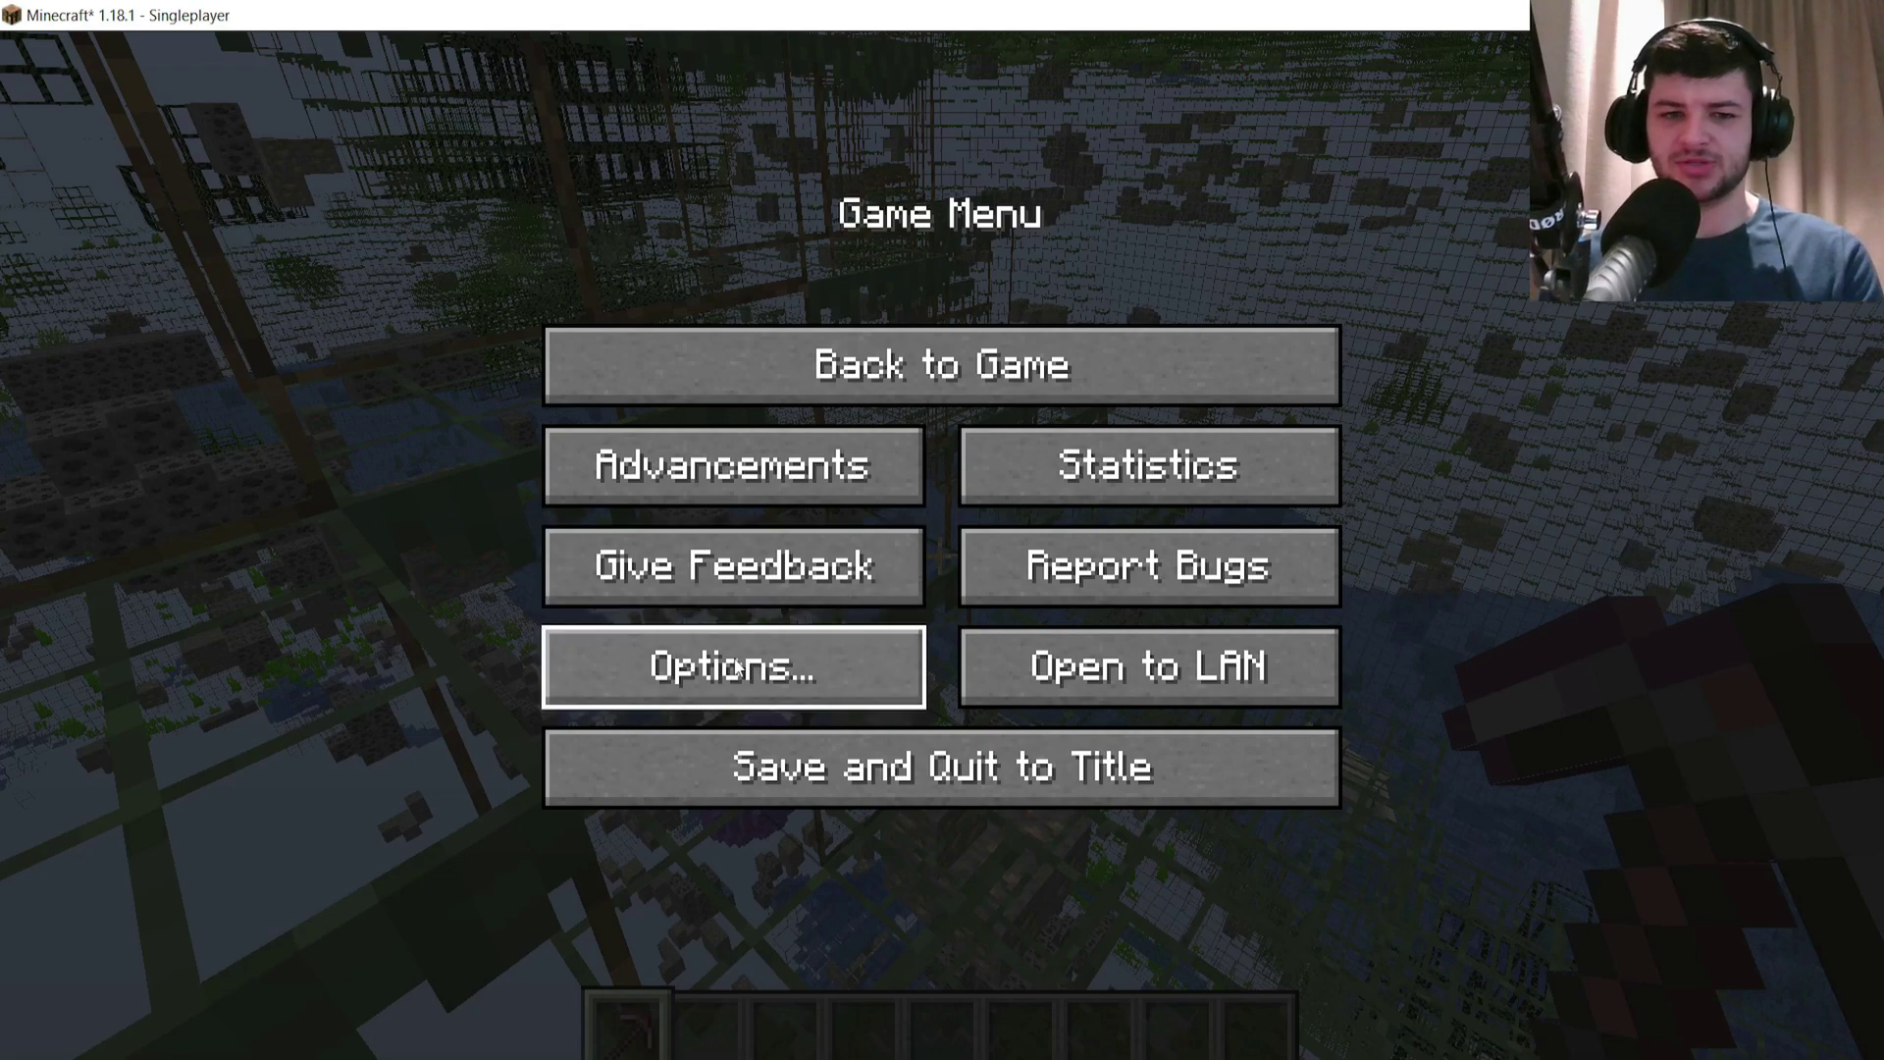
pyautogui.click(735, 665)
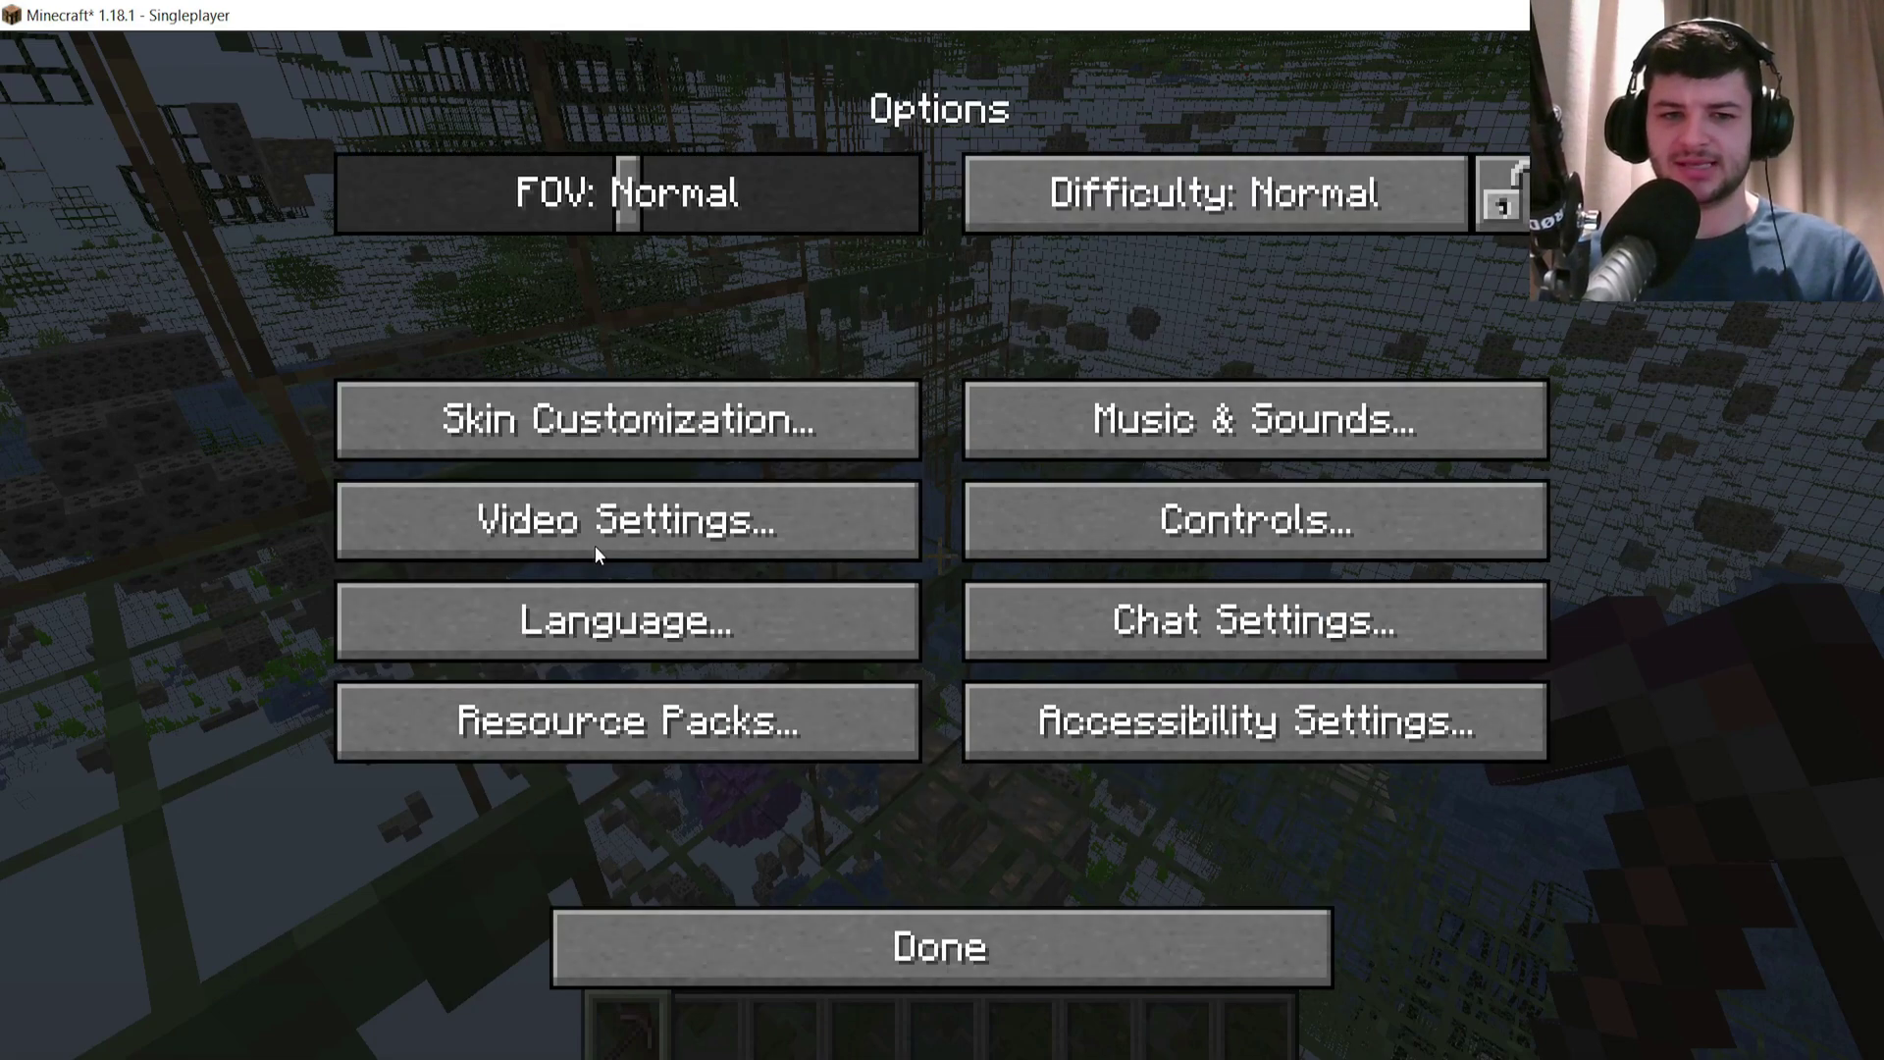
pyautogui.click(592, 547)
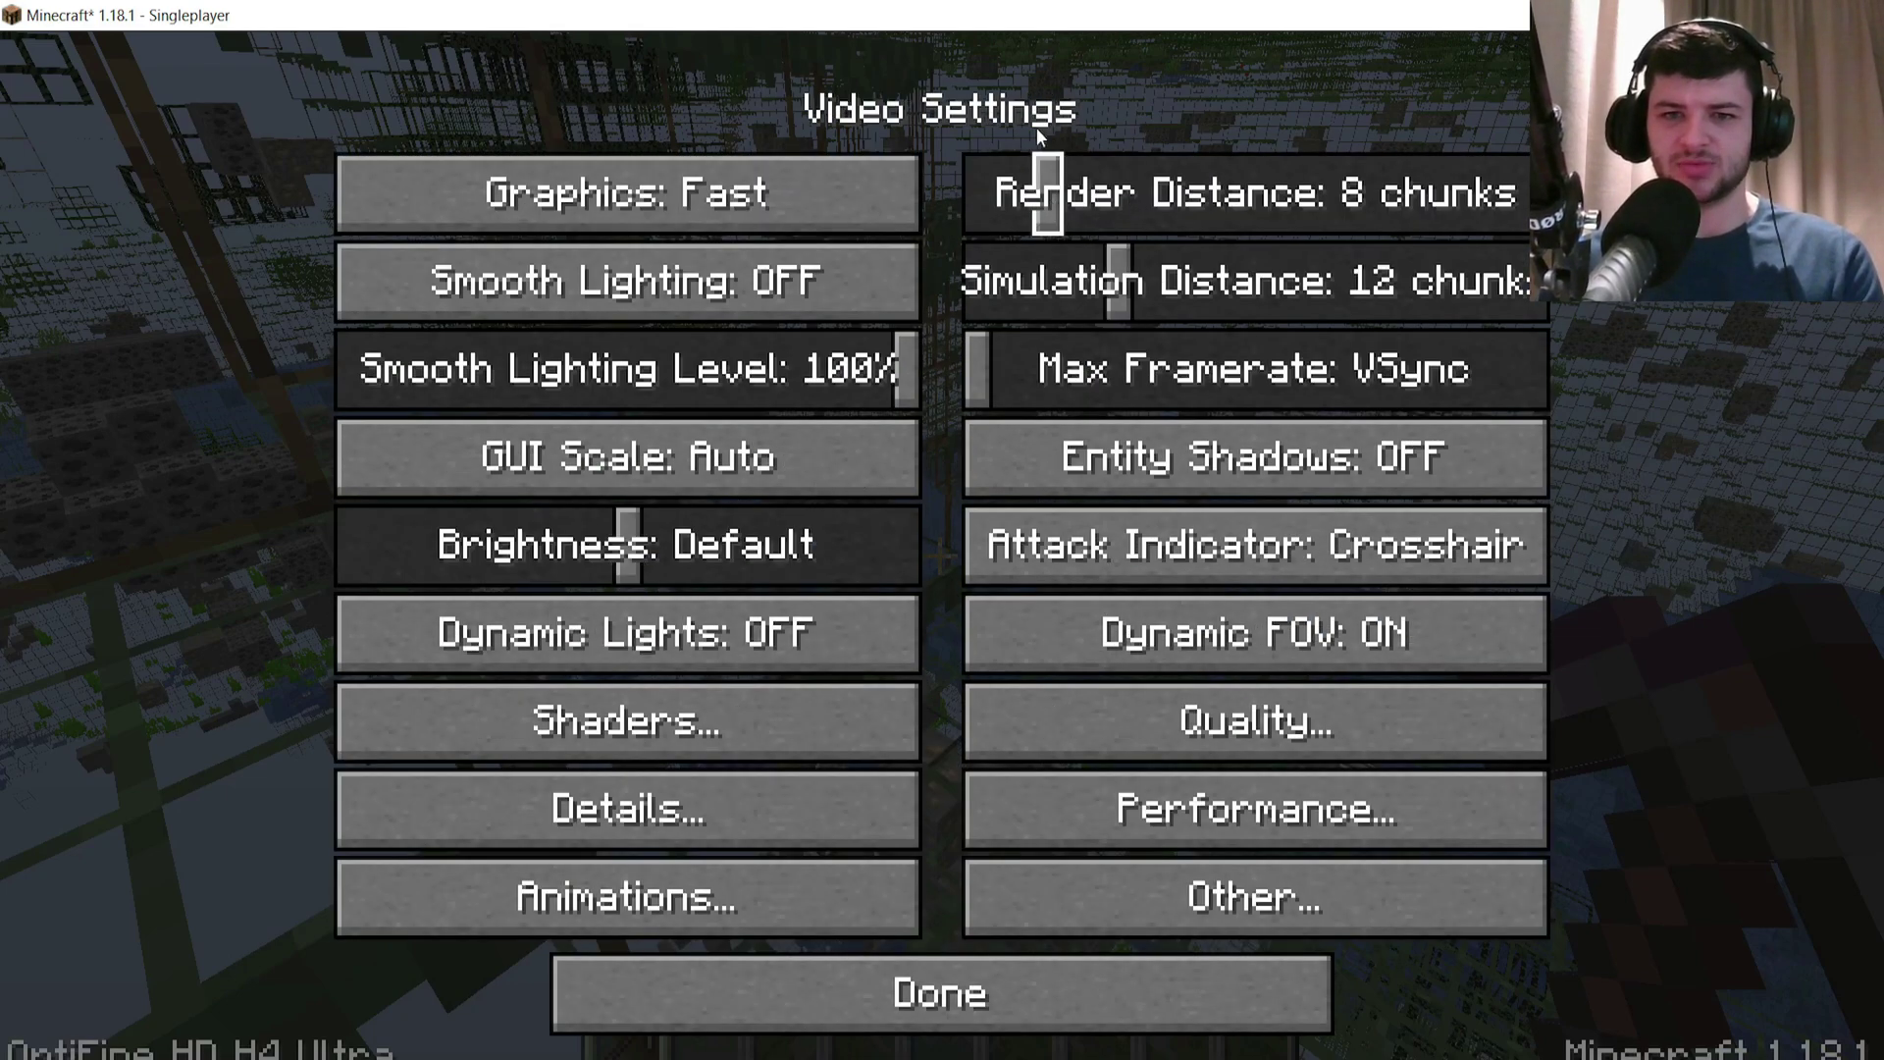
pyautogui.press('Escape')
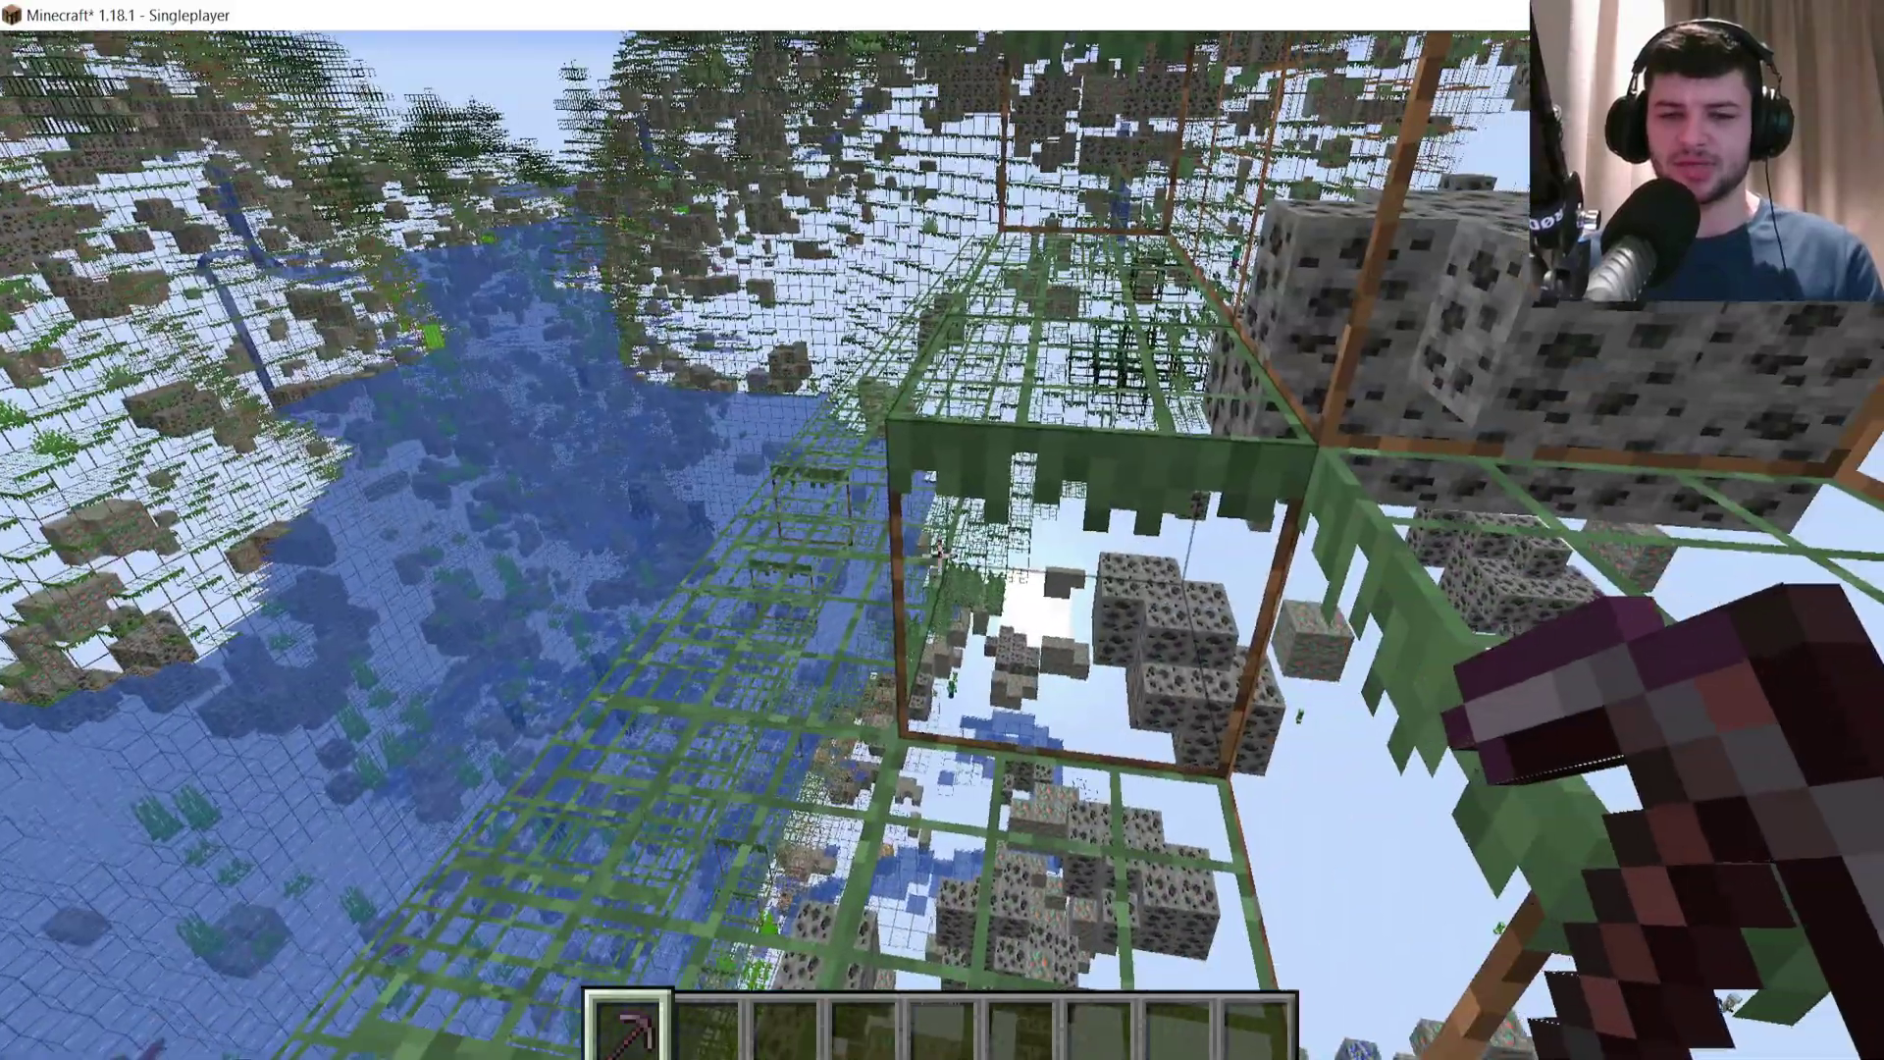
pyautogui.press('e')
pyautogui.press('Escape')
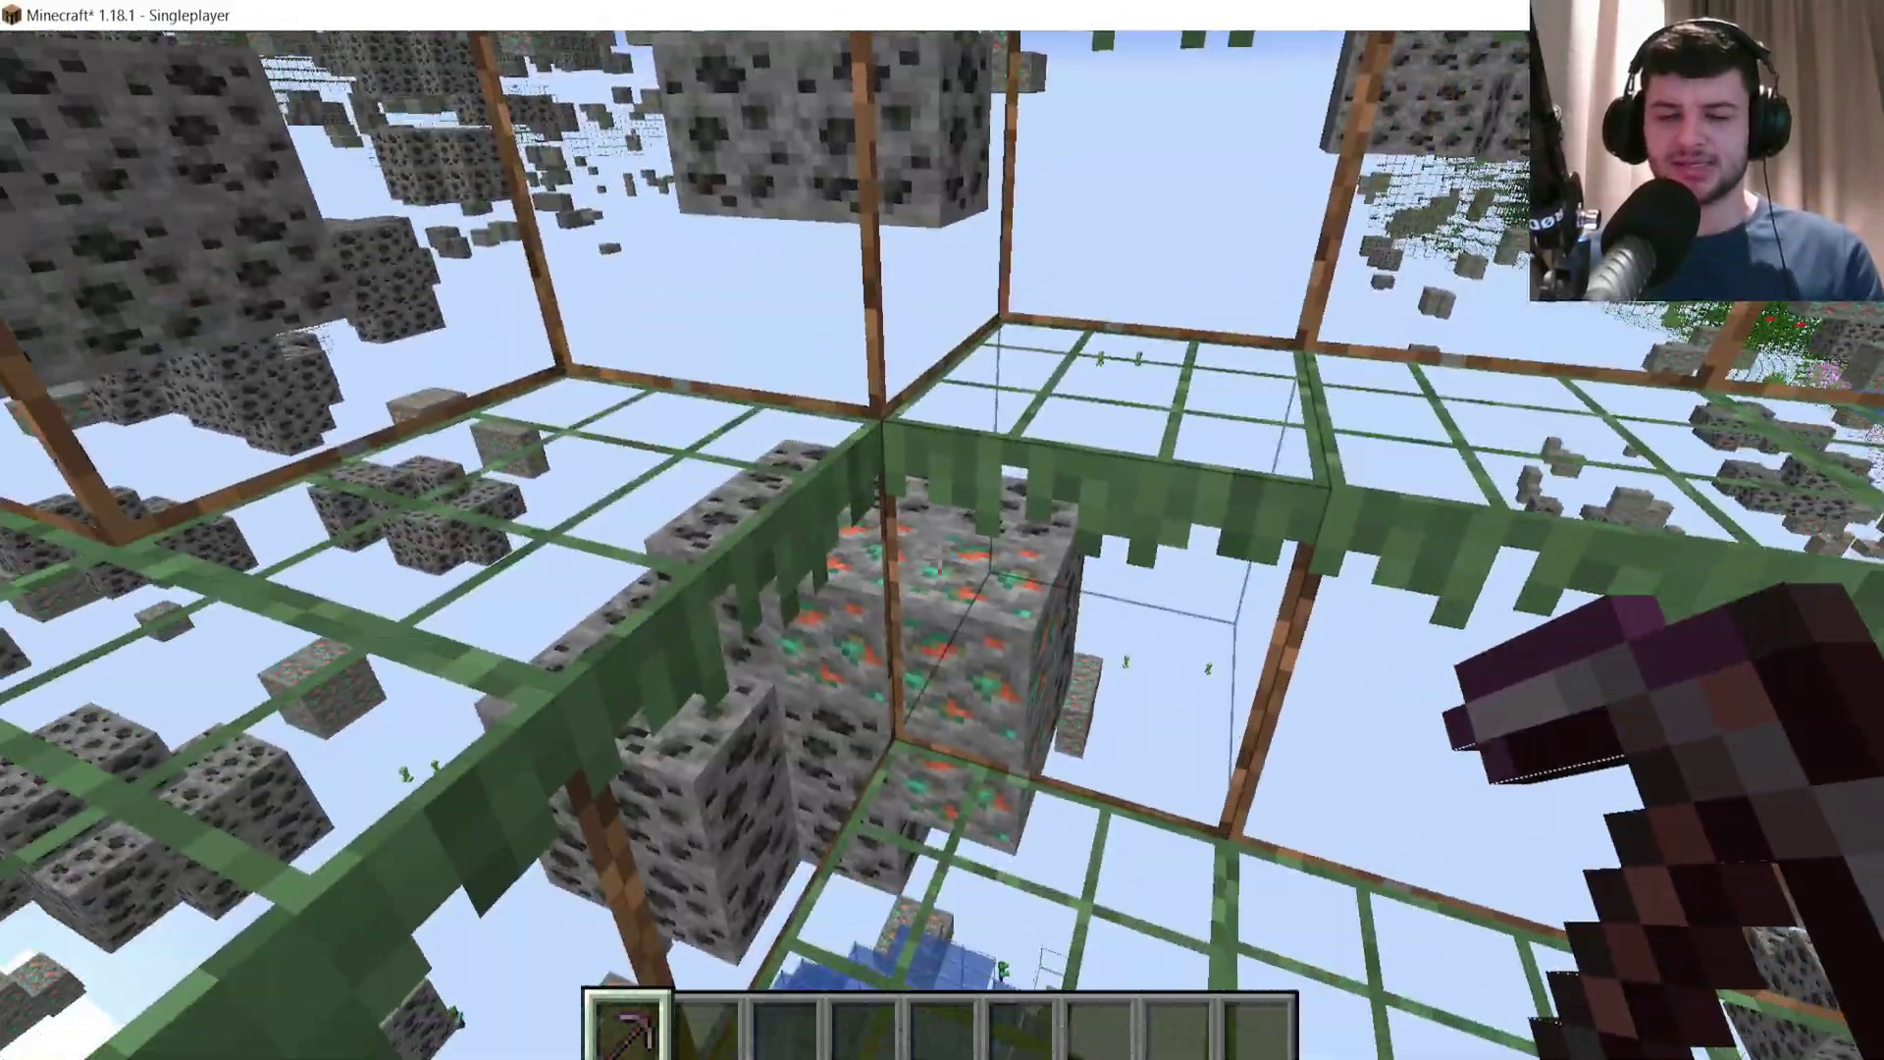
pyautogui.press('Escape')
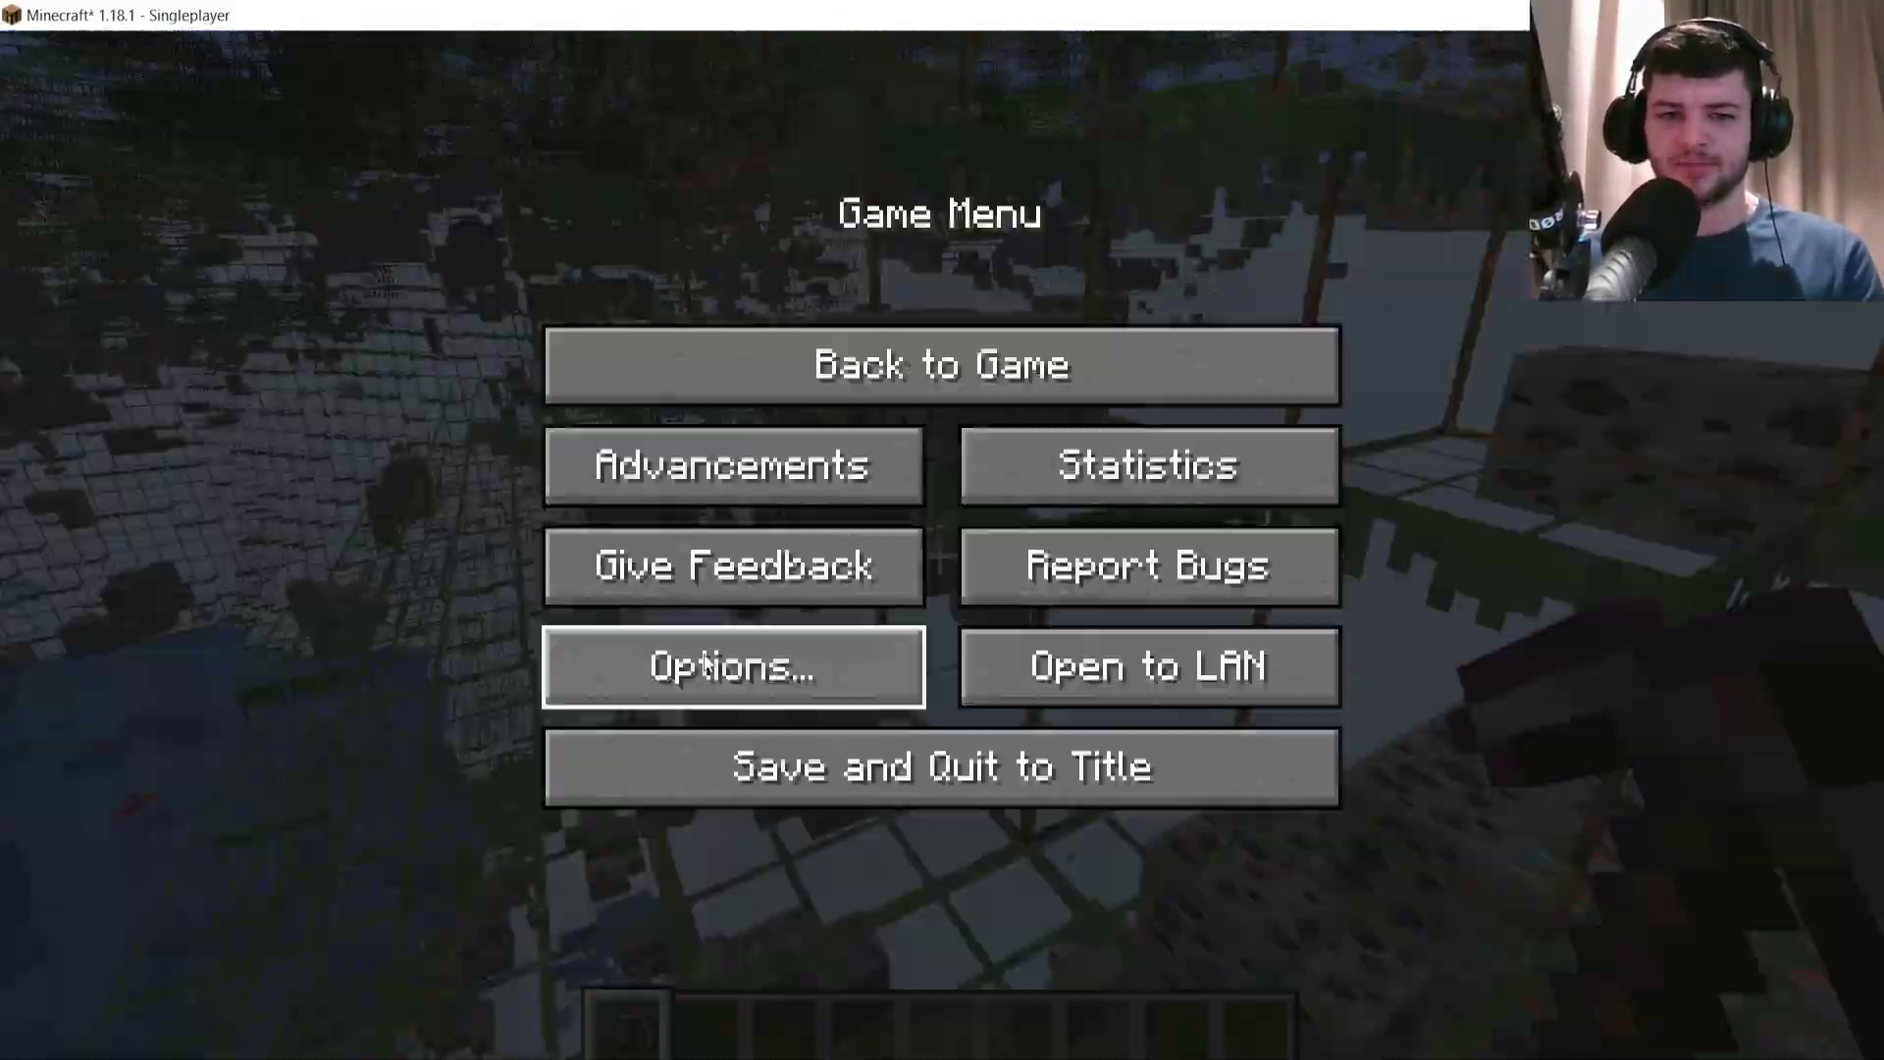
pyautogui.click(716, 663)
pyautogui.click(716, 525)
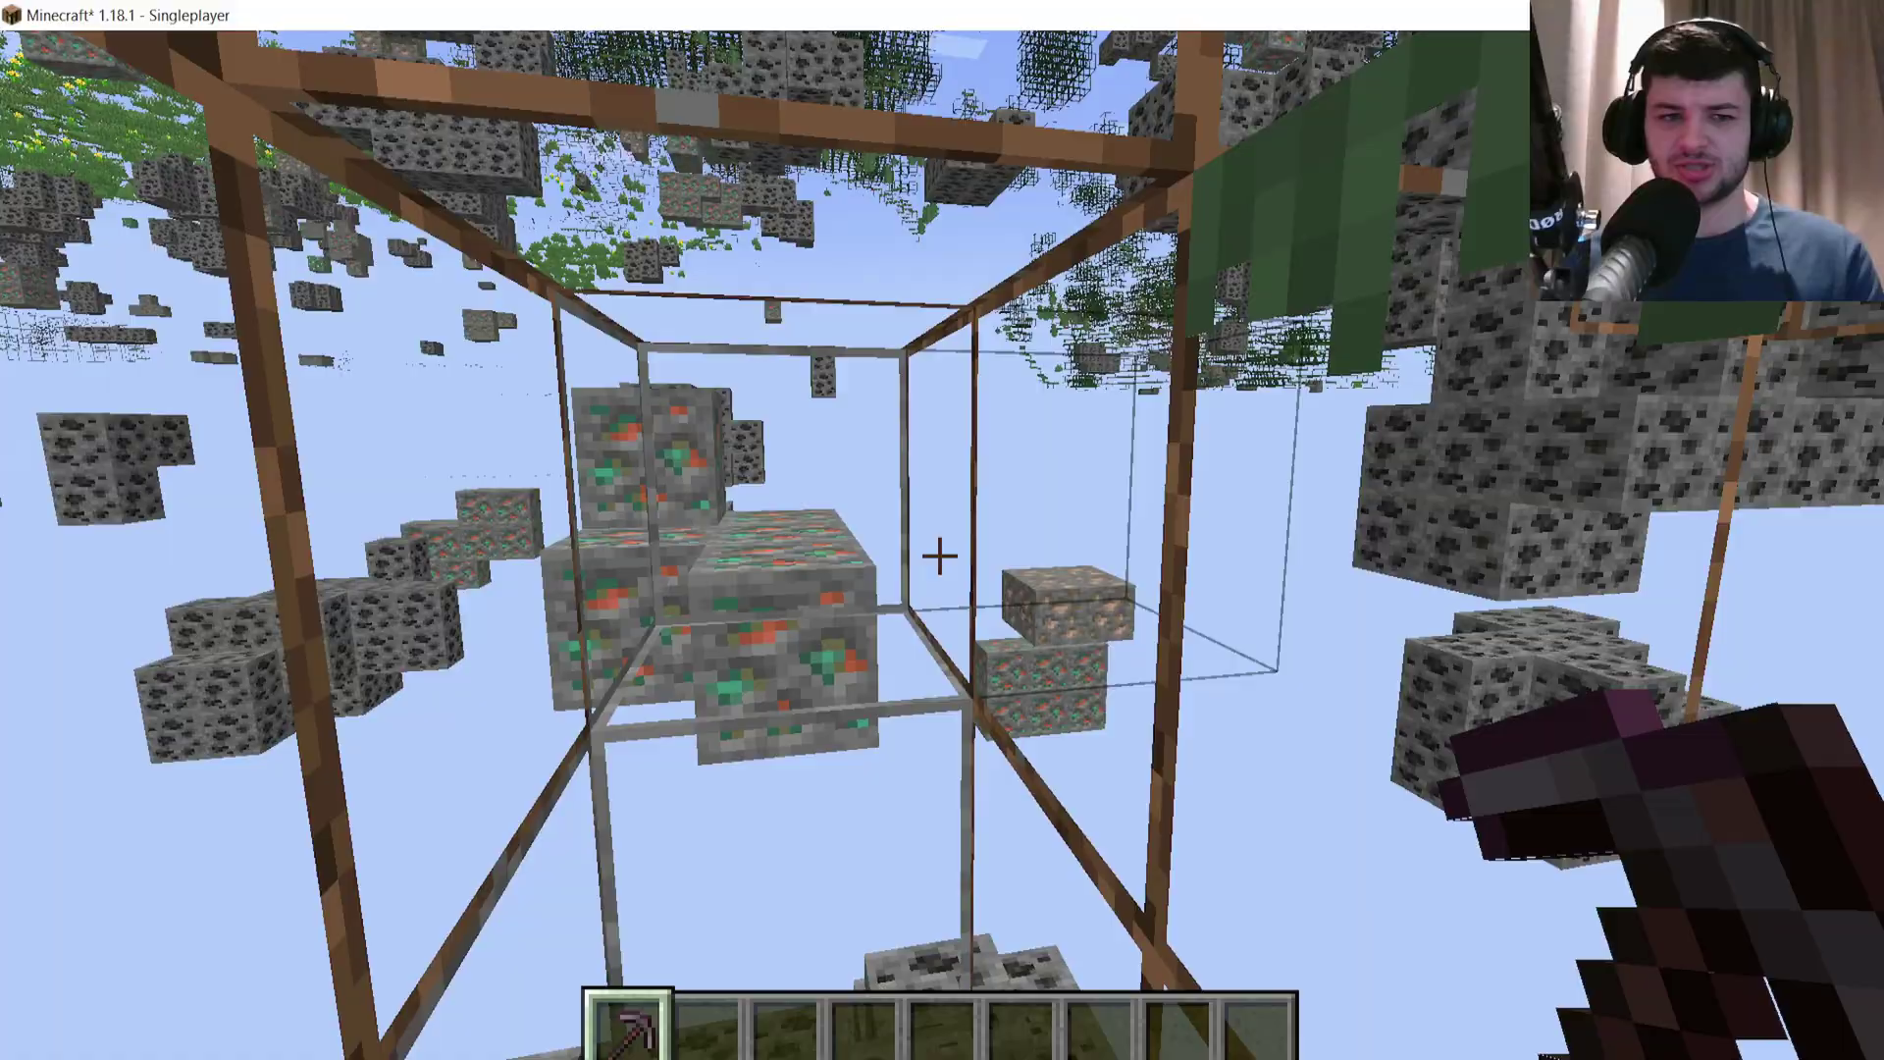
# Step: Move forward to the copper ore ahead and mine through it with the pickaxe
pyautogui.press('w')
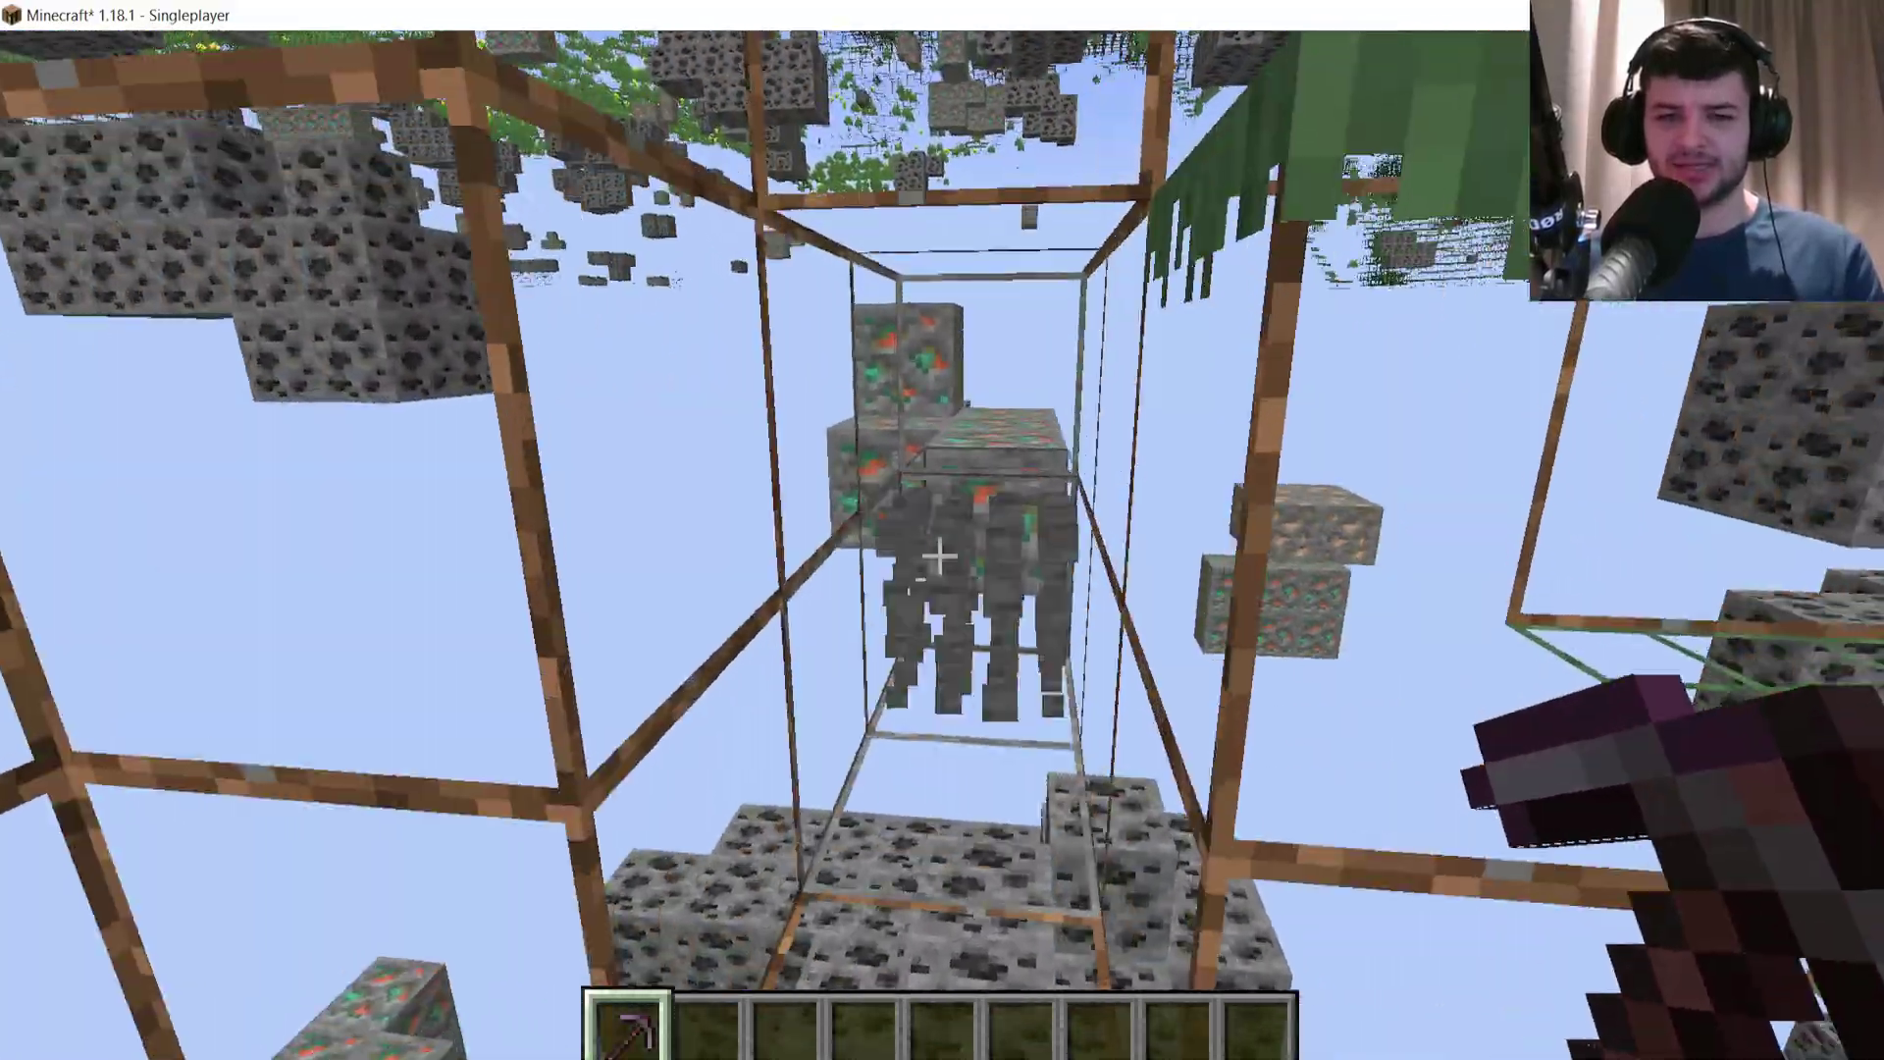
pyautogui.click(937, 555)
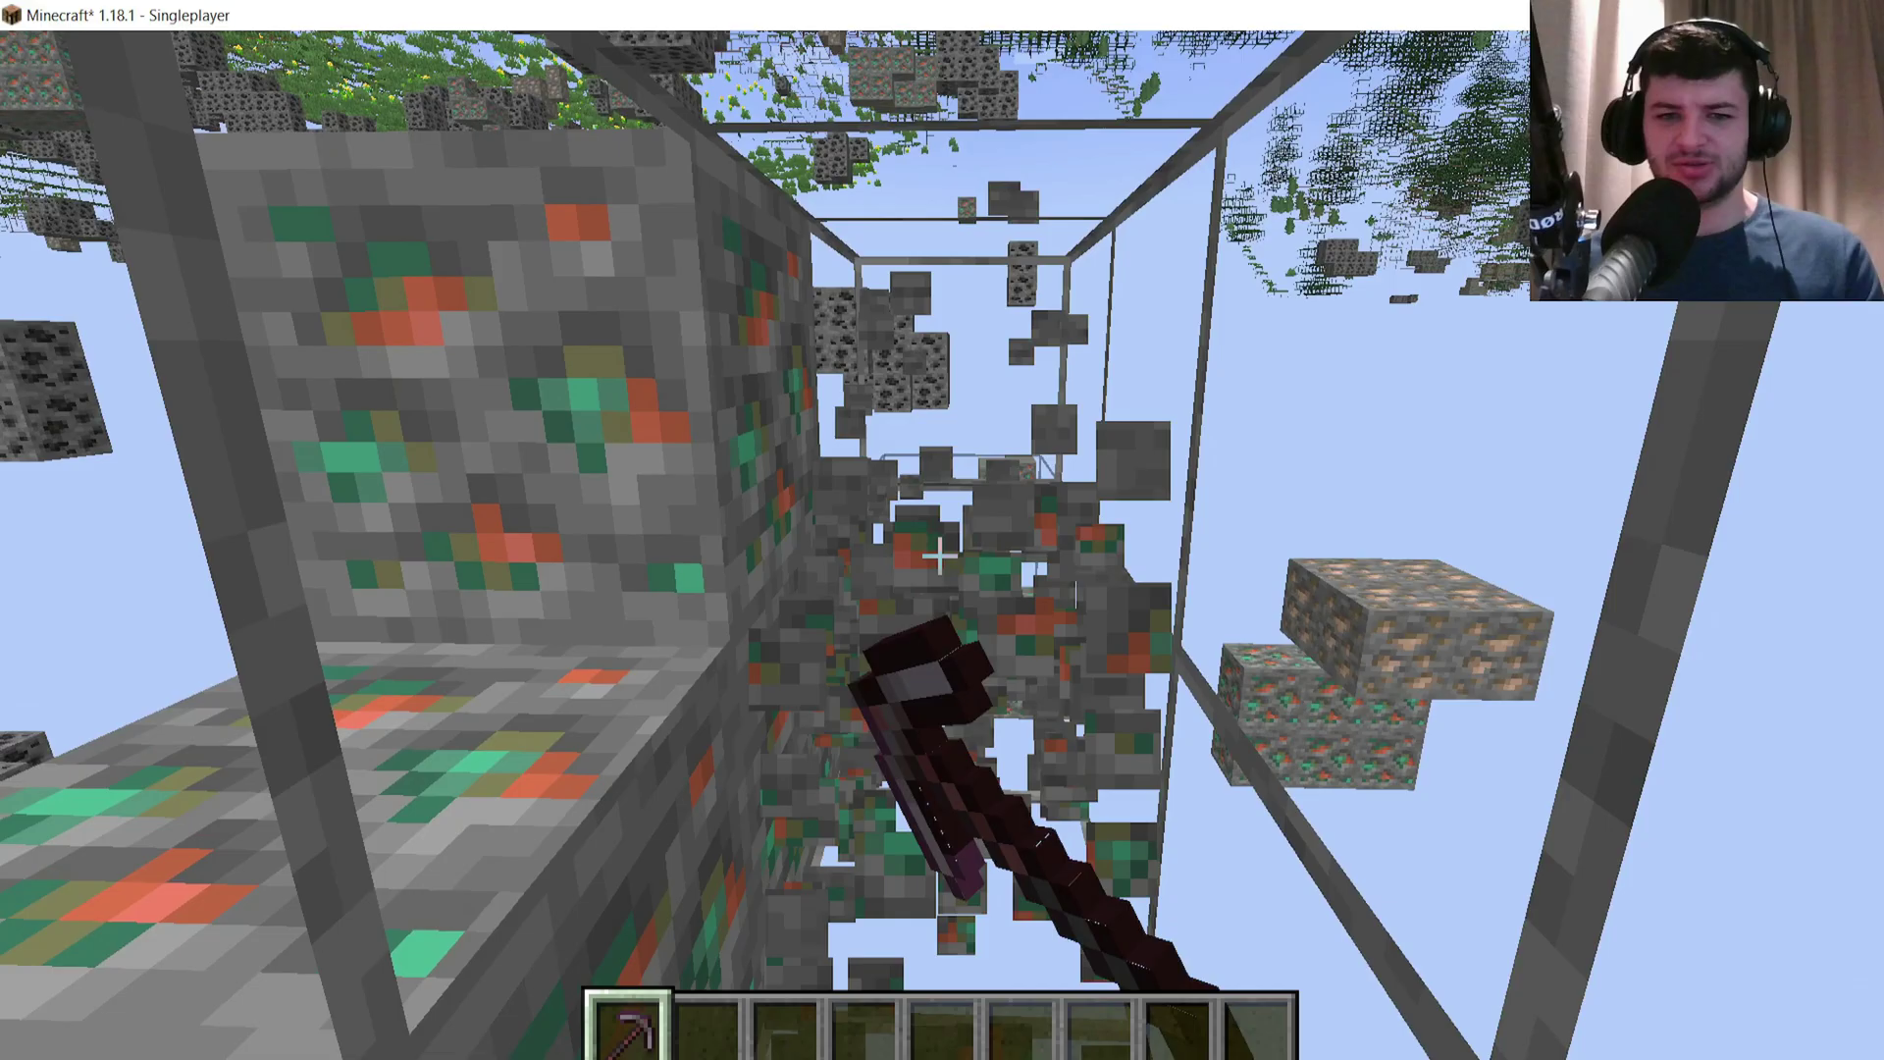
pyautogui.click(940, 555)
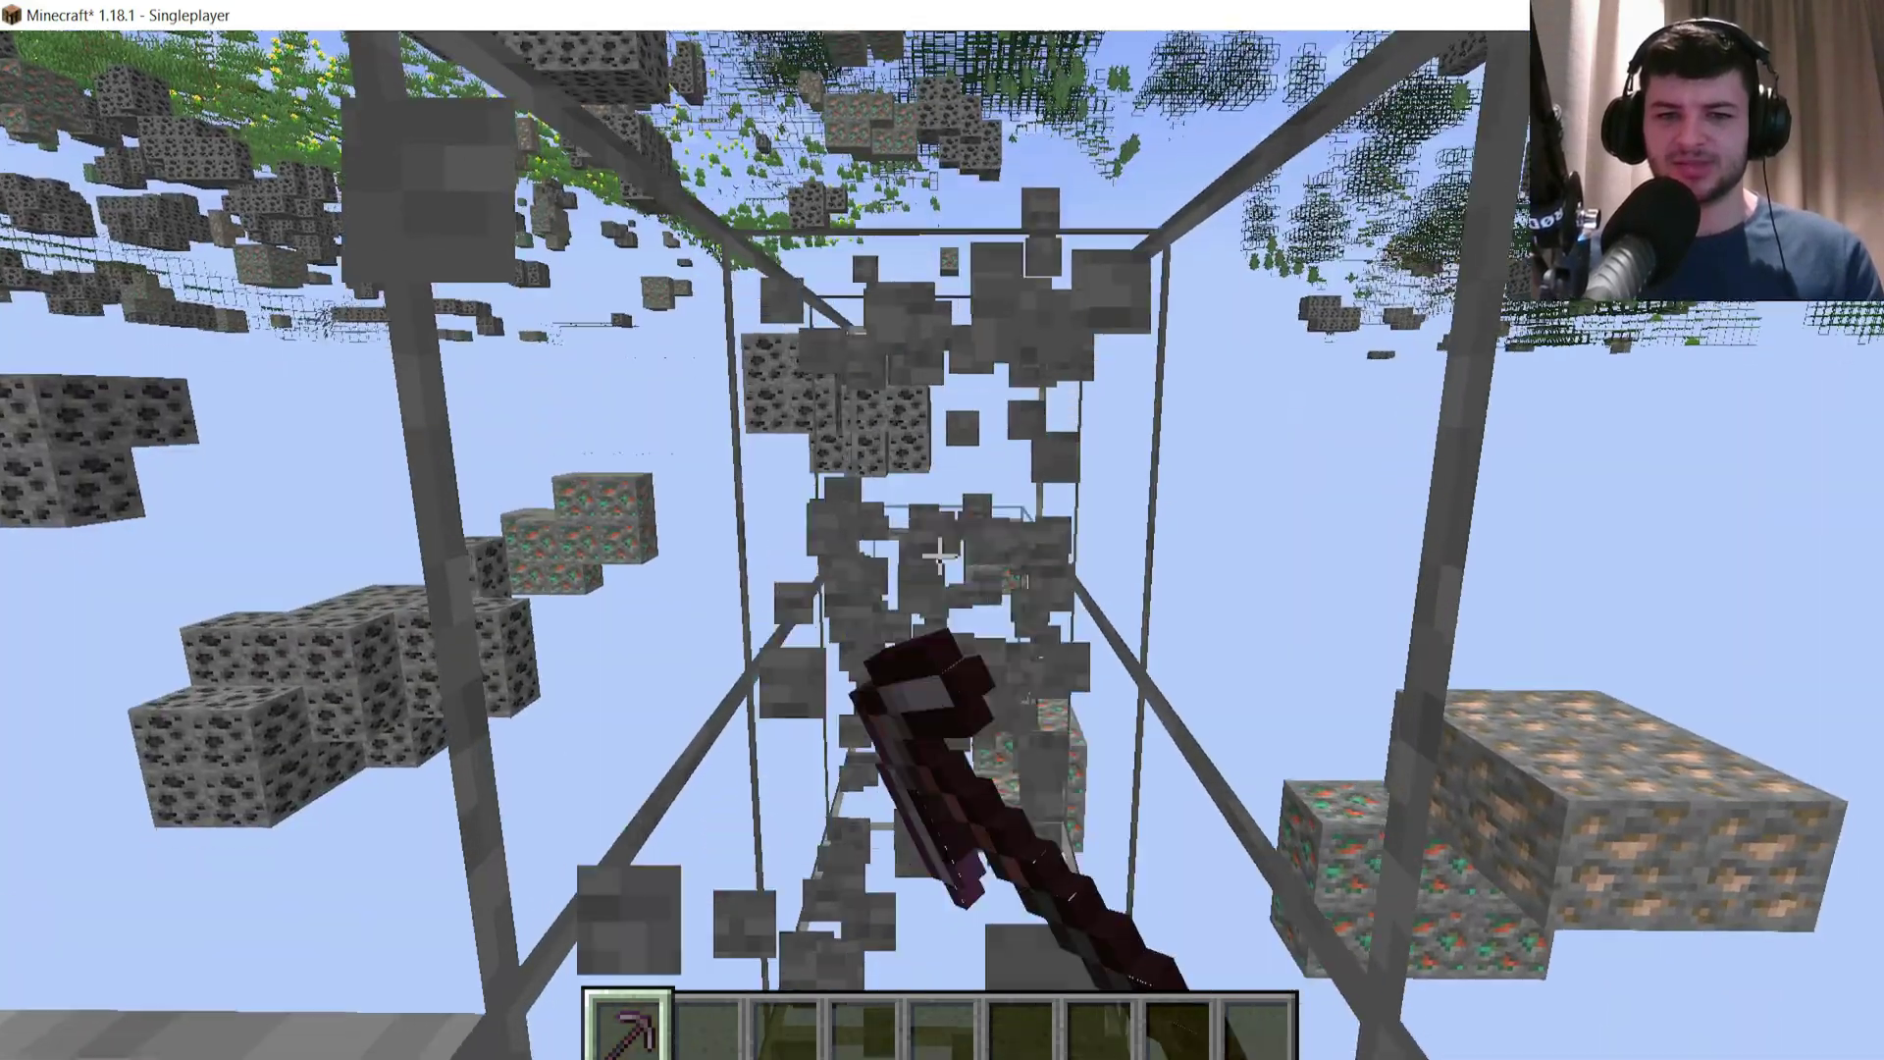
# Step: Set the game mode to Survival and break the first stone blocks ahead with the netherite pickaxe
pyautogui.press('/')
pyautogui.write('g')
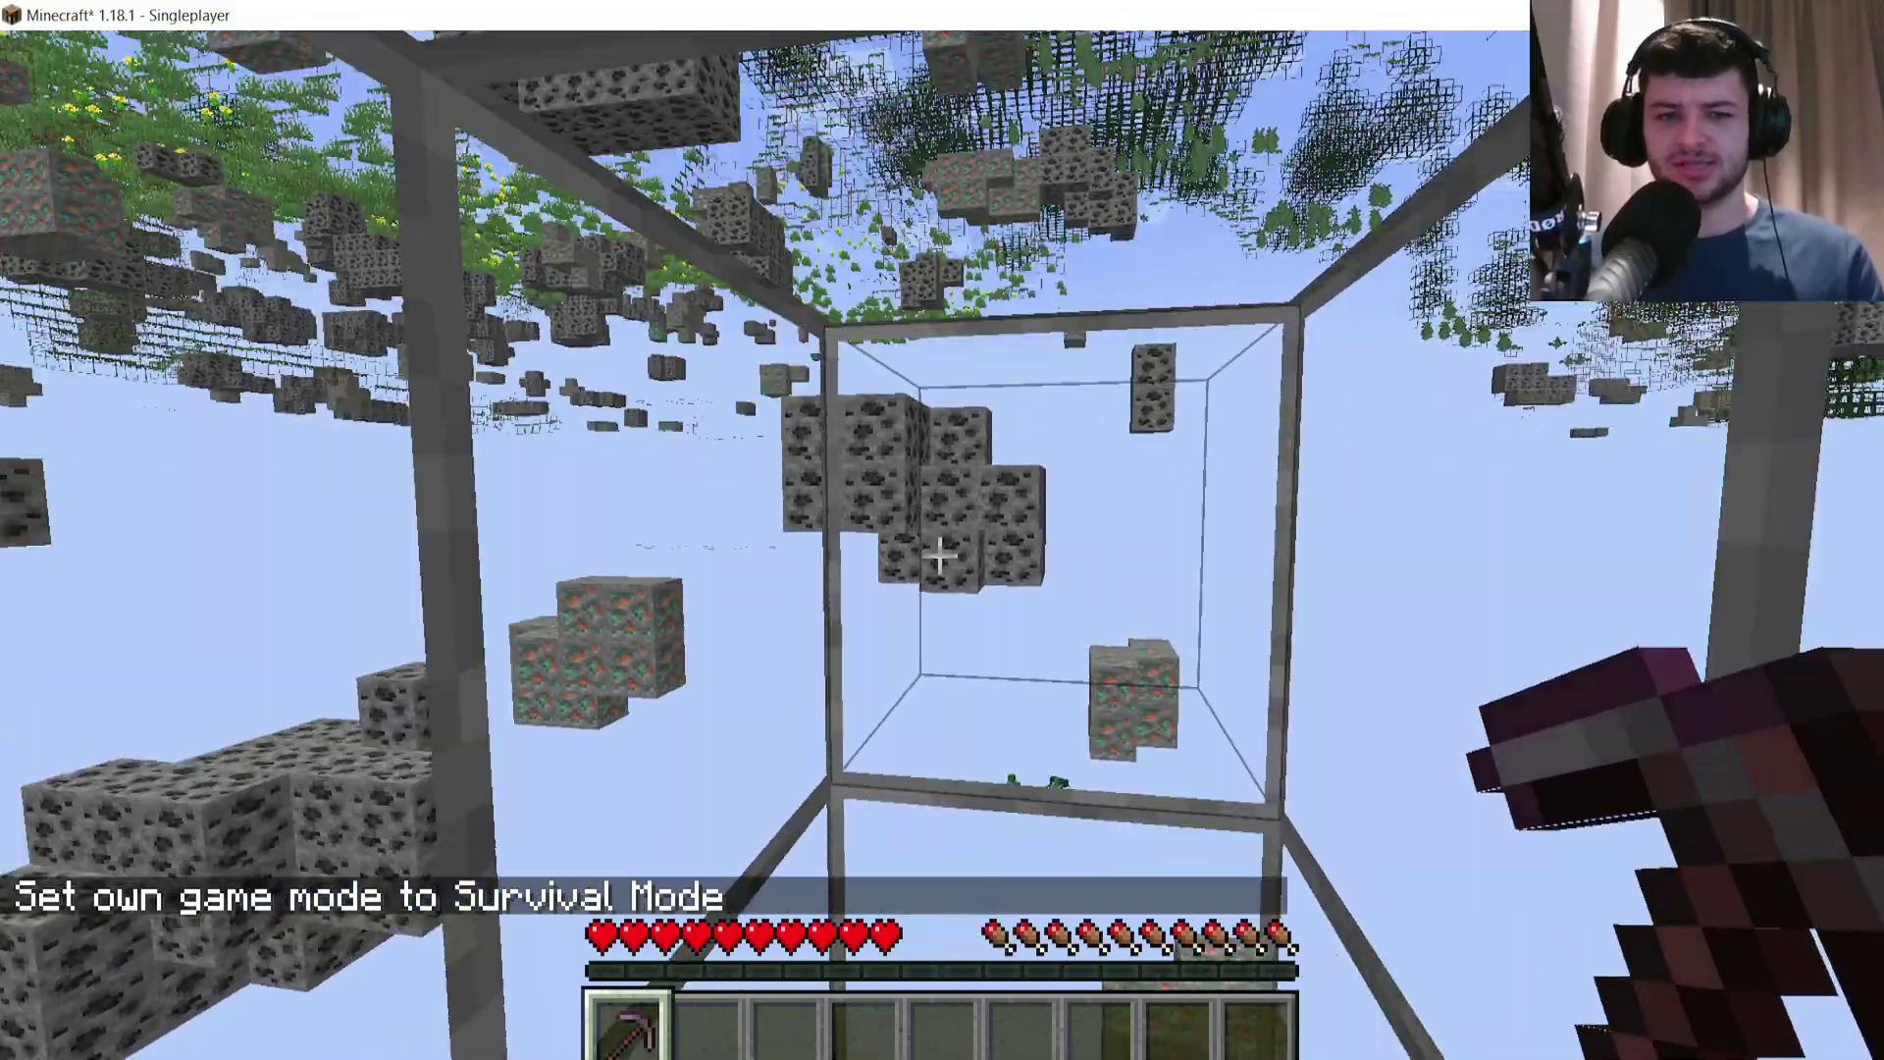
pyautogui.click(939, 556)
pyautogui.click(939, 556)
pyautogui.click(939, 556)
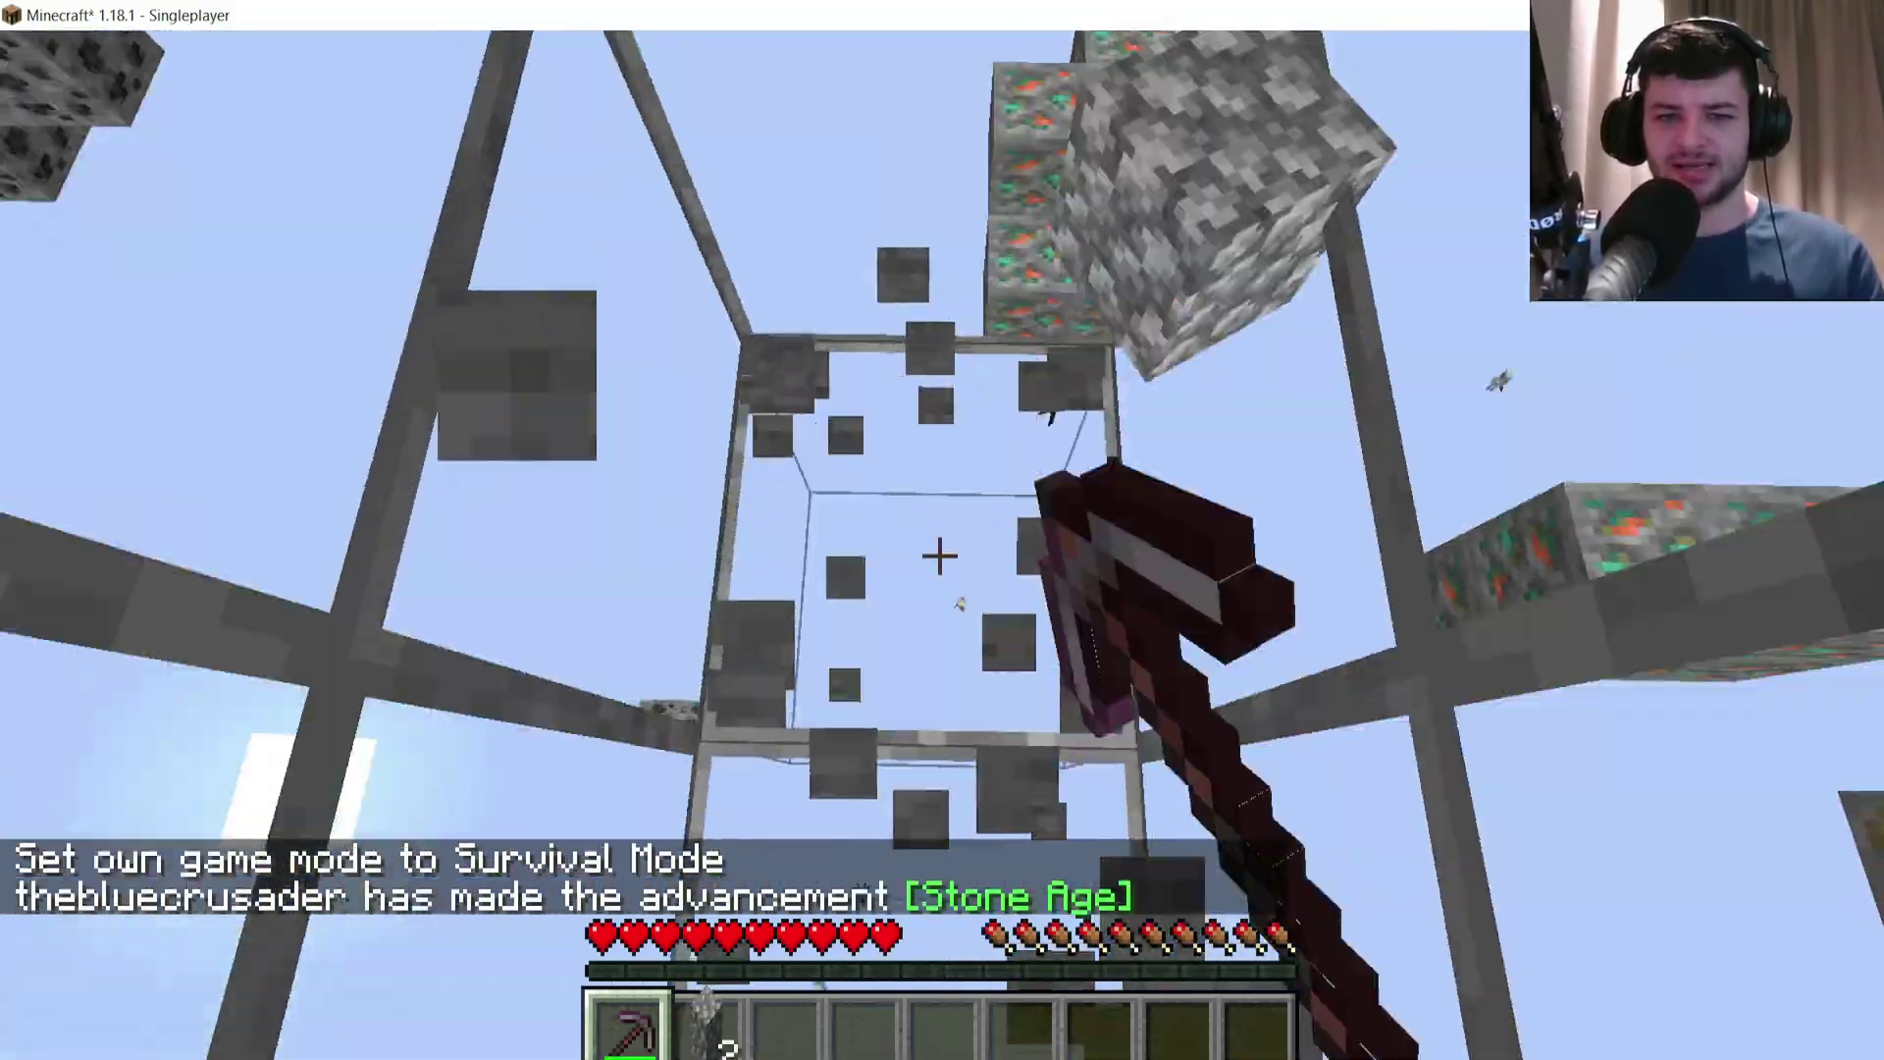
# Step: Dig a shaft down through the stone toward the copper ore and lava deep below
pyautogui.click(939, 556)
pyautogui.click(939, 555)
pyautogui.click(939, 556)
pyautogui.click(940, 556)
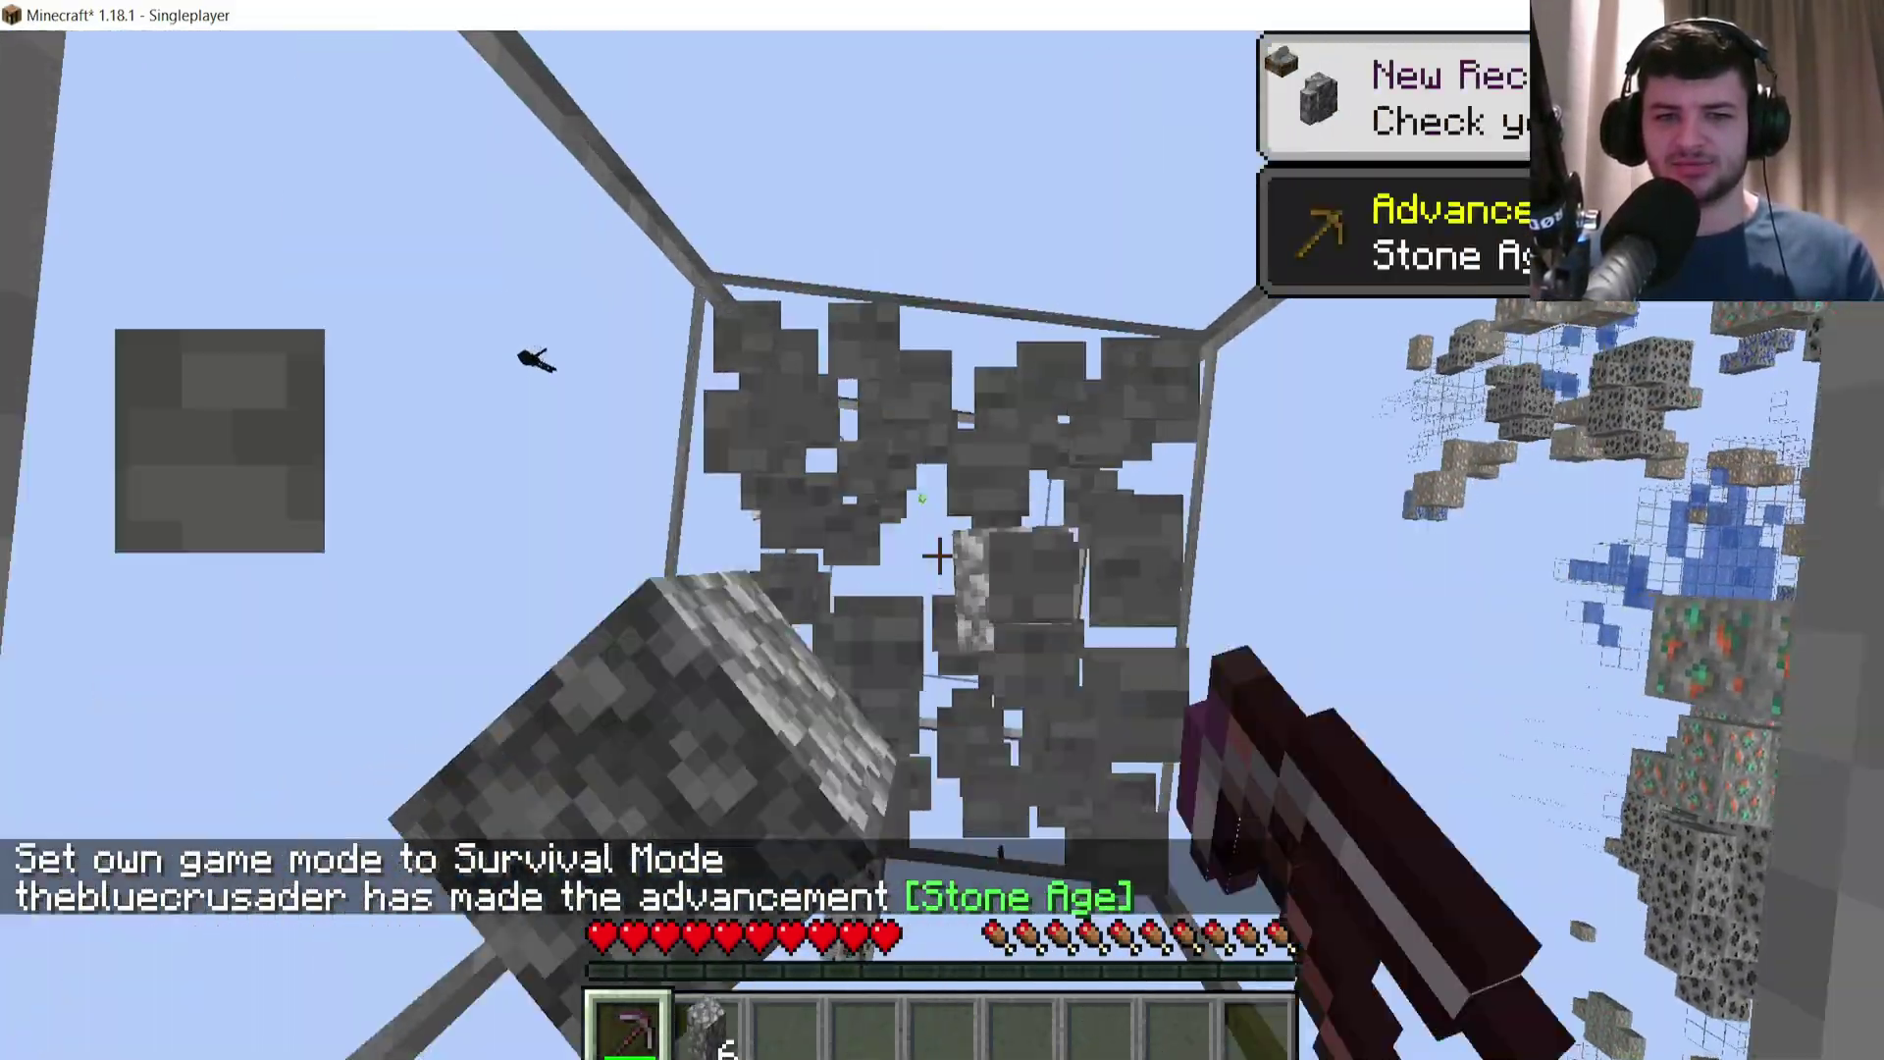
pyautogui.click(940, 555)
pyautogui.click(939, 555)
pyautogui.click(940, 556)
pyautogui.click(939, 556)
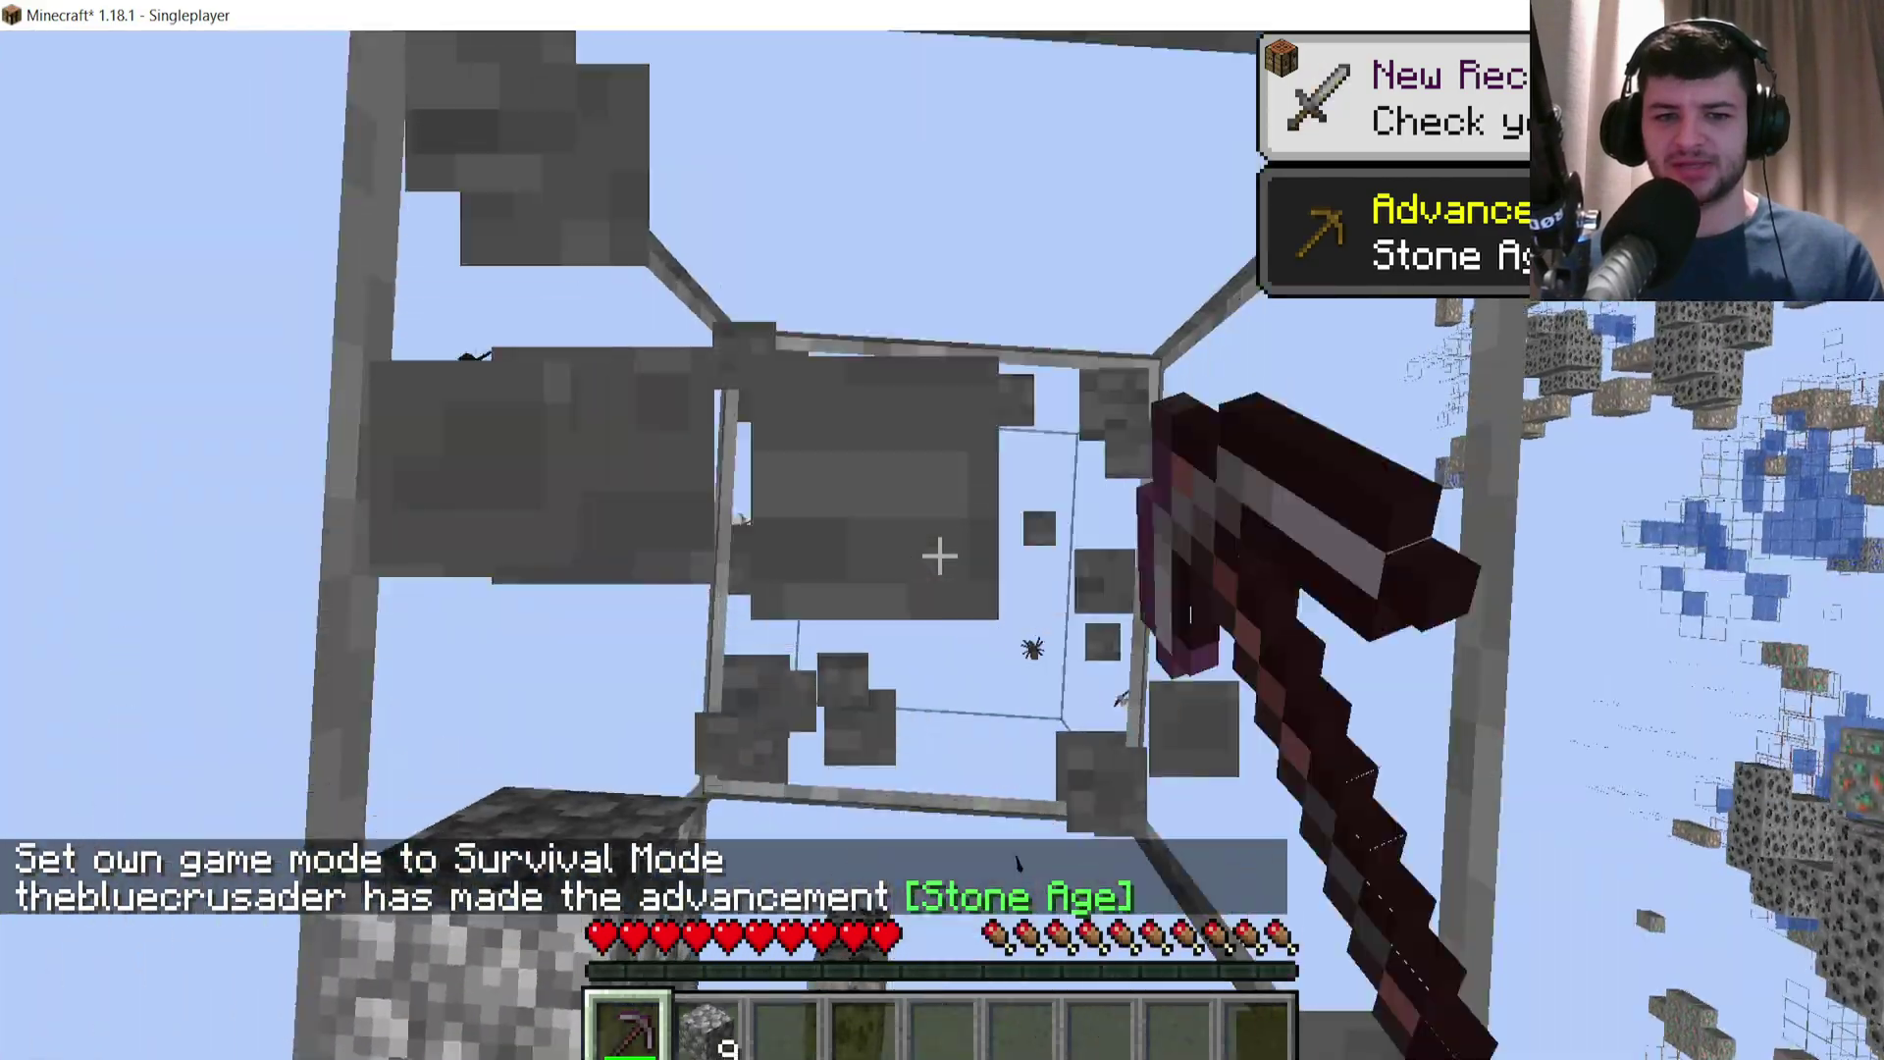
pyautogui.click(939, 555)
pyautogui.click(939, 556)
pyautogui.click(939, 555)
pyautogui.click(939, 555)
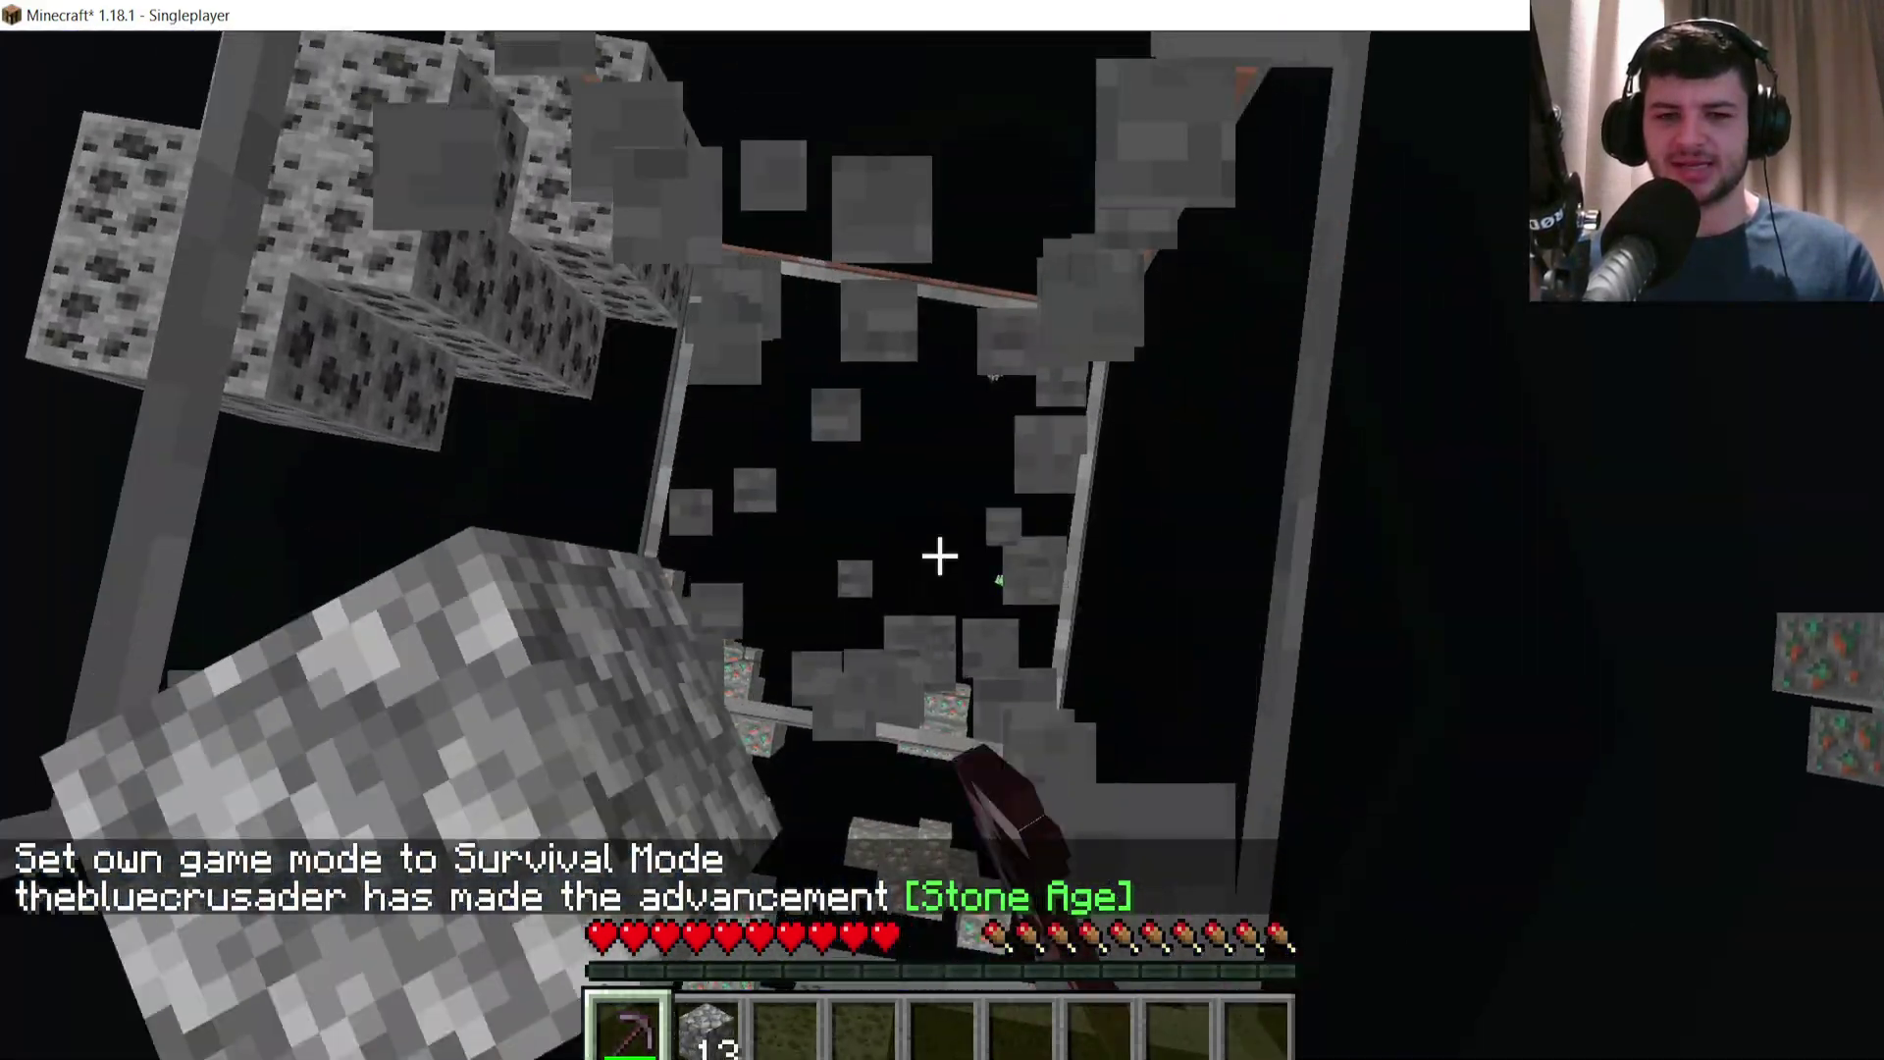
pyautogui.click(940, 555)
pyautogui.click(939, 555)
pyautogui.click(939, 555)
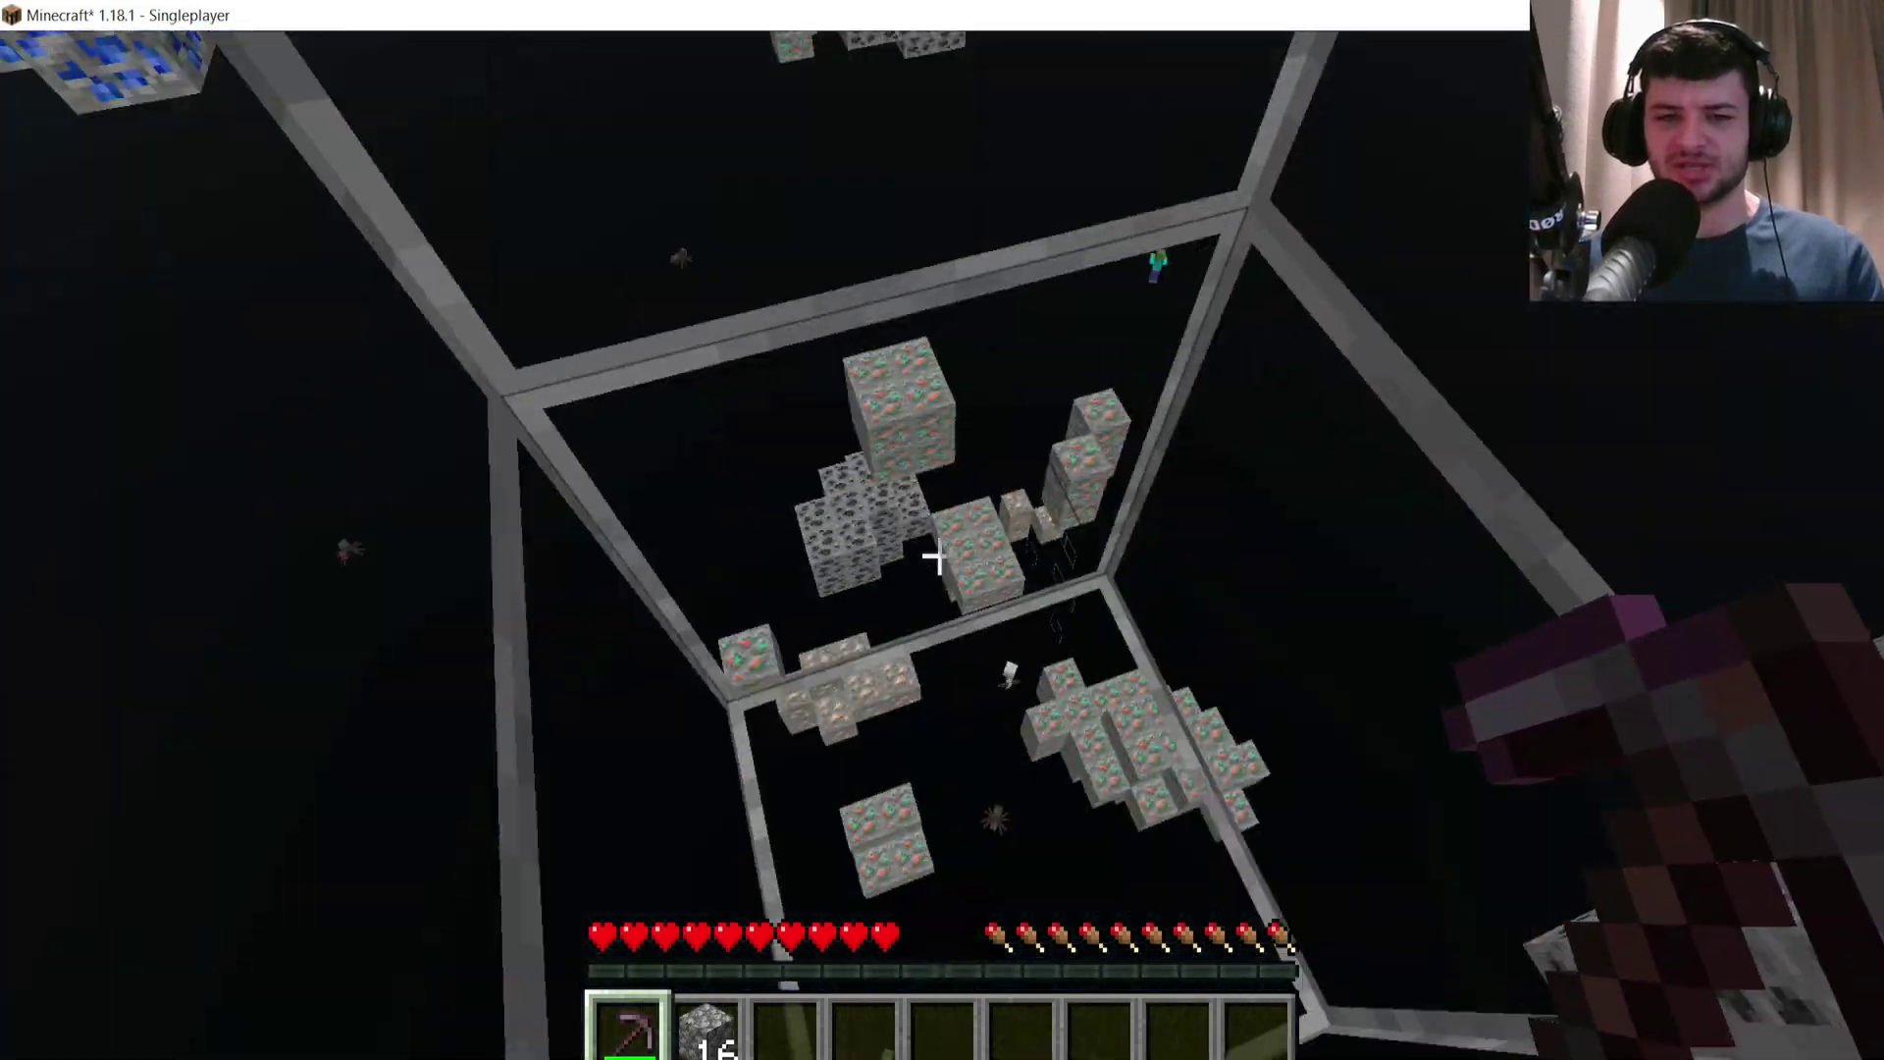
pyautogui.click(933, 556)
pyautogui.click(933, 555)
pyautogui.click(933, 555)
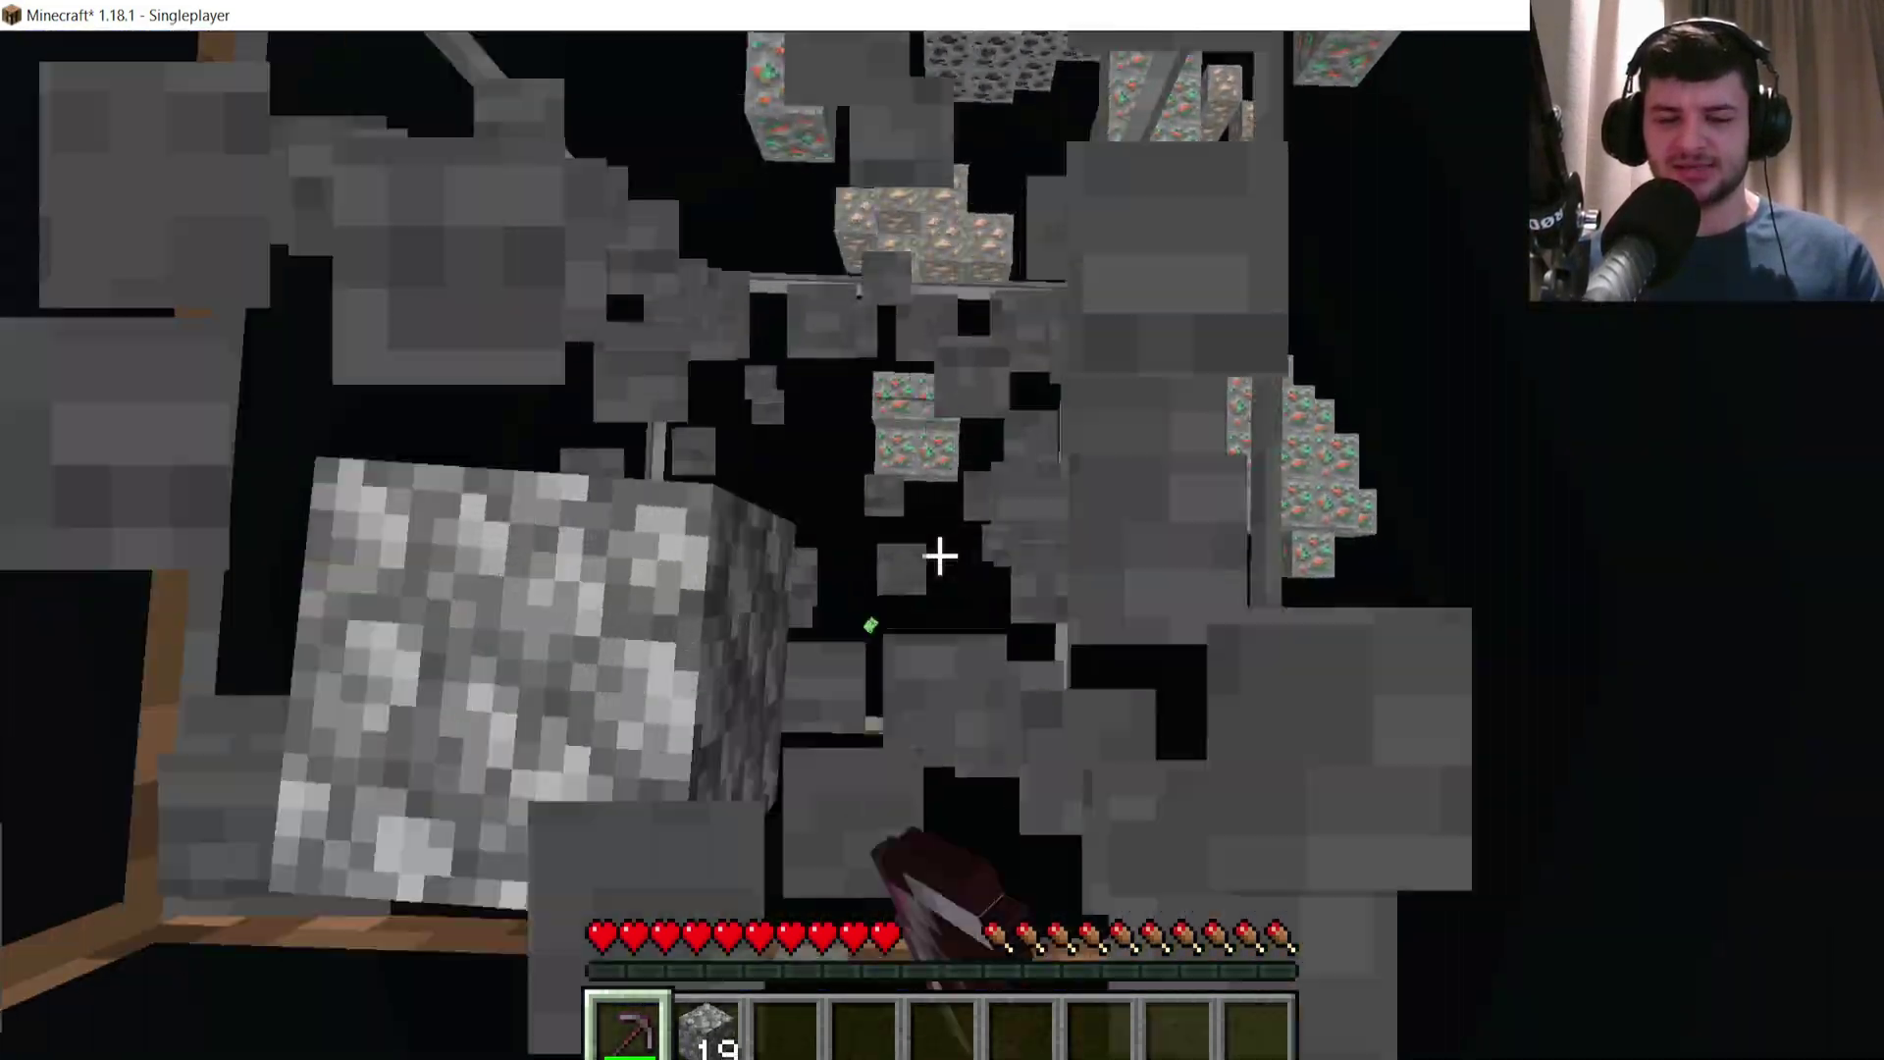
pyautogui.click(939, 556)
pyautogui.click(939, 556)
pyautogui.click(939, 555)
pyautogui.click(939, 556)
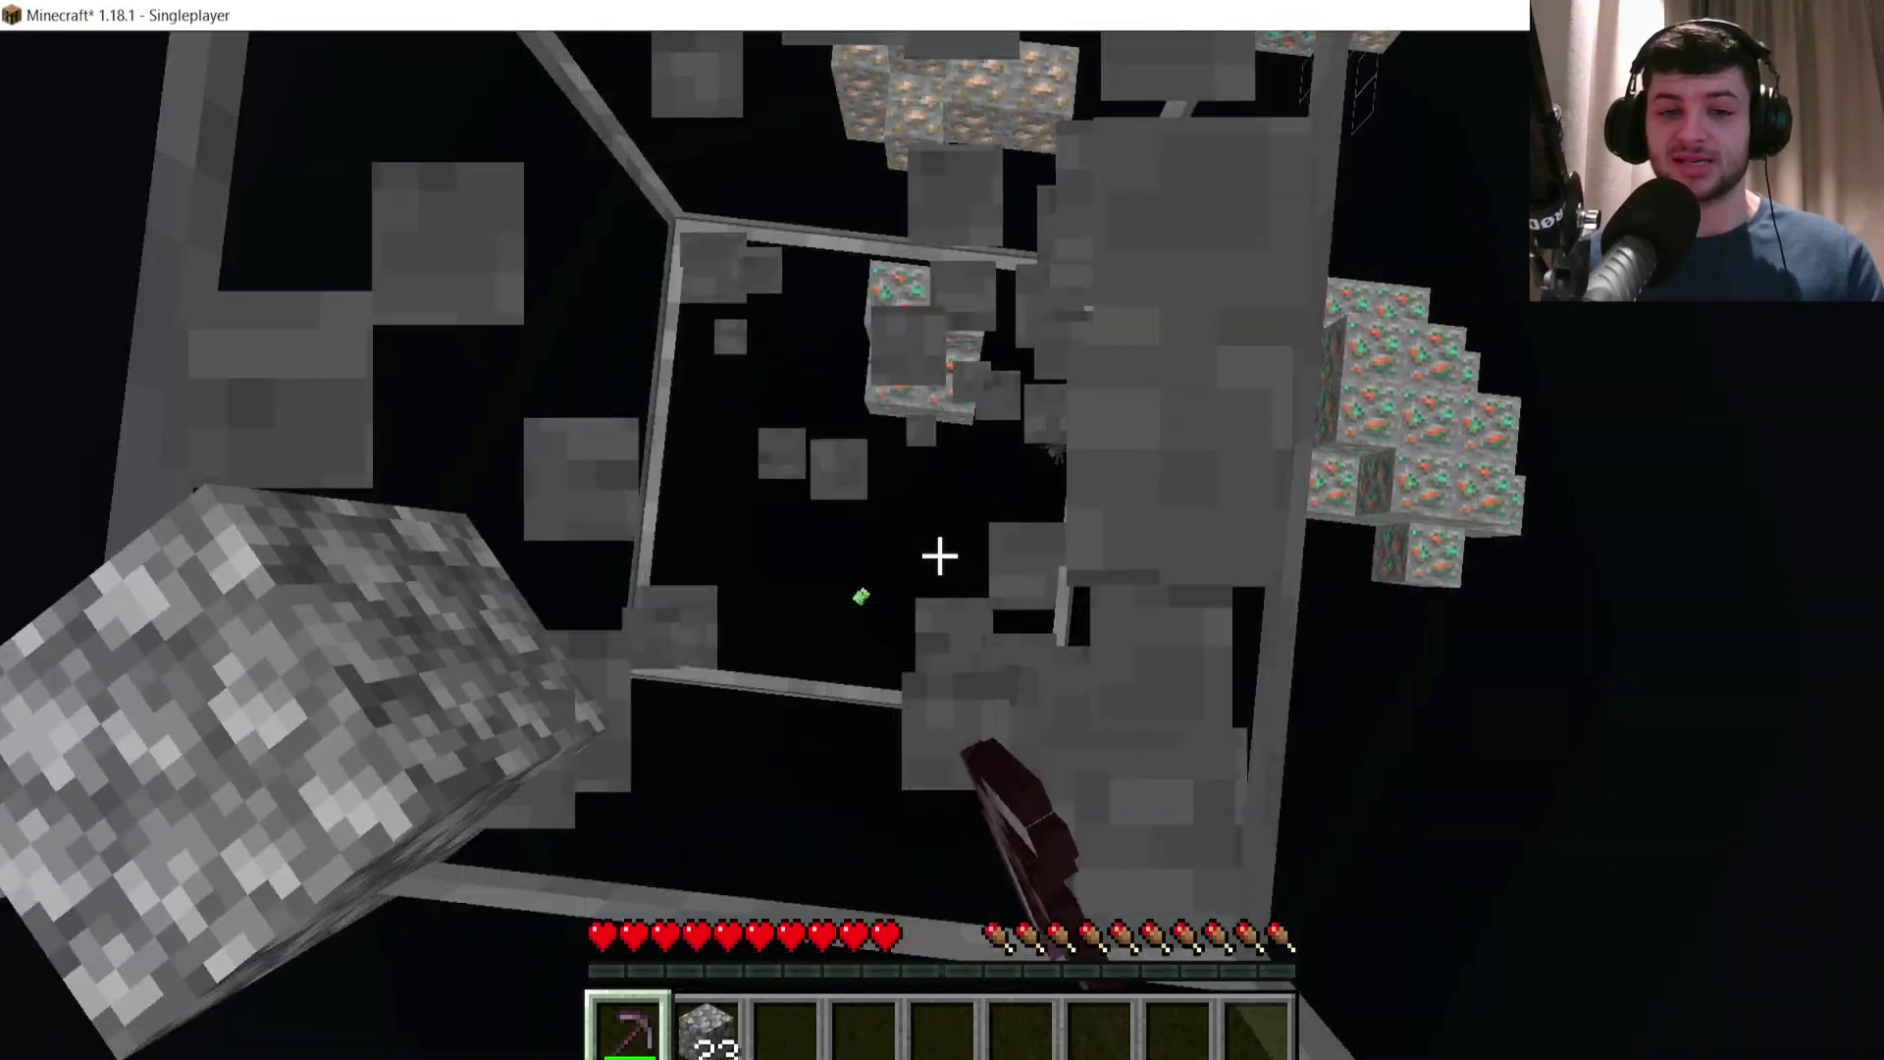
pyautogui.click(939, 556)
pyautogui.click(939, 556)
pyautogui.click(939, 556)
pyautogui.click(939, 555)
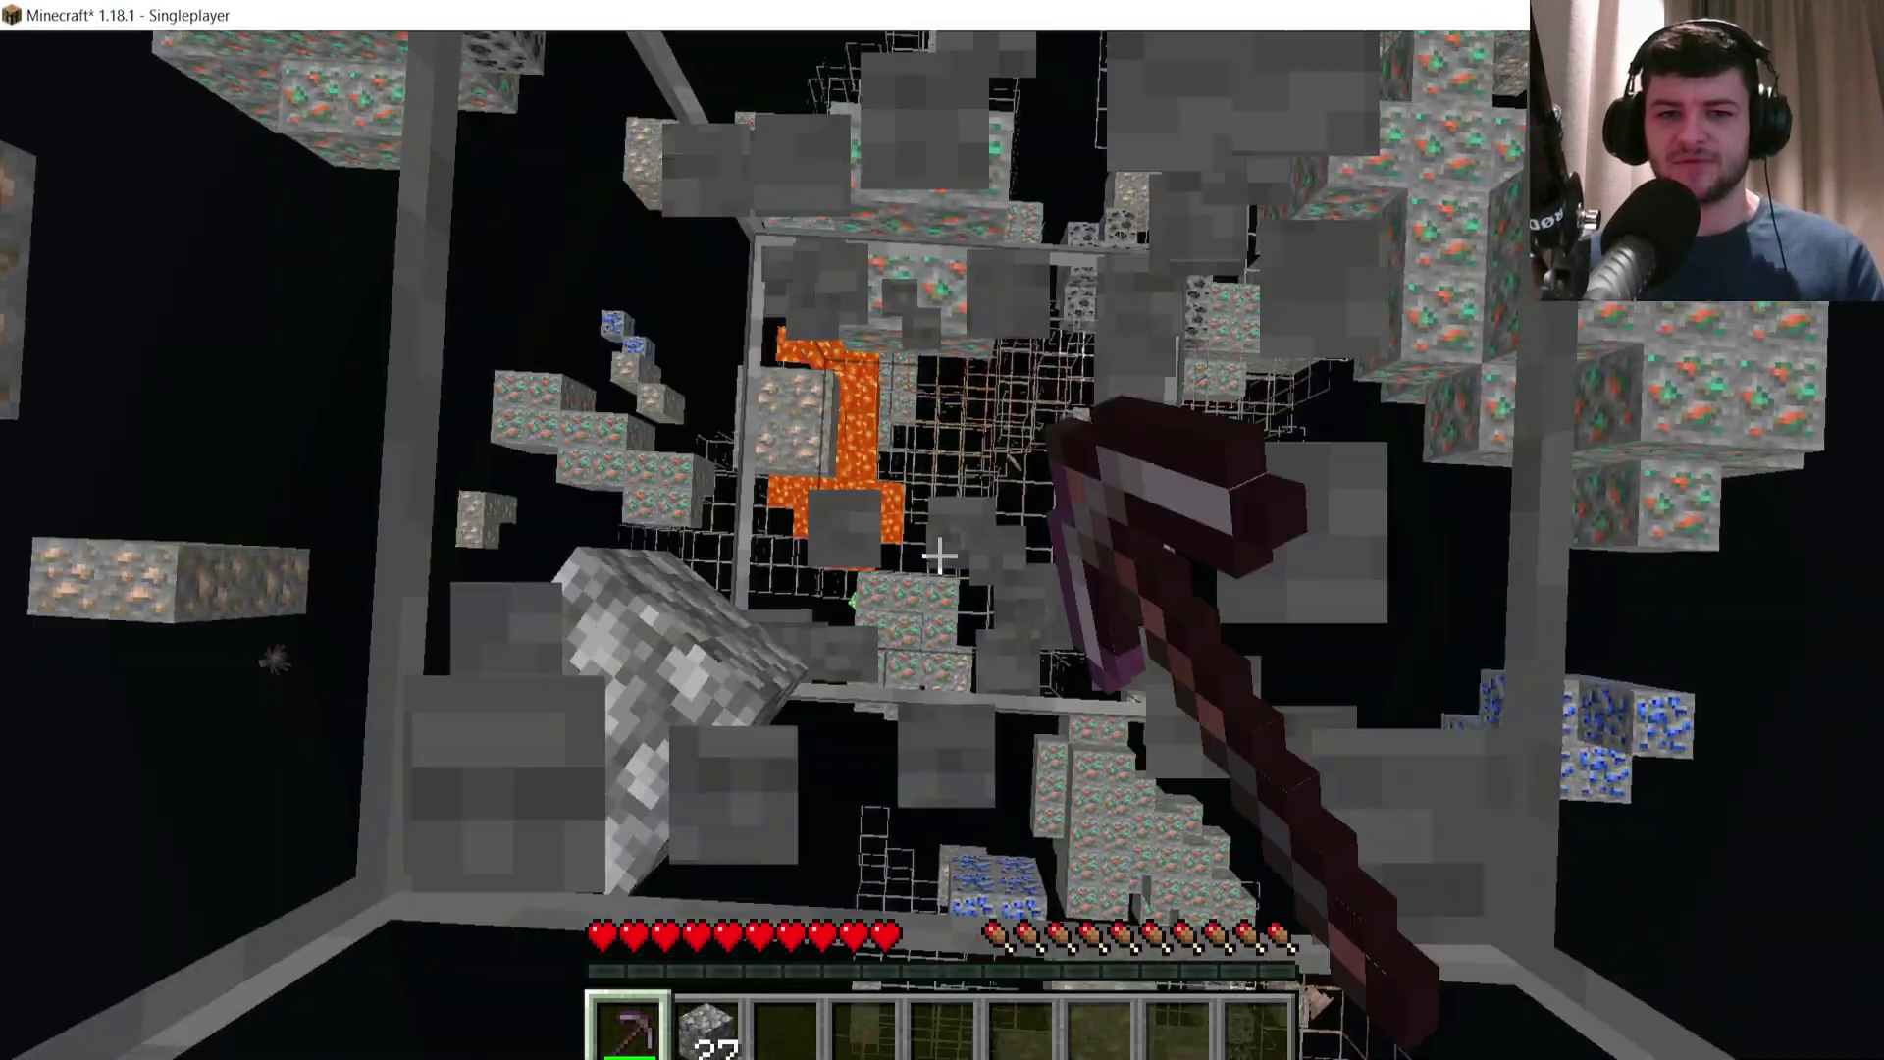
pyautogui.click(939, 555)
pyautogui.click(940, 556)
pyautogui.click(940, 556)
pyautogui.click(940, 555)
pyautogui.click(940, 556)
pyautogui.click(939, 556)
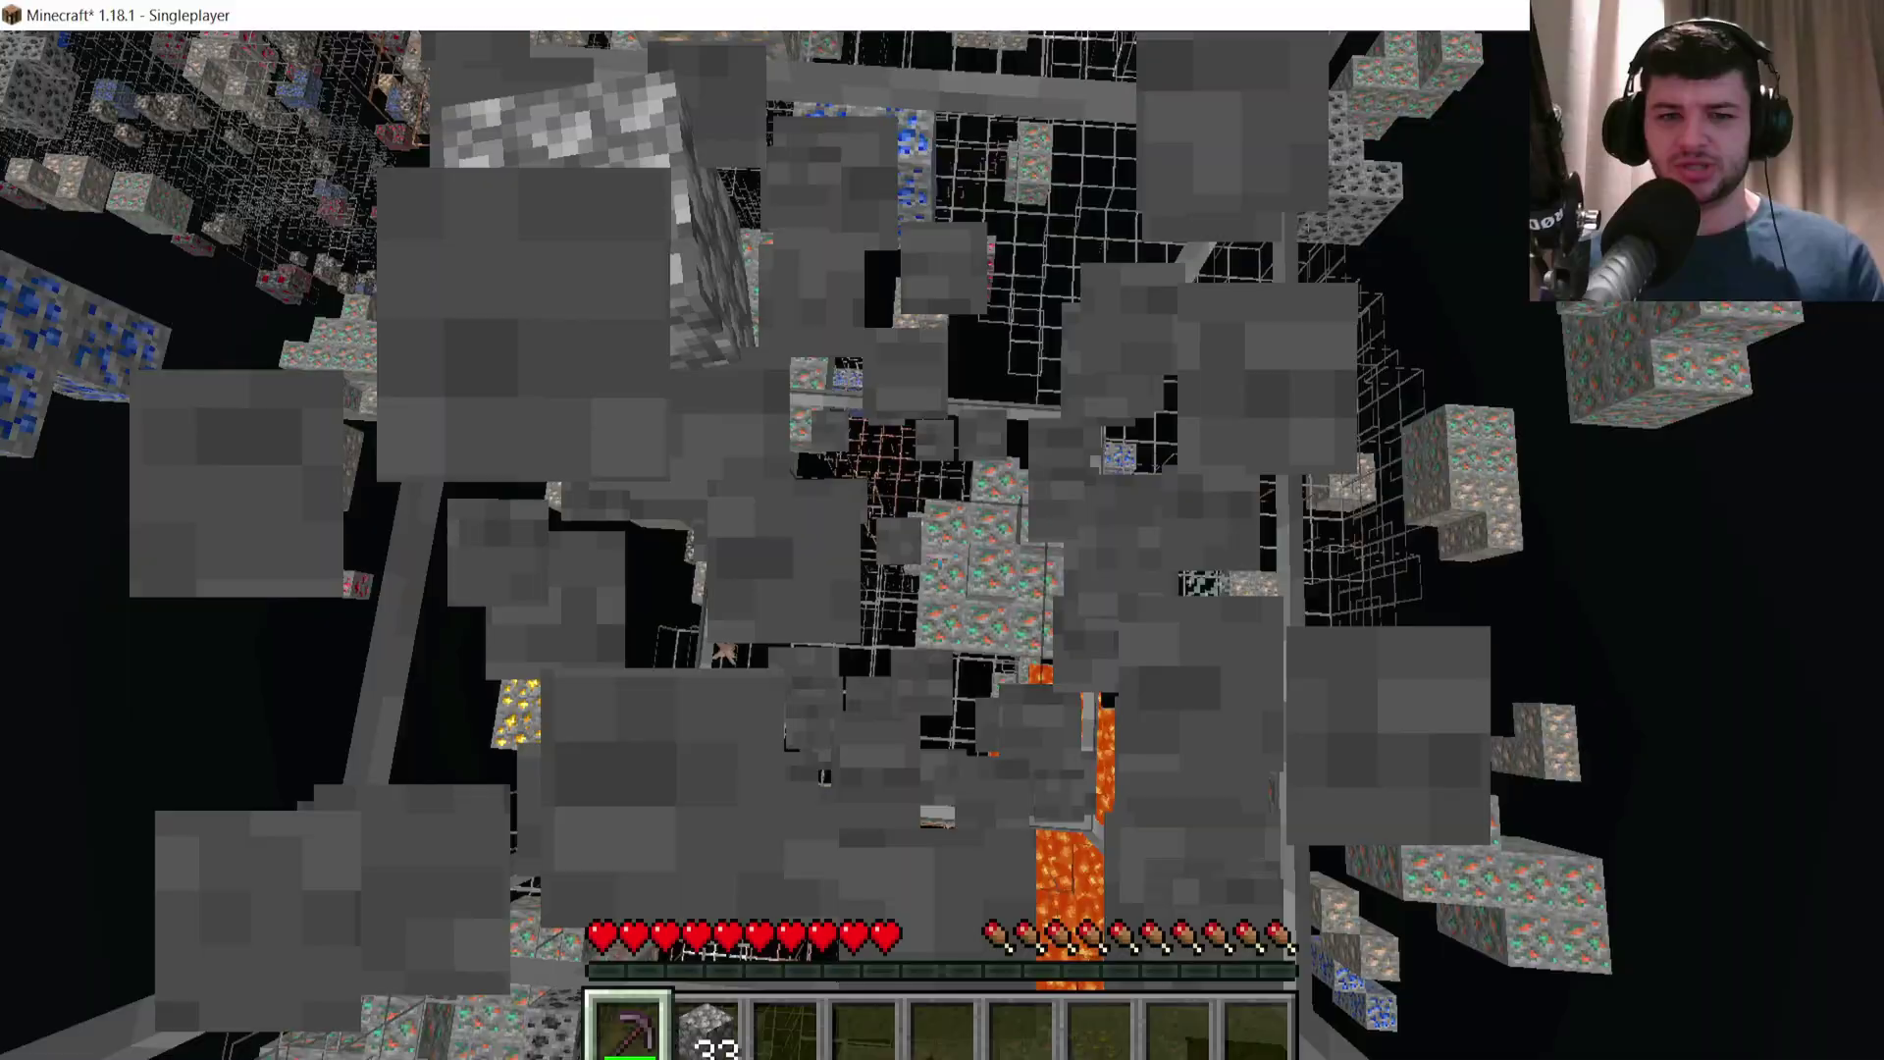
# Step: Dig on down through the pocket of dirt blocks above the lava cave
pyautogui.click(939, 556)
pyautogui.click(939, 555)
pyautogui.click(939, 555)
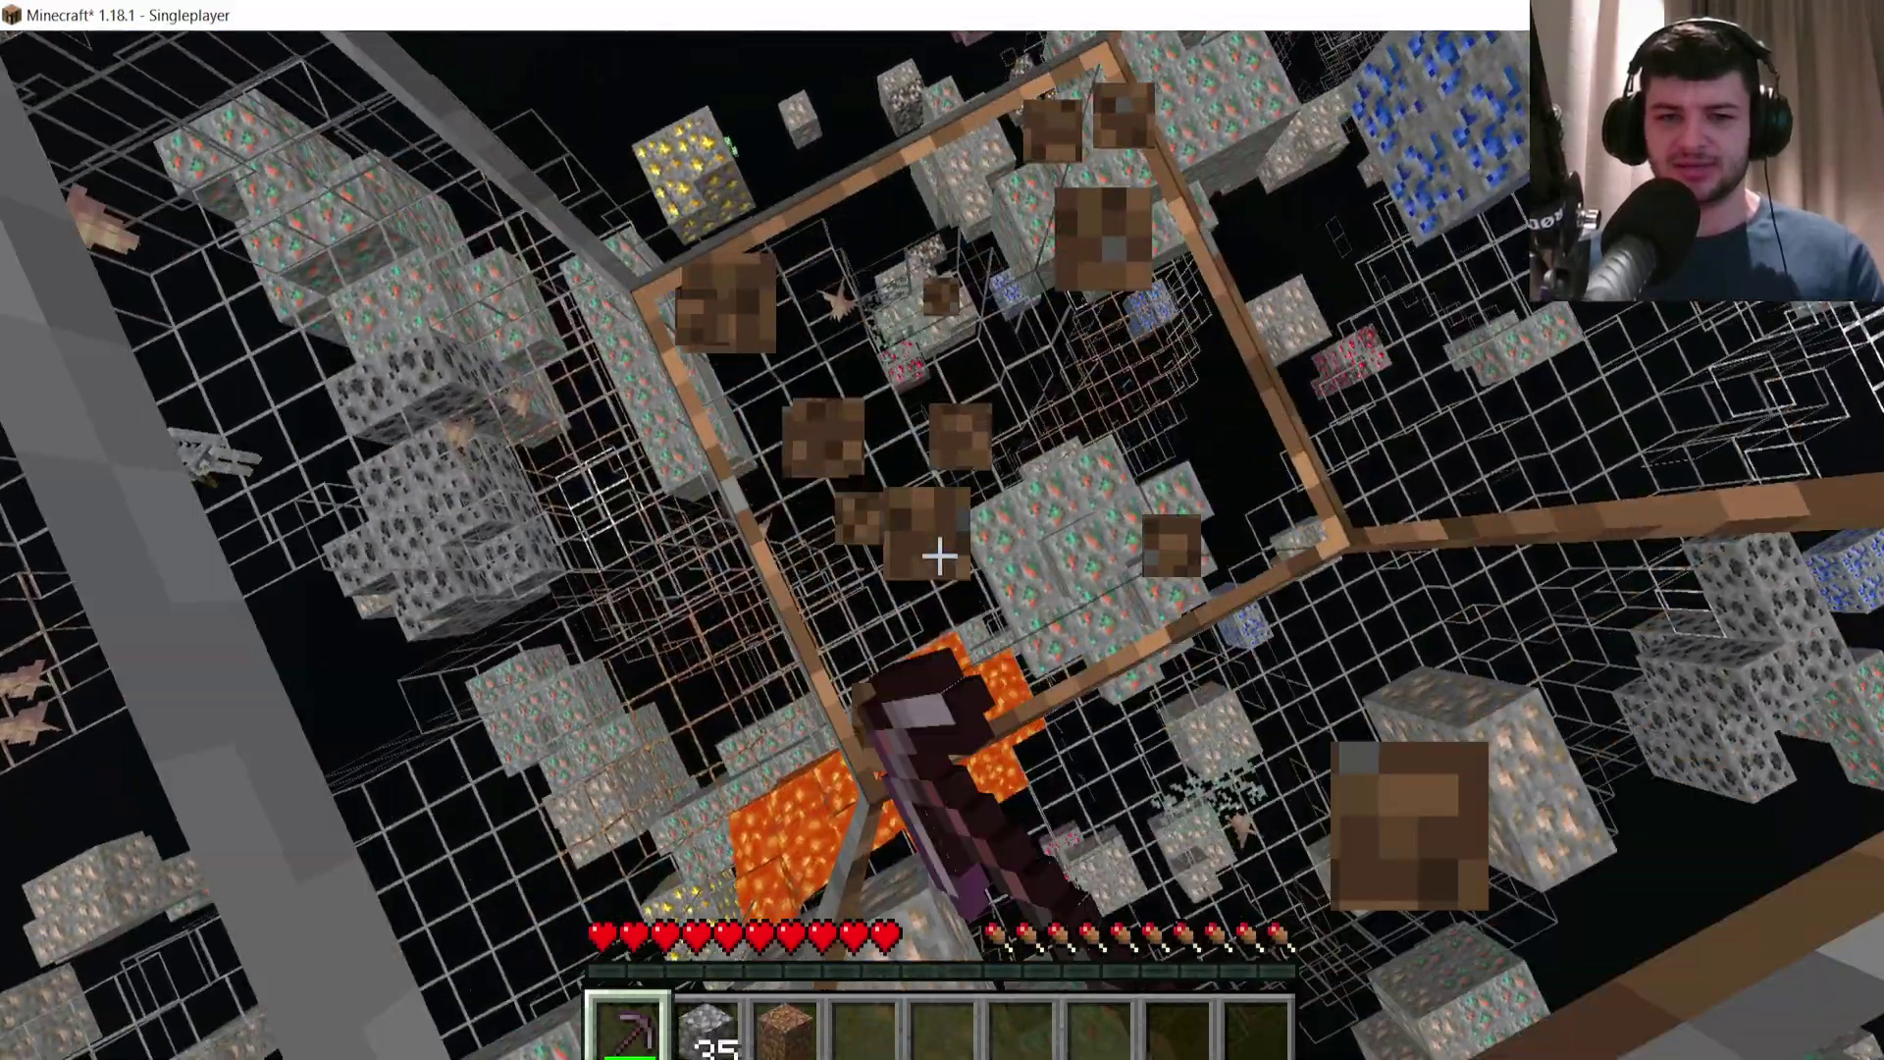
pyautogui.click(939, 556)
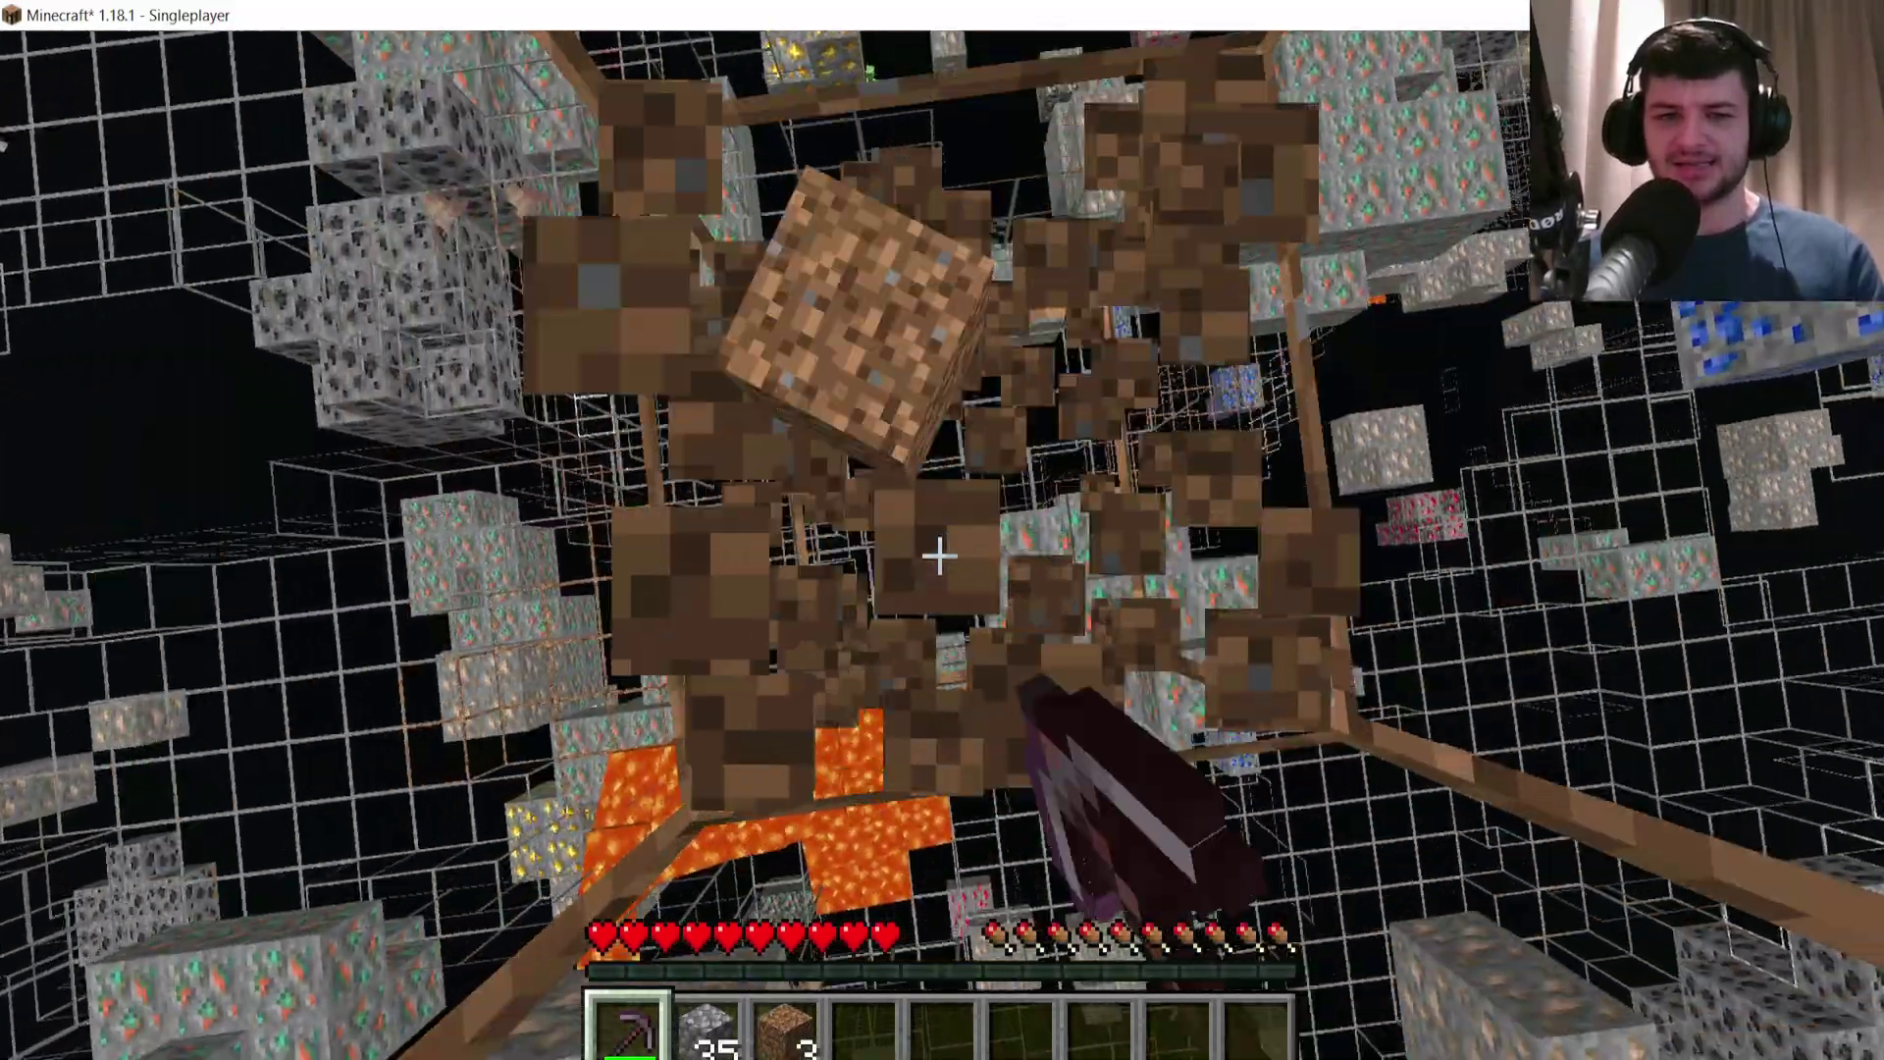
pyautogui.click(939, 555)
pyautogui.click(940, 556)
pyautogui.click(939, 555)
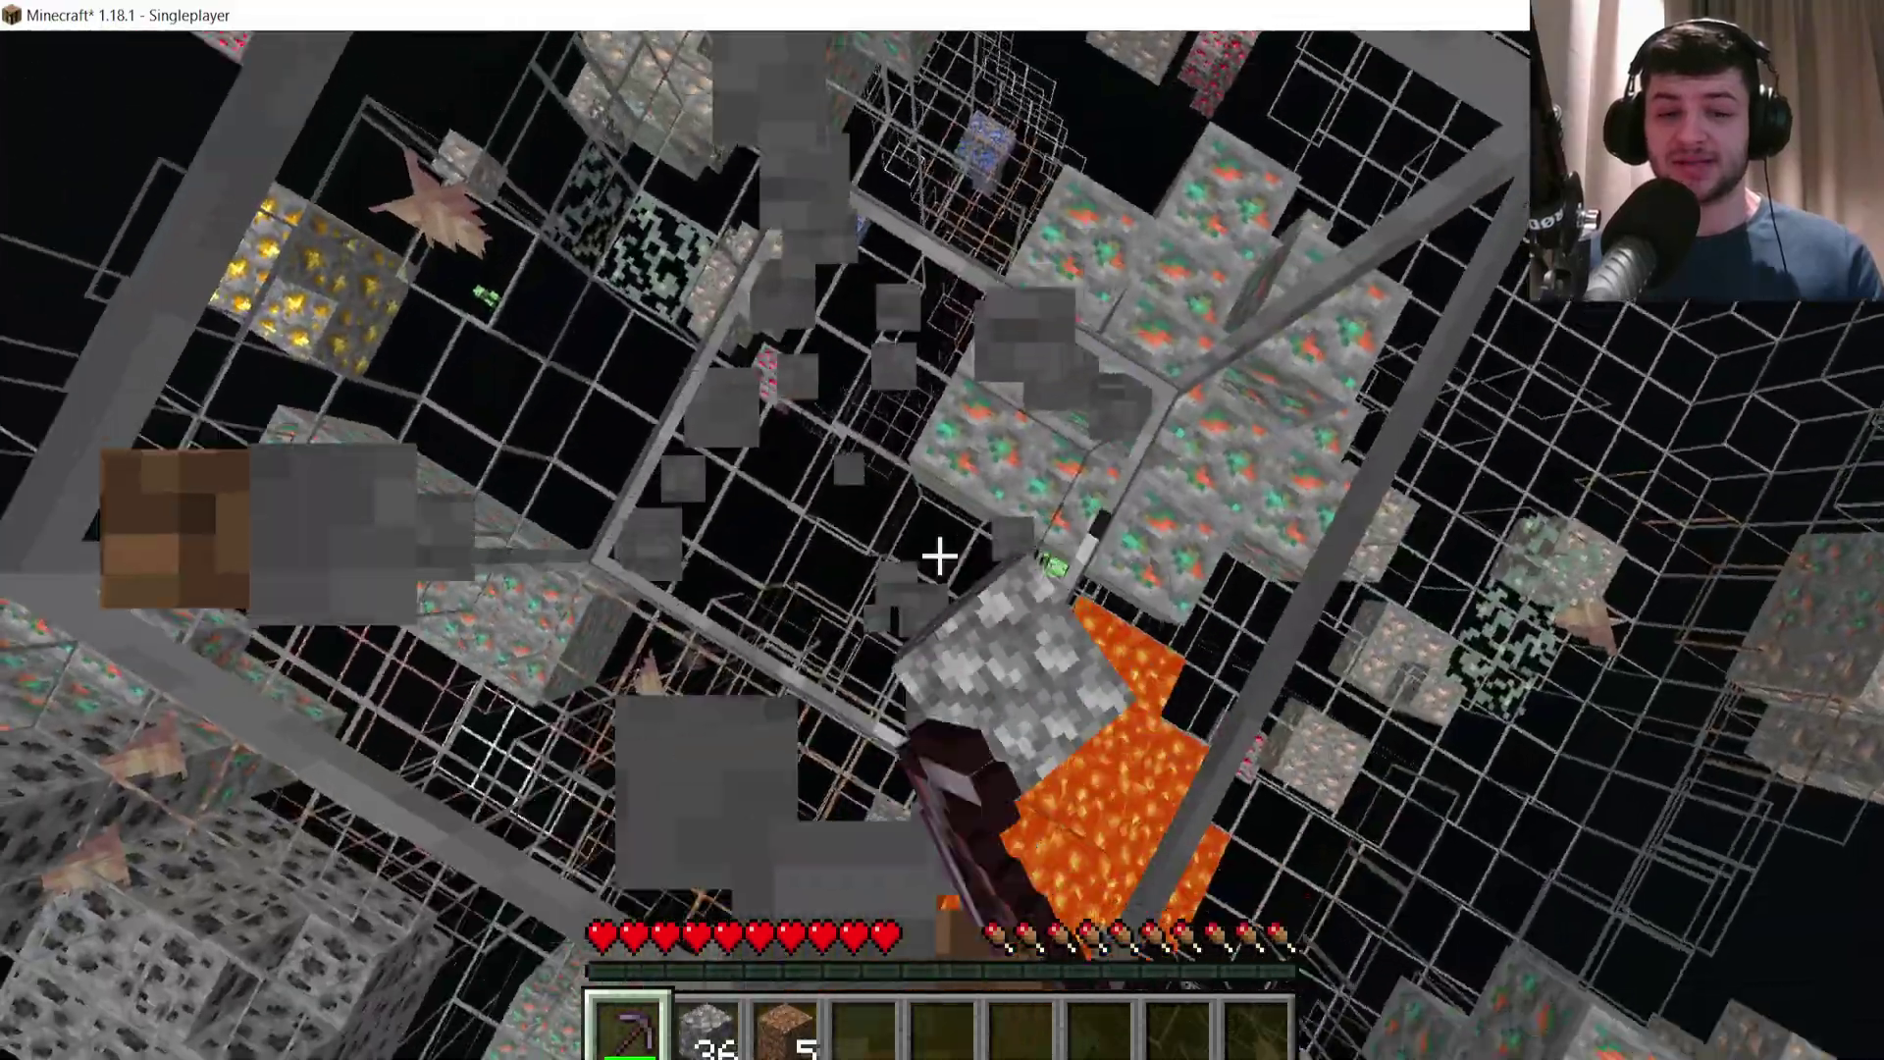
# Step: Tunnel through the remaining stone to the large copper ore vein beside the lava
pyautogui.click(939, 556)
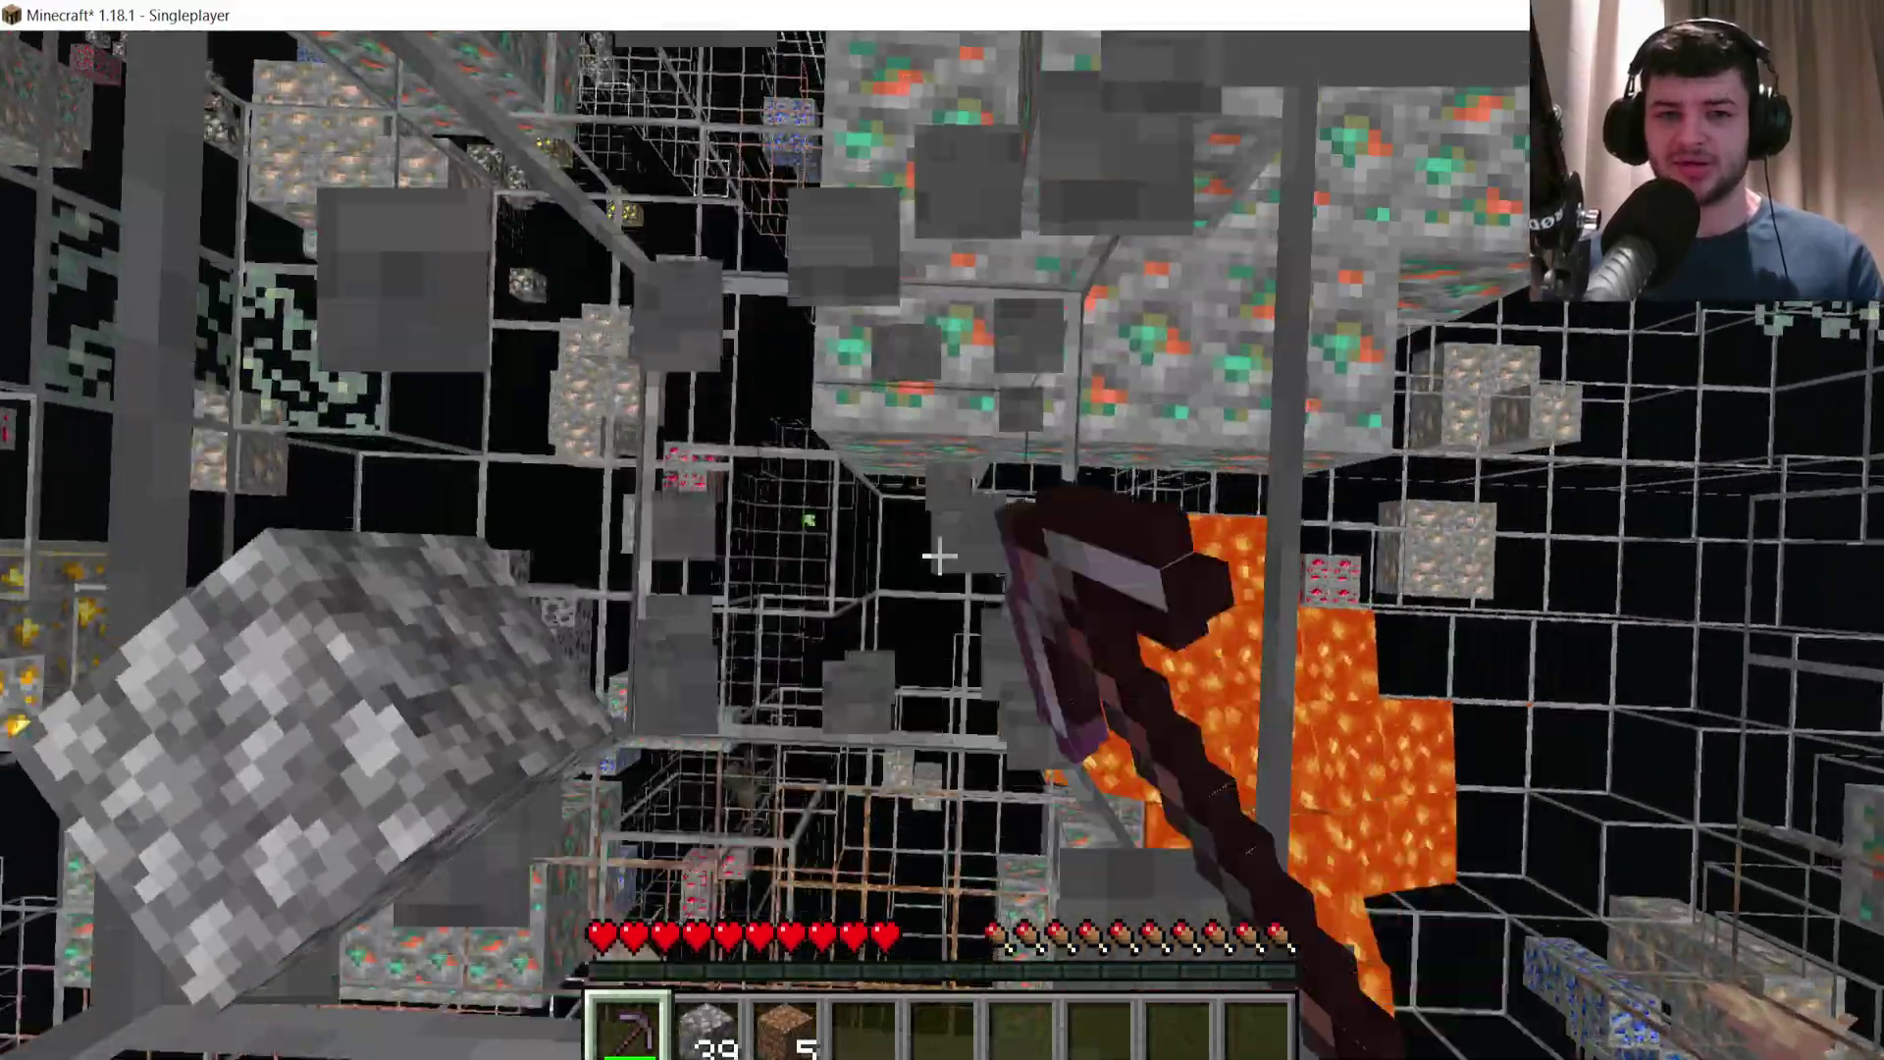
pyautogui.click(939, 555)
pyautogui.click(939, 556)
pyautogui.click(939, 556)
pyautogui.click(939, 555)
pyautogui.press('x')
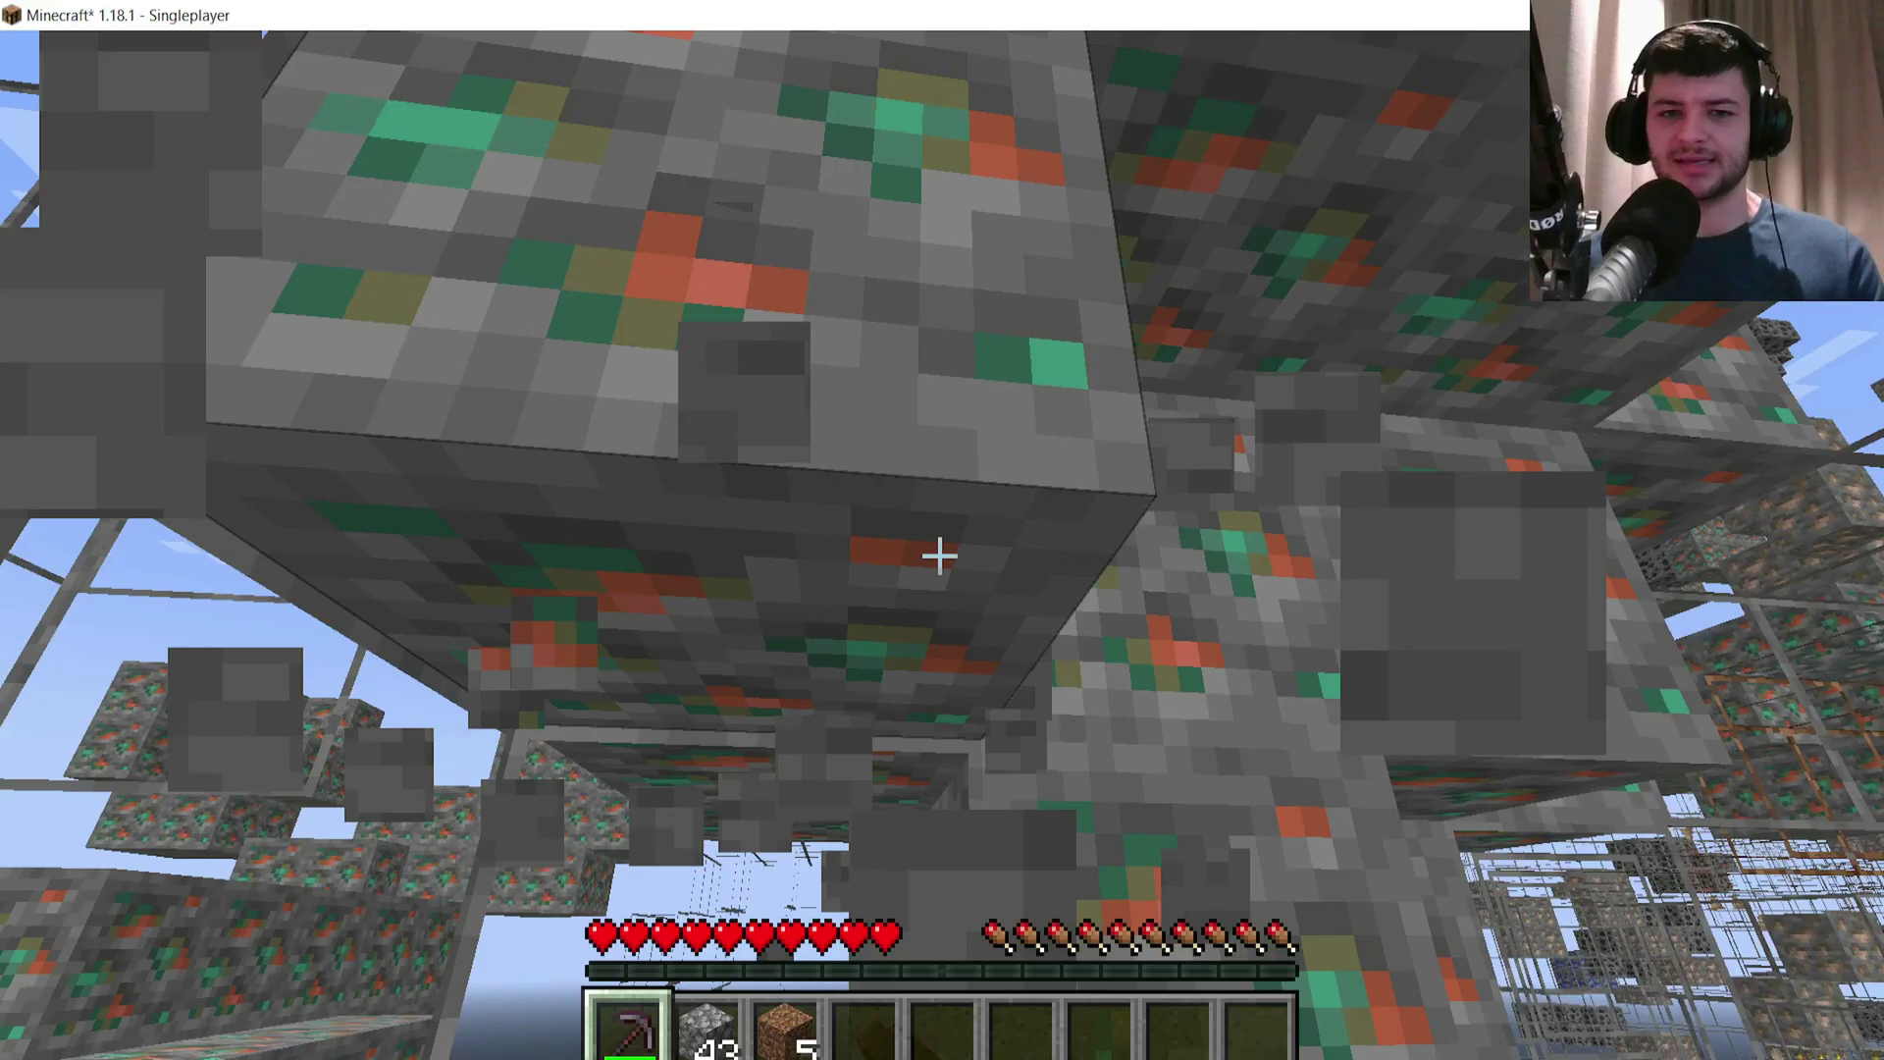
# Step: Mine the copper ore blocks of the large vein with the pickaxe and collect the raw copper
pyautogui.click(939, 556)
pyautogui.click(939, 556)
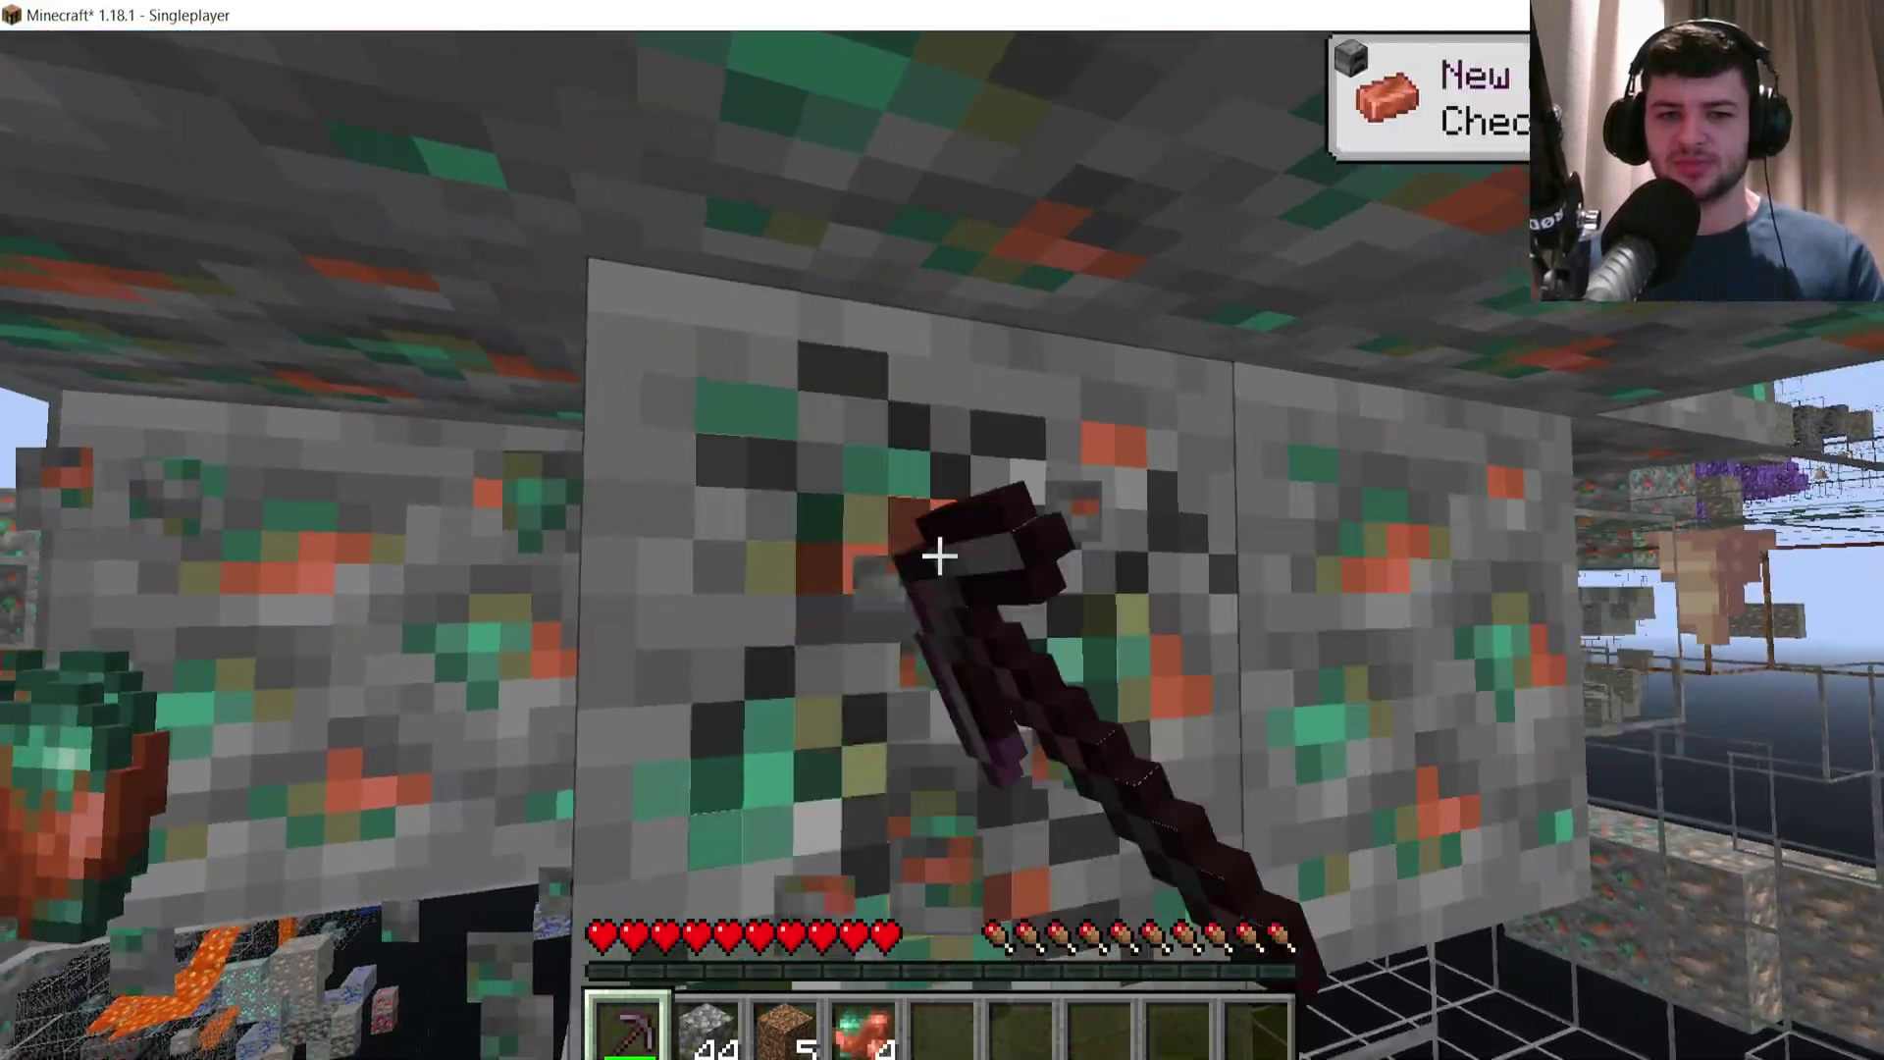
pyautogui.click(940, 555)
pyautogui.press('x')
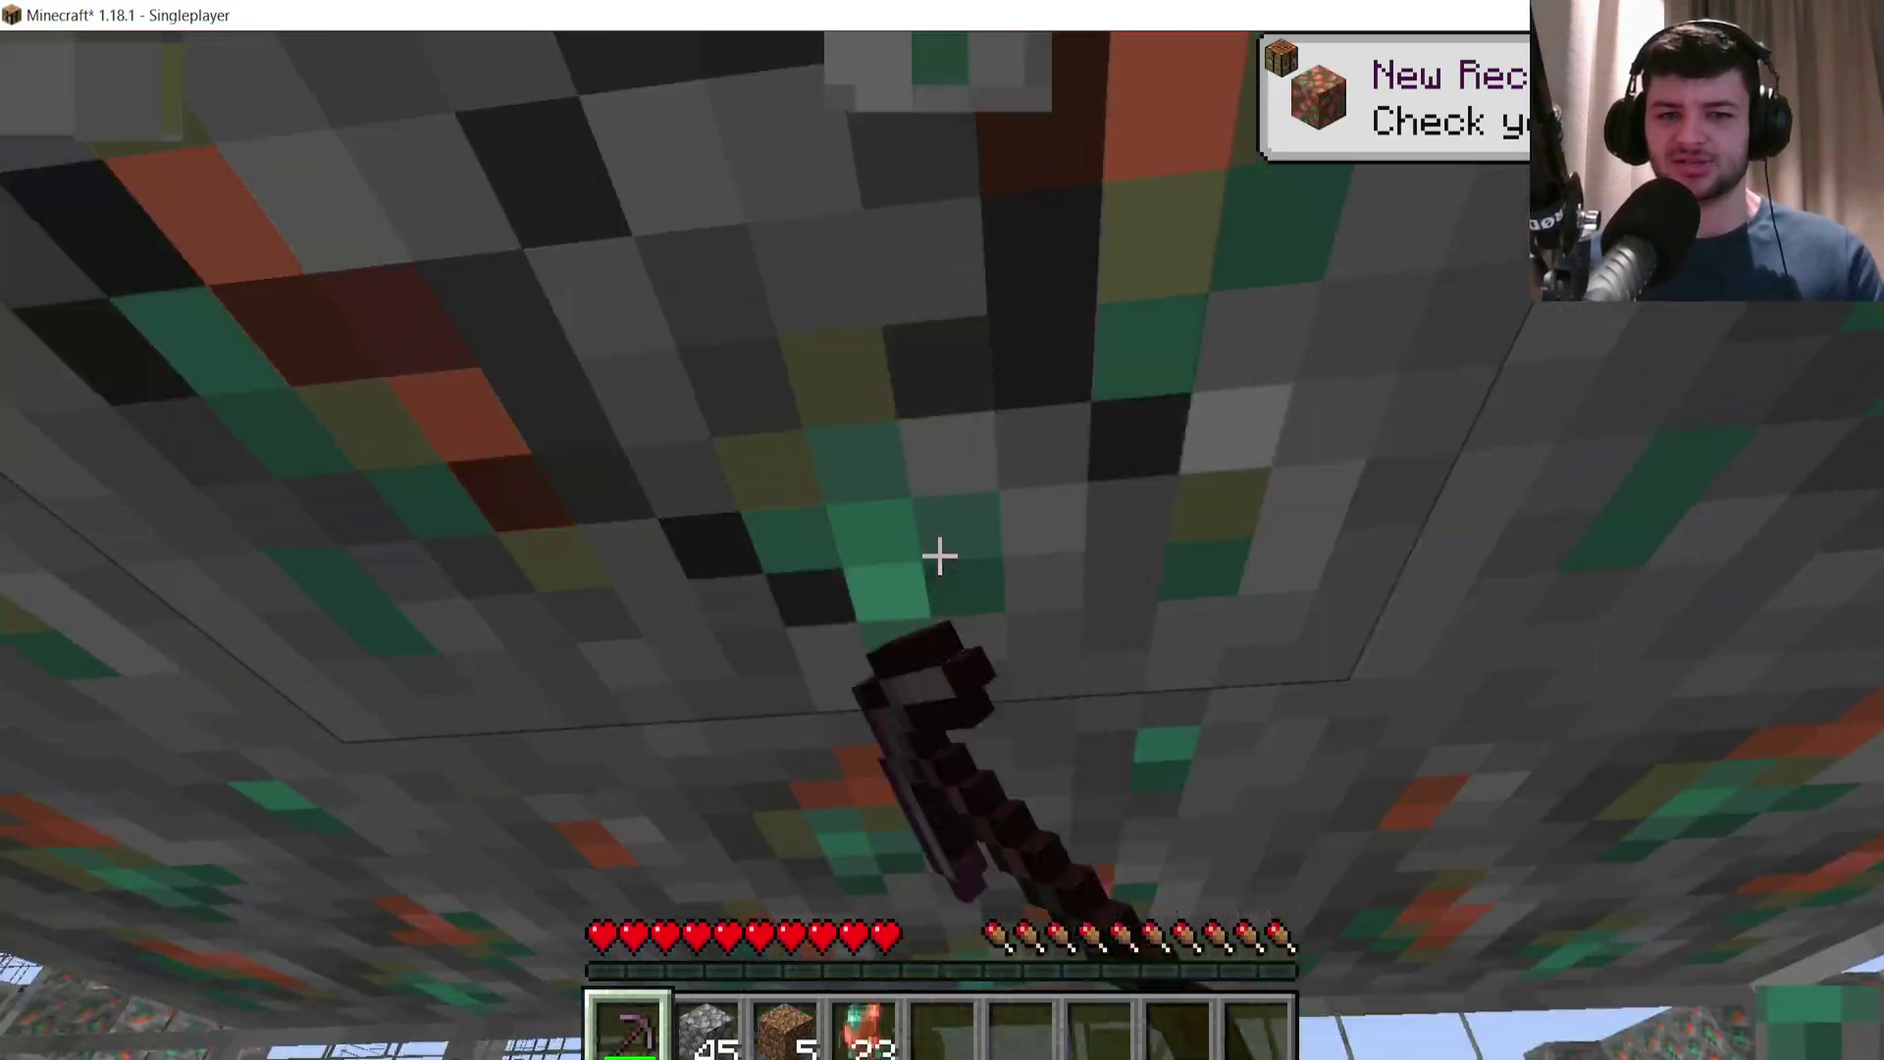
pyautogui.click(930, 557)
pyautogui.press('x')
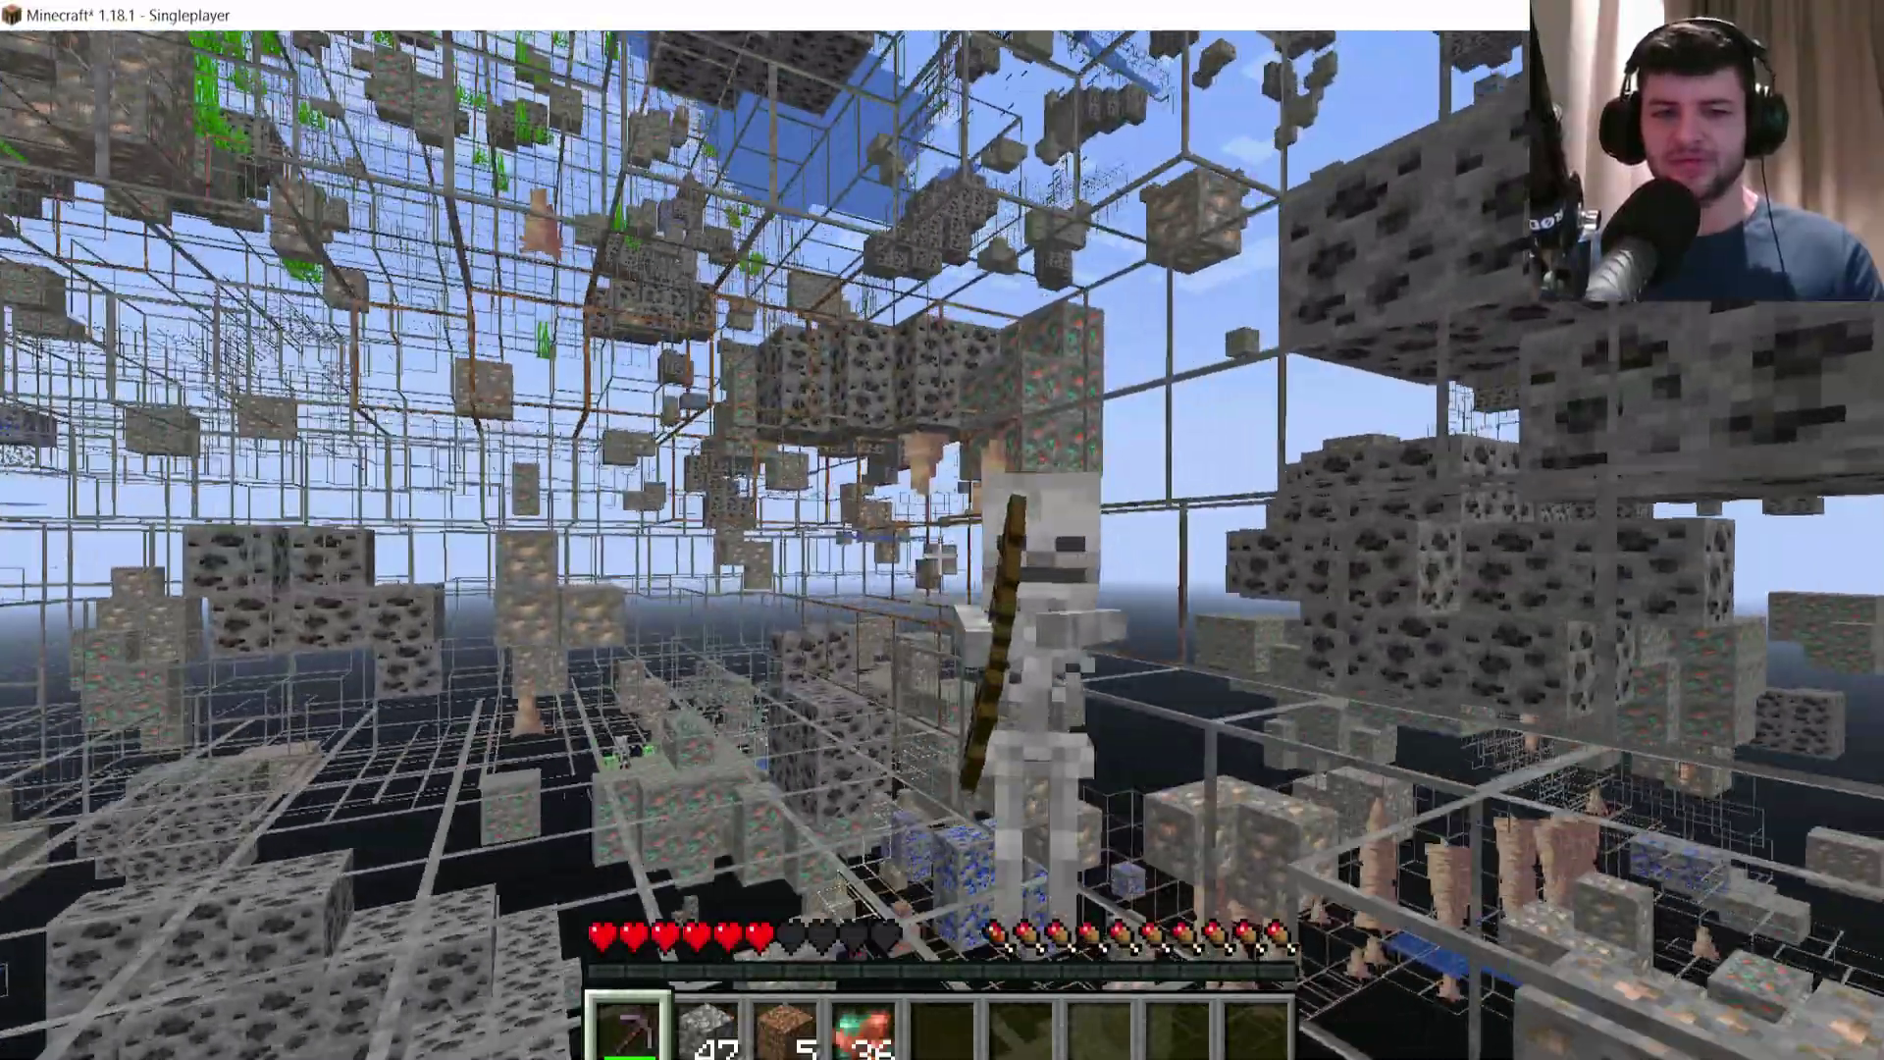
# Step: Fight the attacking skeleton with the pickaxe until it is killed
pyautogui.click(943, 555)
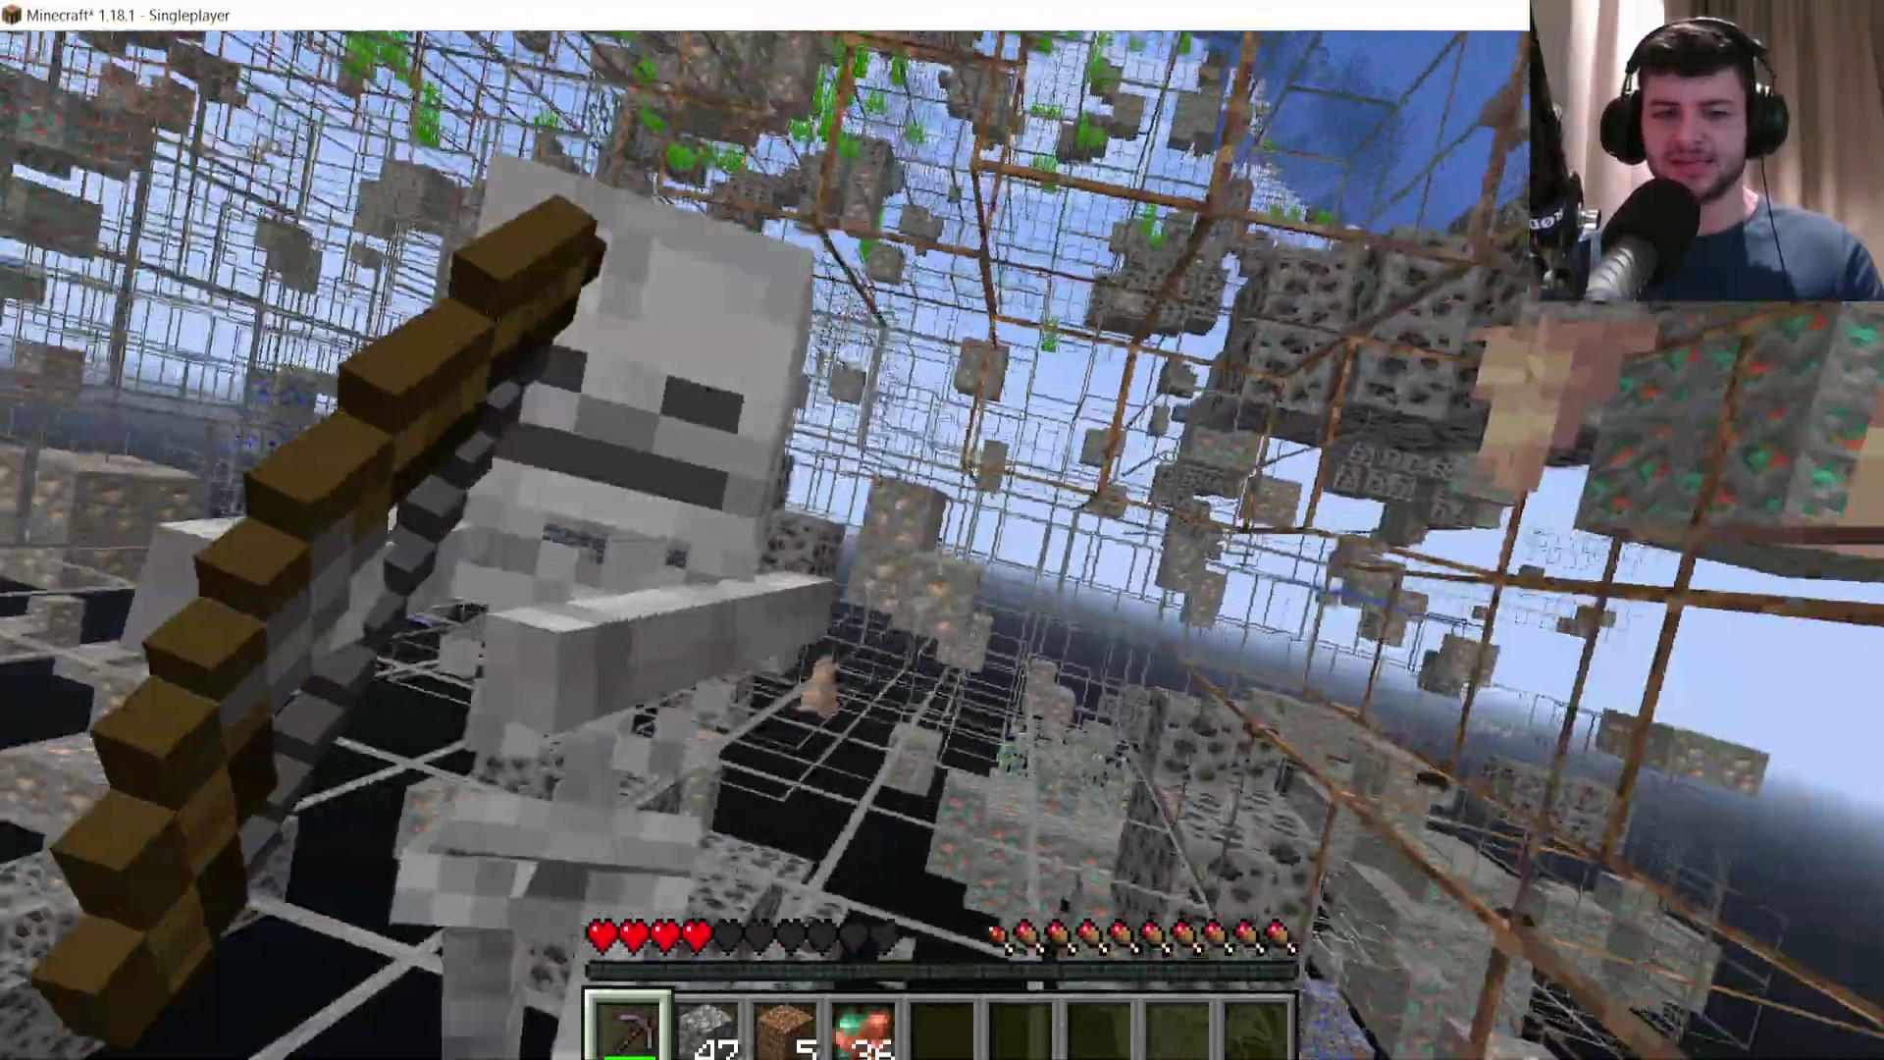
pyautogui.click(942, 554)
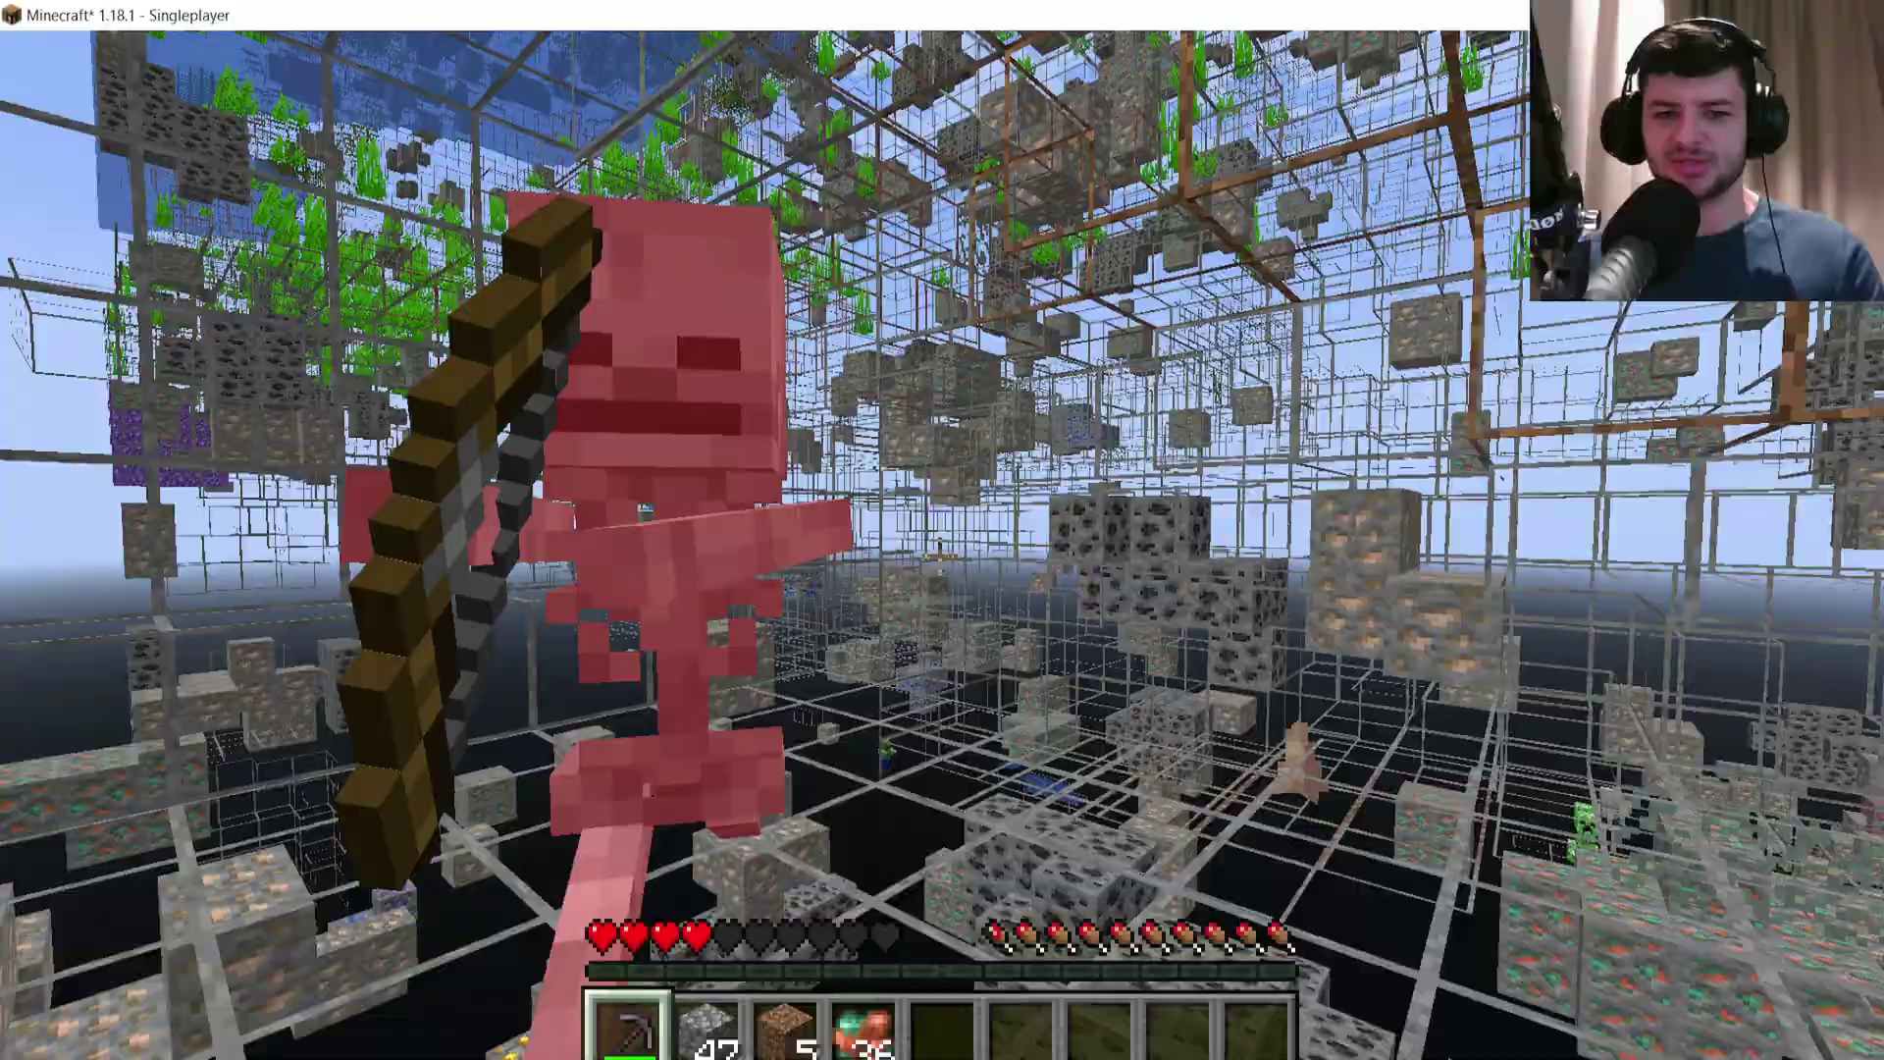
pyautogui.click(942, 554)
pyautogui.click(937, 556)
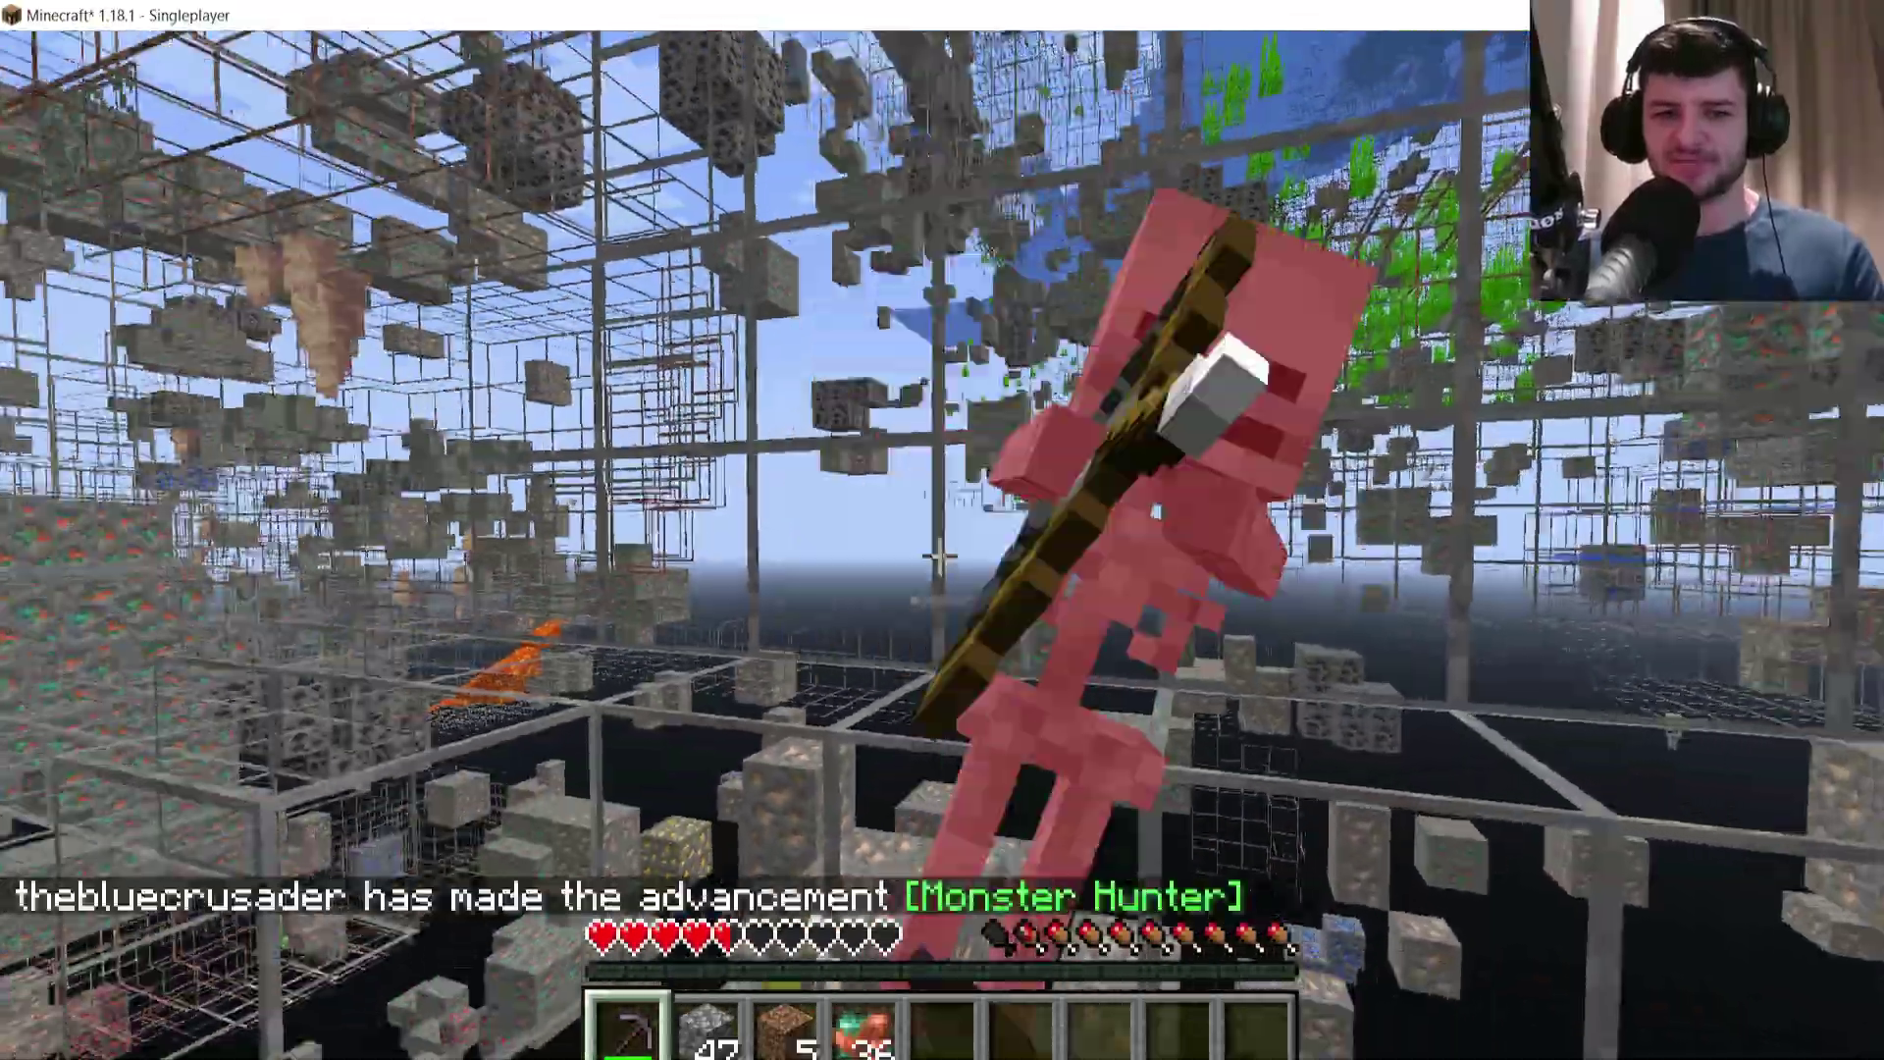